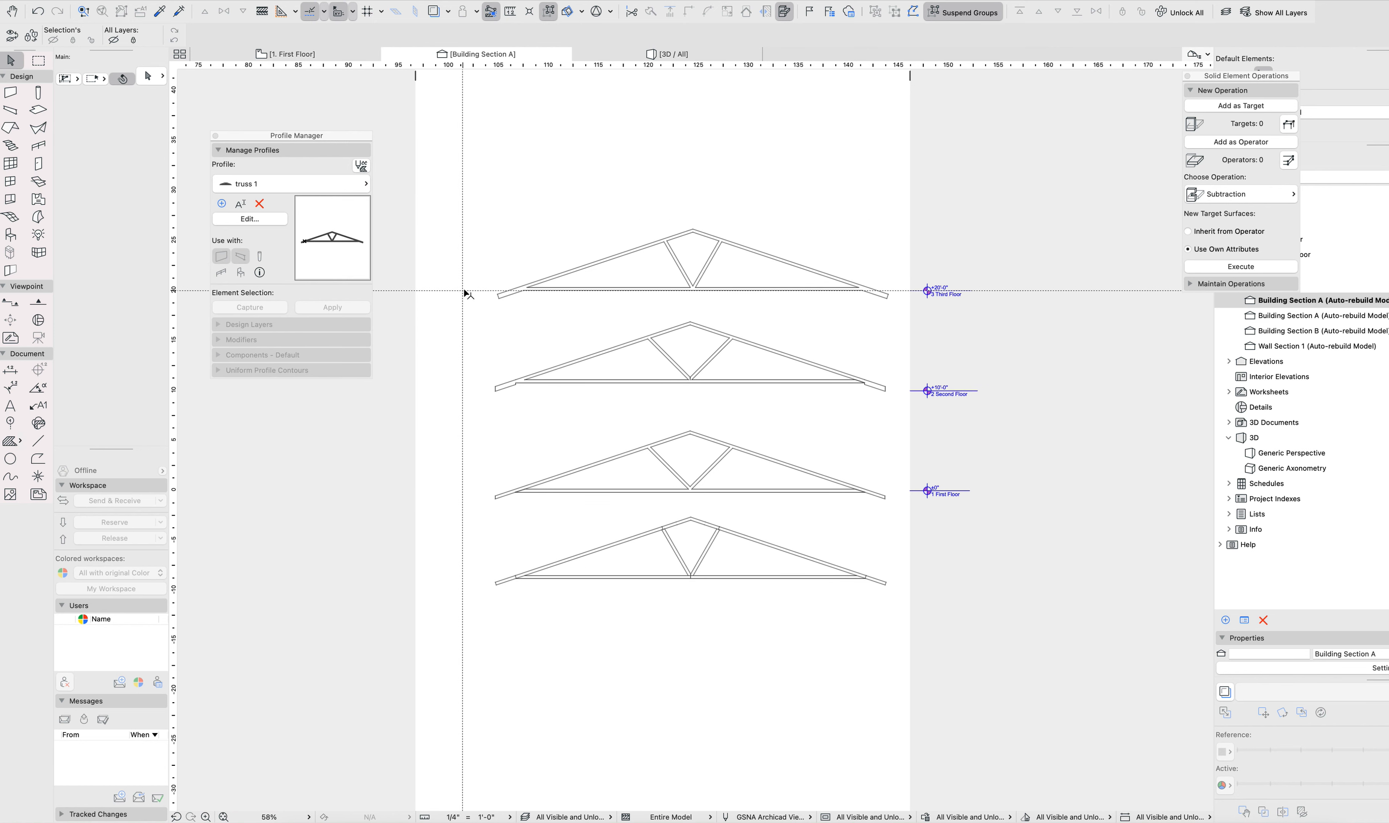
Check the lowest truss in Building Section A, and on the First Floor plan select the red truss outline lines.
{"action": "left_click", "coordinate": [823, 564]}
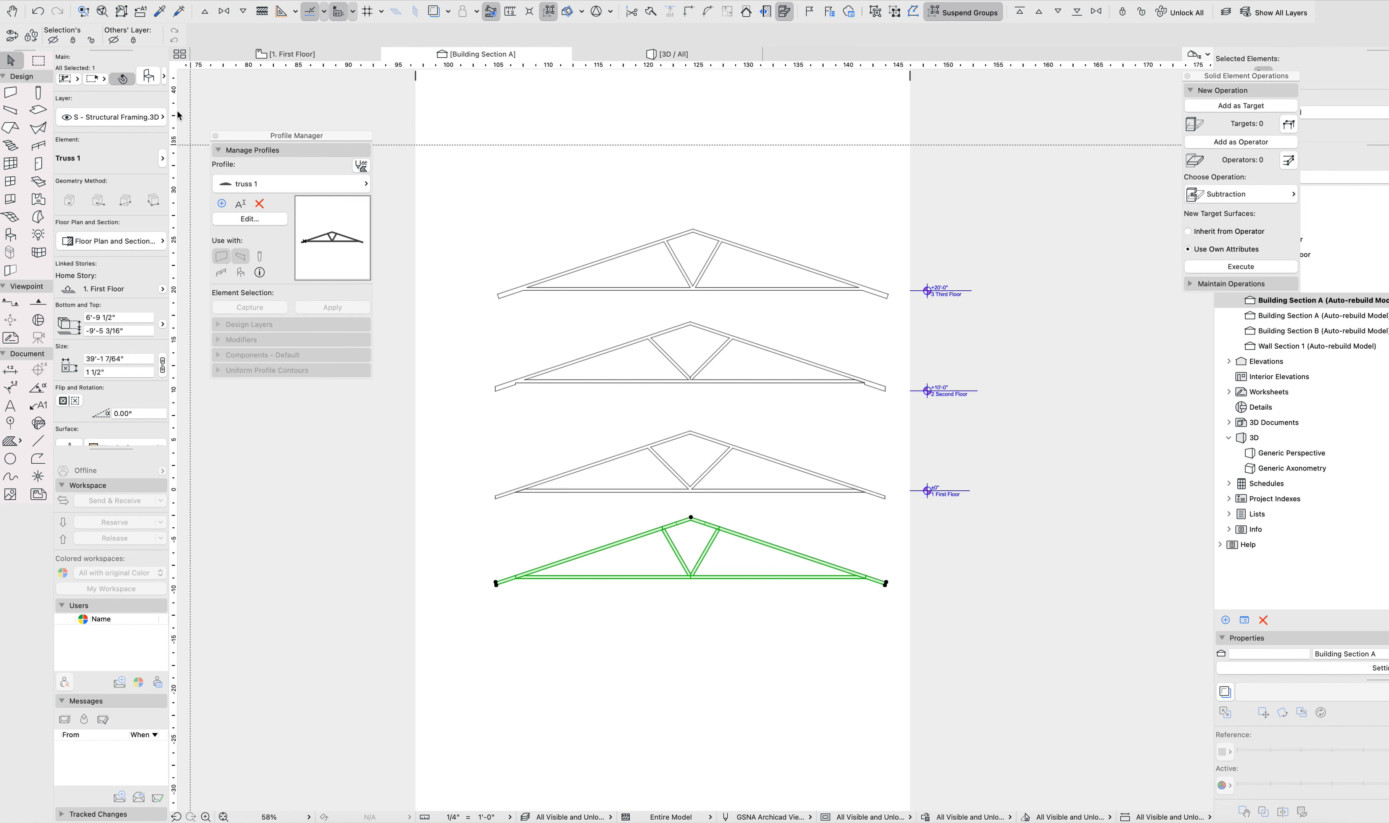
{"action": "key", "text": "Escape"}
{"action": "left_click", "coordinate": [289, 54]}
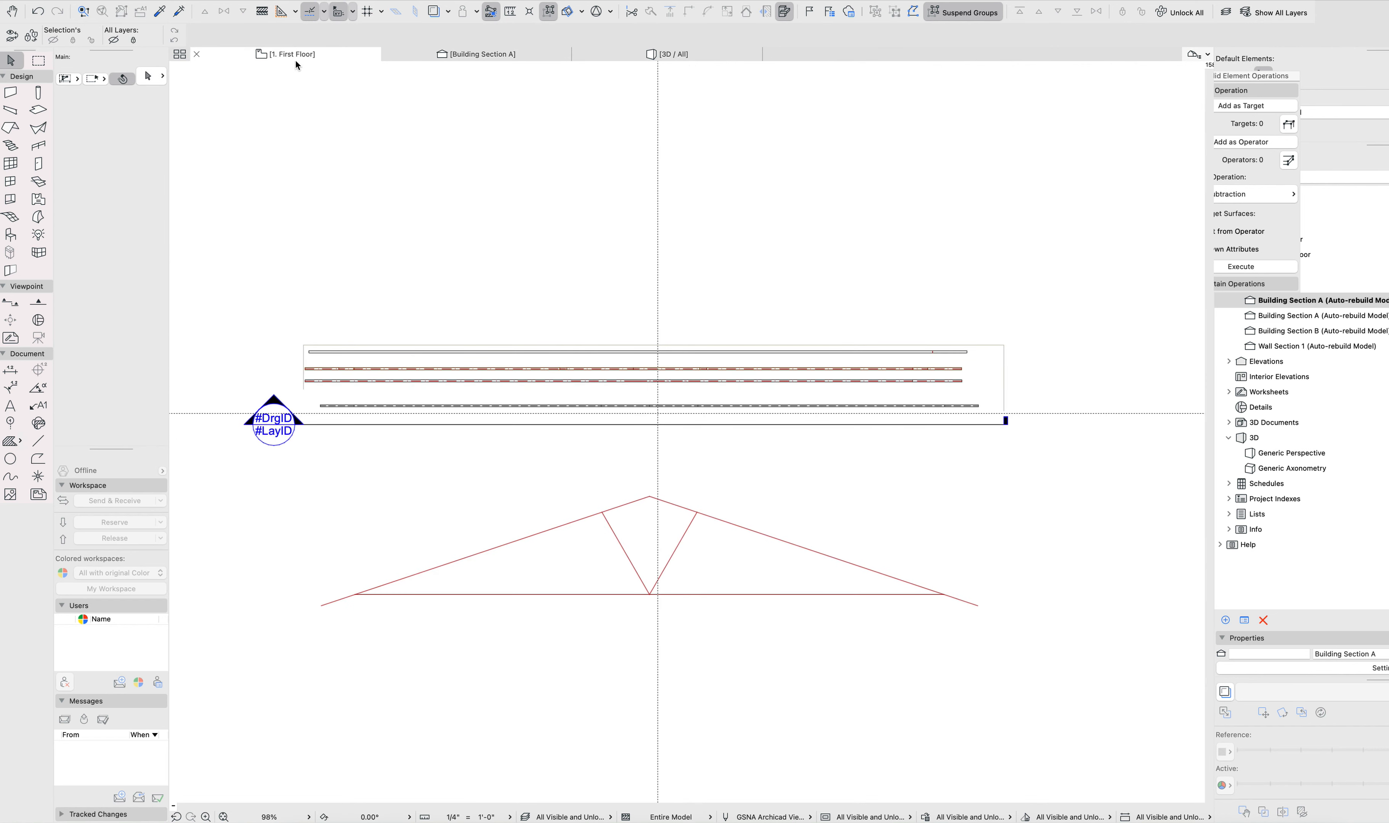
{"action": "left_click_drag", "start_coordinate": [979, 663], "coordinate": [512, 543]}
{"action": "scroll", "coordinate": [552, 563], "scroll_direction": "up", "scroll_amount": 2}
{"action": "middle_click_drag", "start_coordinate": [554, 561], "coordinate": [623, 484]}
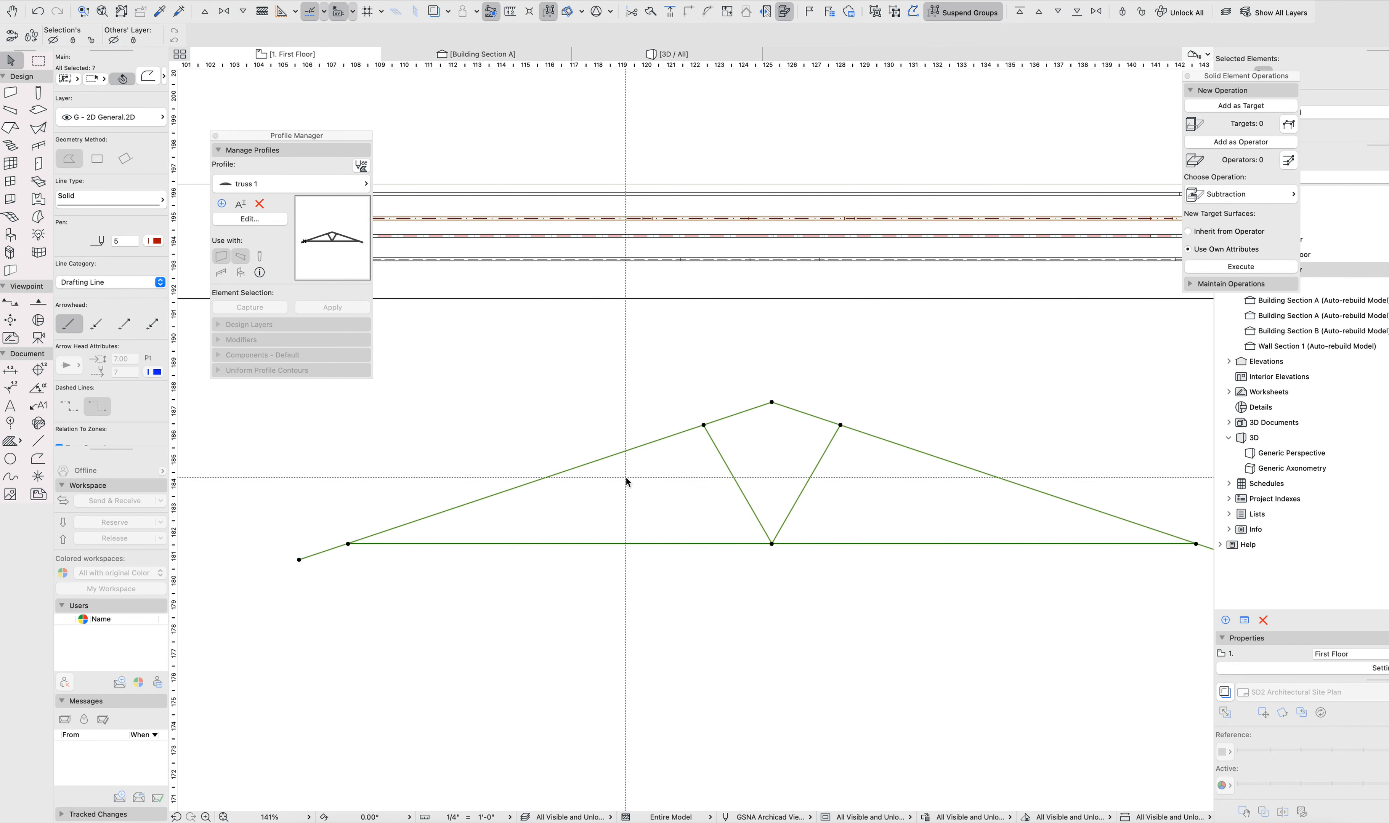
{"action": "scroll", "coordinate": [1035, 562], "scroll_direction": "right", "scroll_amount": 5}
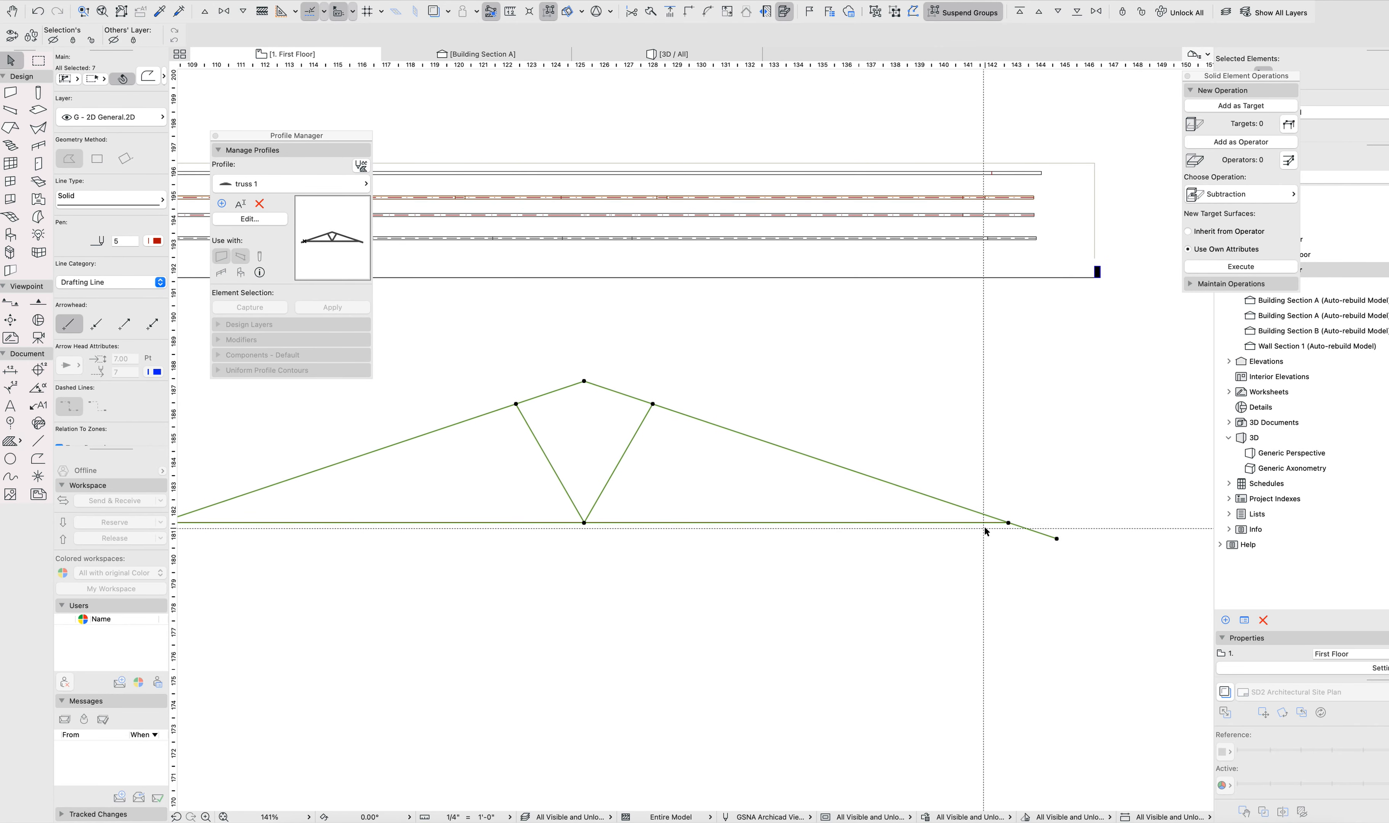
{"action": "middle_click_drag", "start_coordinate": [573, 471], "coordinate": [688, 487]}
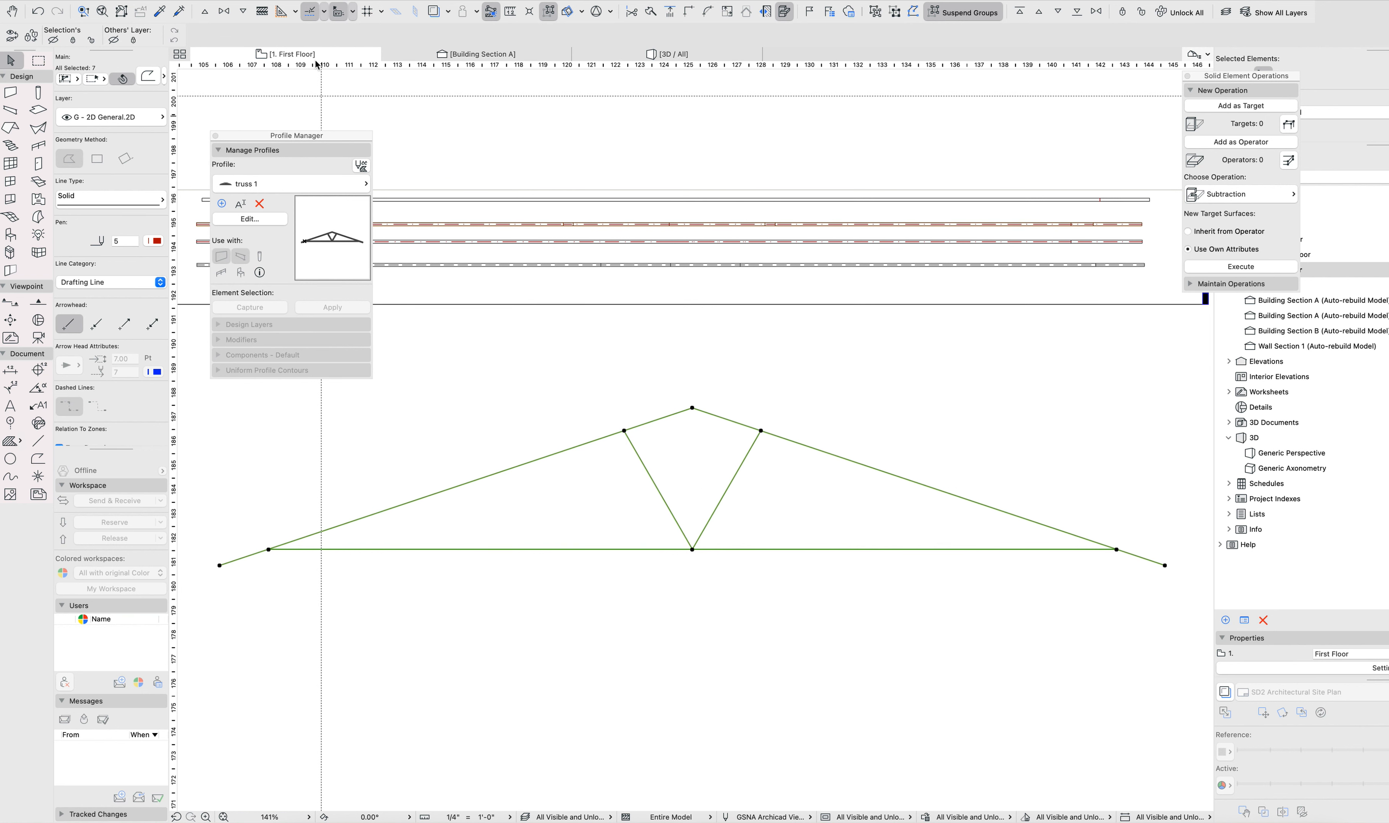
Review the timber construction attributes and truss profile settings for creating a truss from the selected lines with TrussMaker.
{"action": "left_click", "coordinate": [226, 0]}
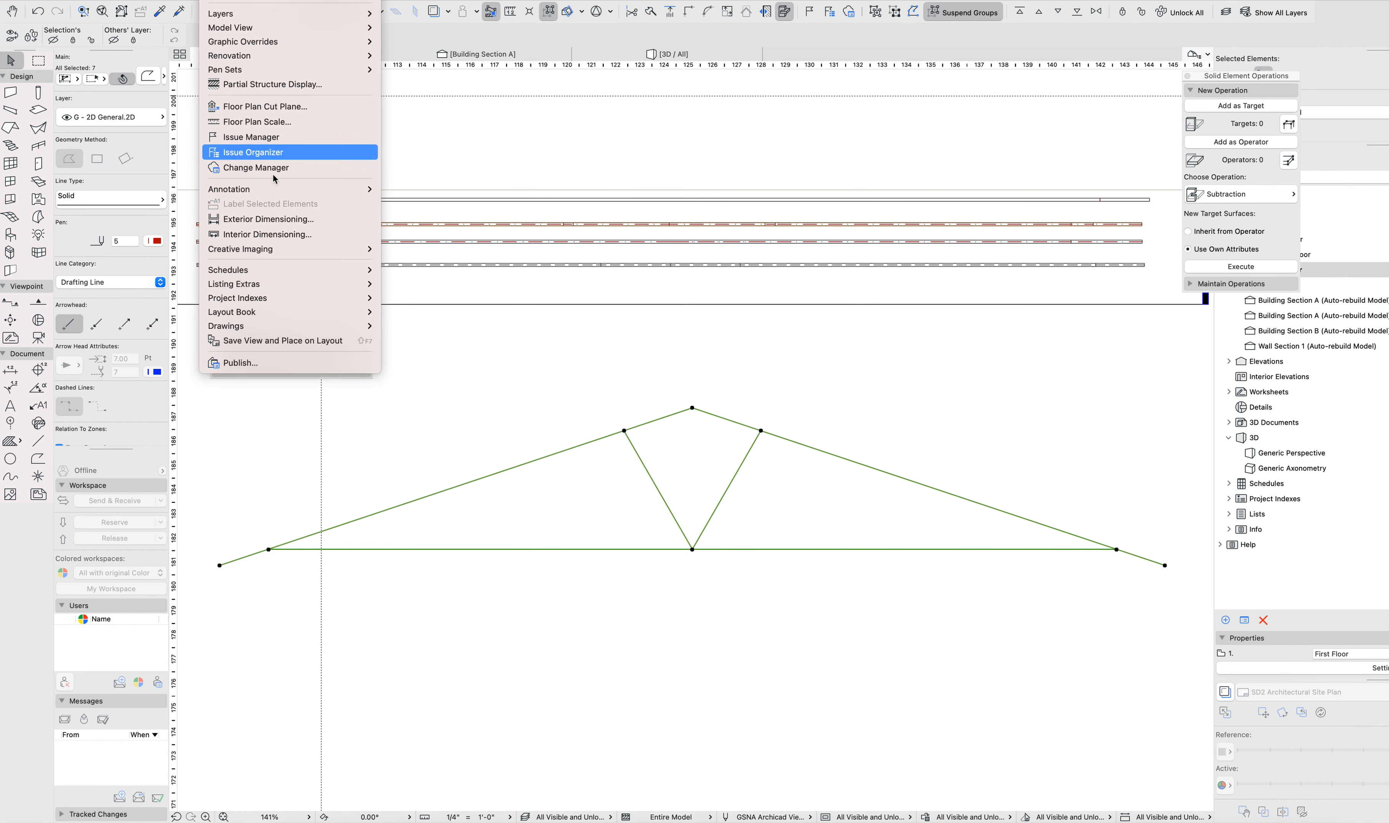
{"action": "mouse_move", "coordinate": [175, 0]}
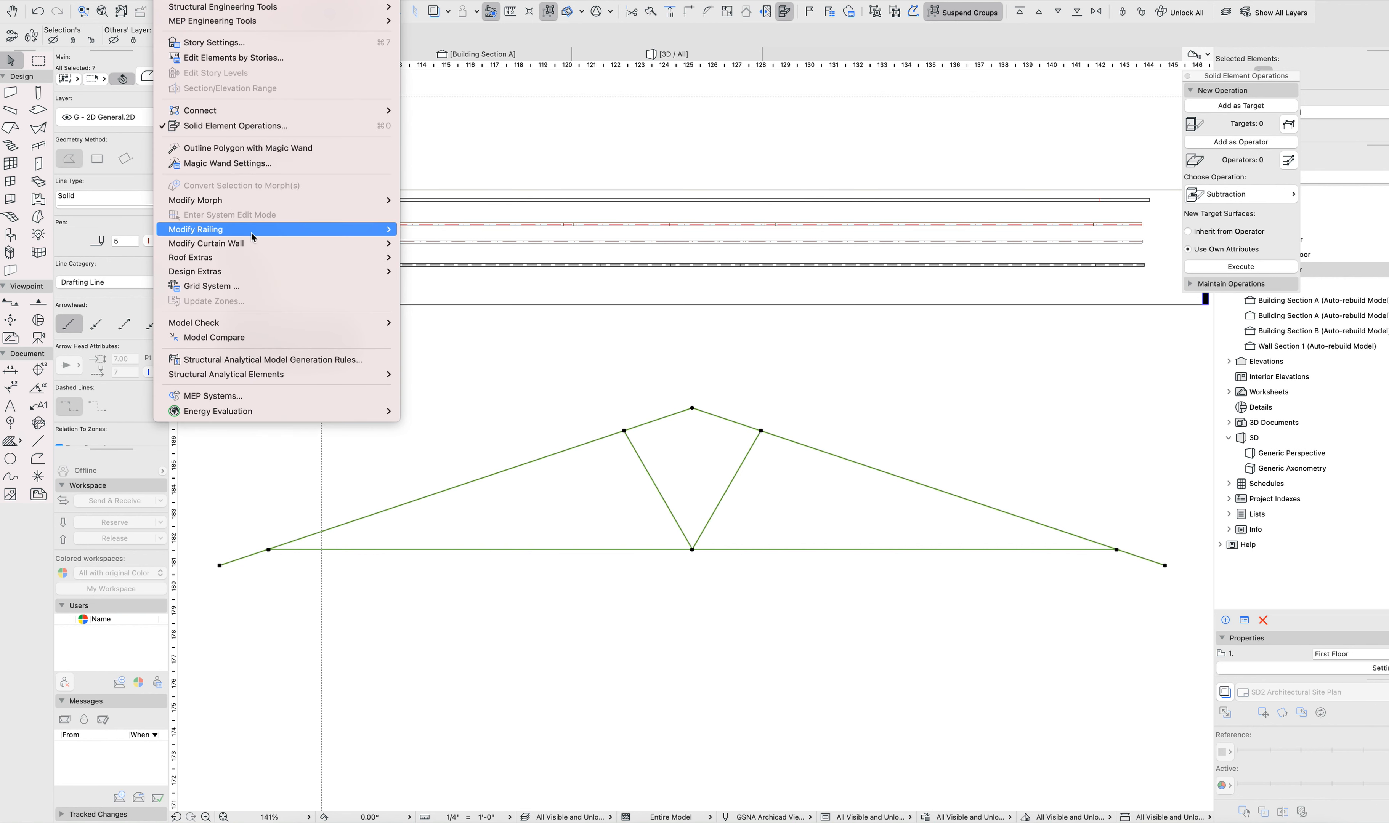
{"action": "mouse_move", "coordinate": [240, 279]}
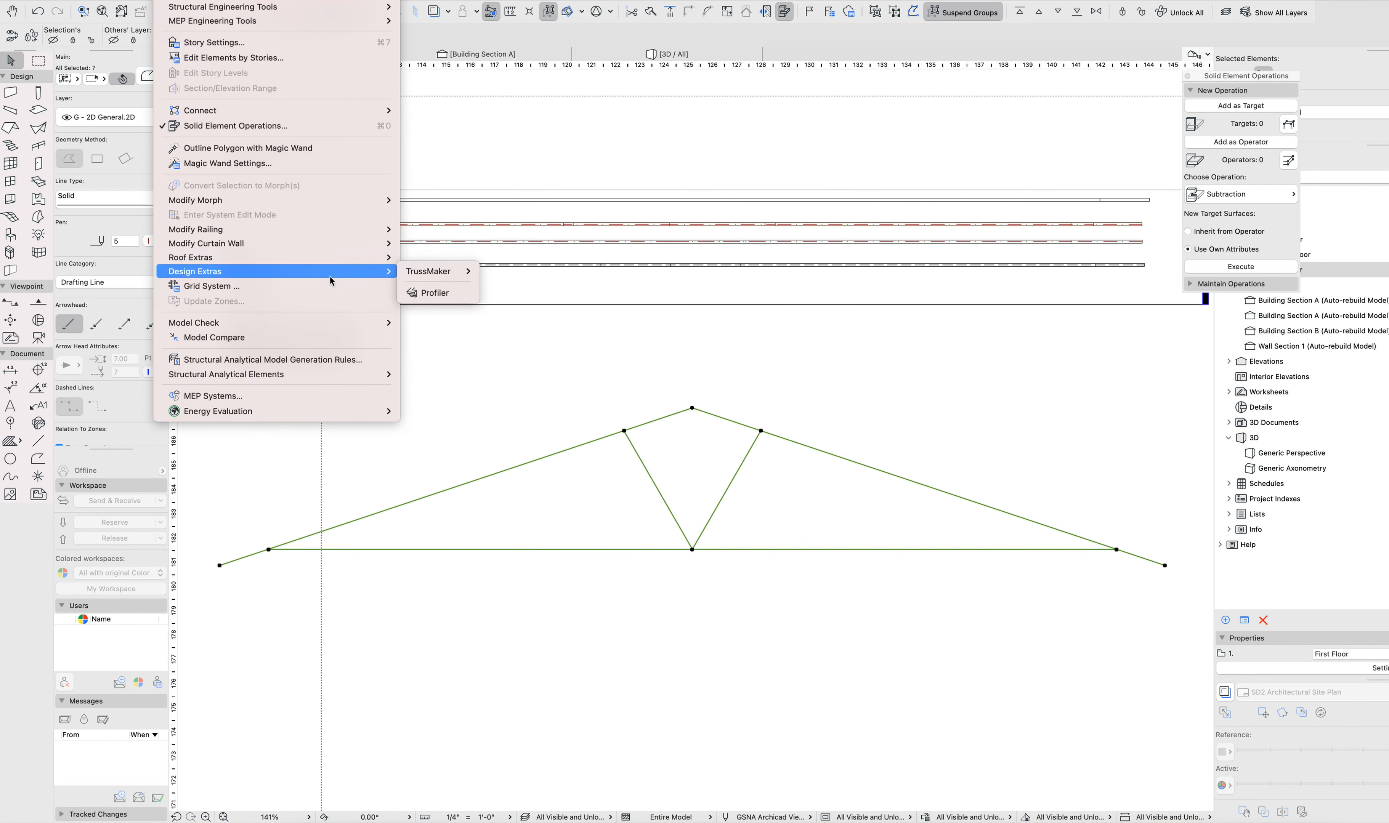
{"action": "mouse_move", "coordinate": [432, 275]}
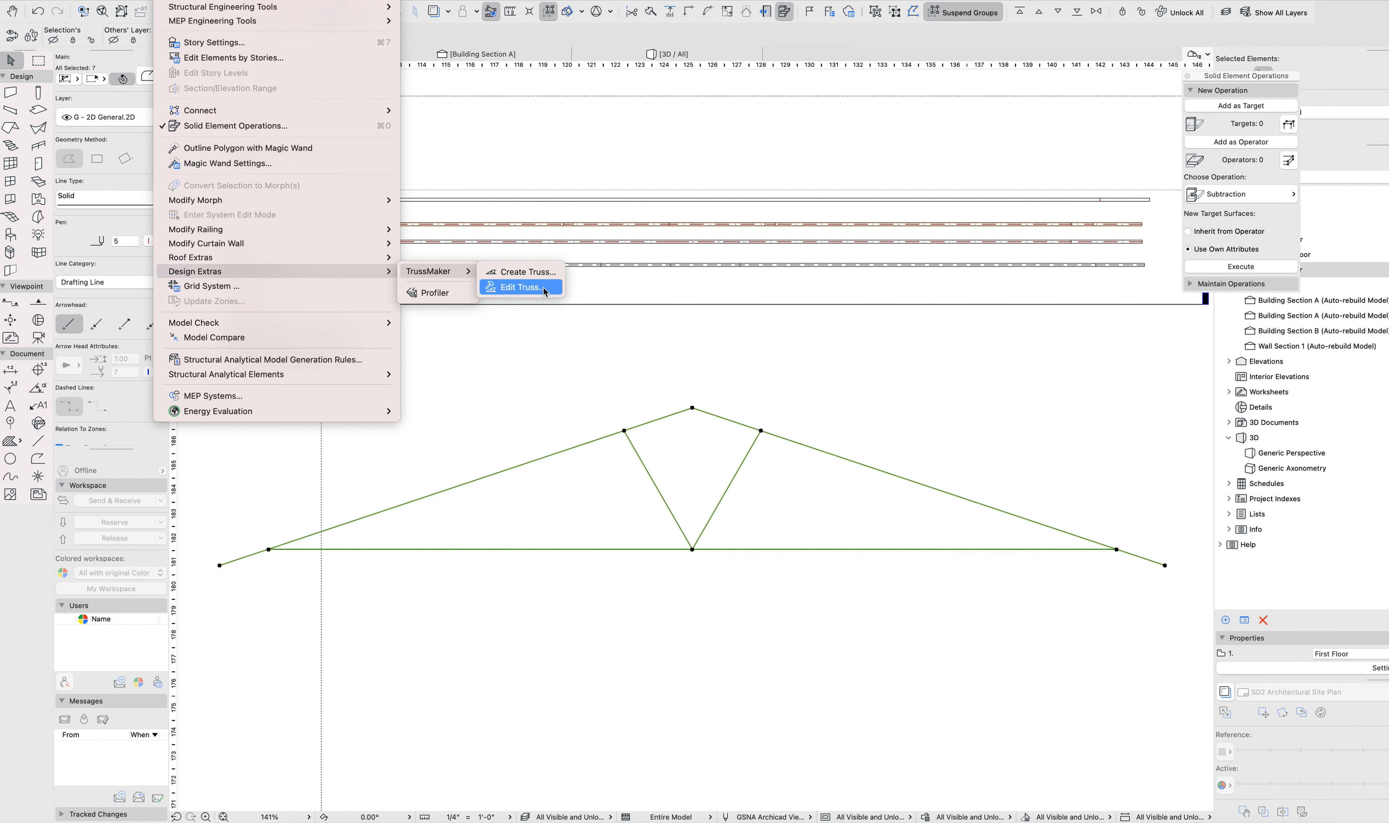
{"action": "left_click", "coordinate": [527, 272]}
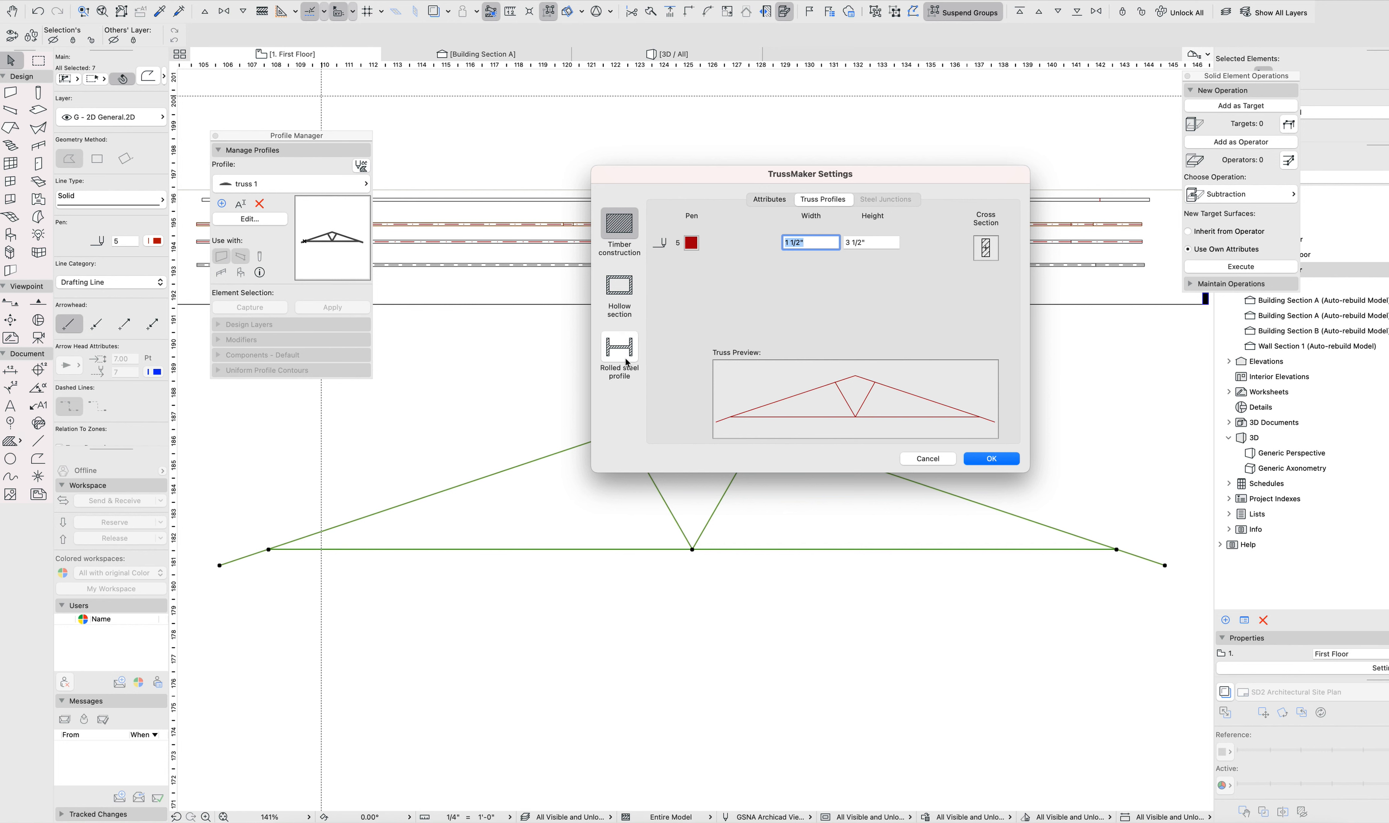
{"action": "left_click", "coordinate": [770, 200]}
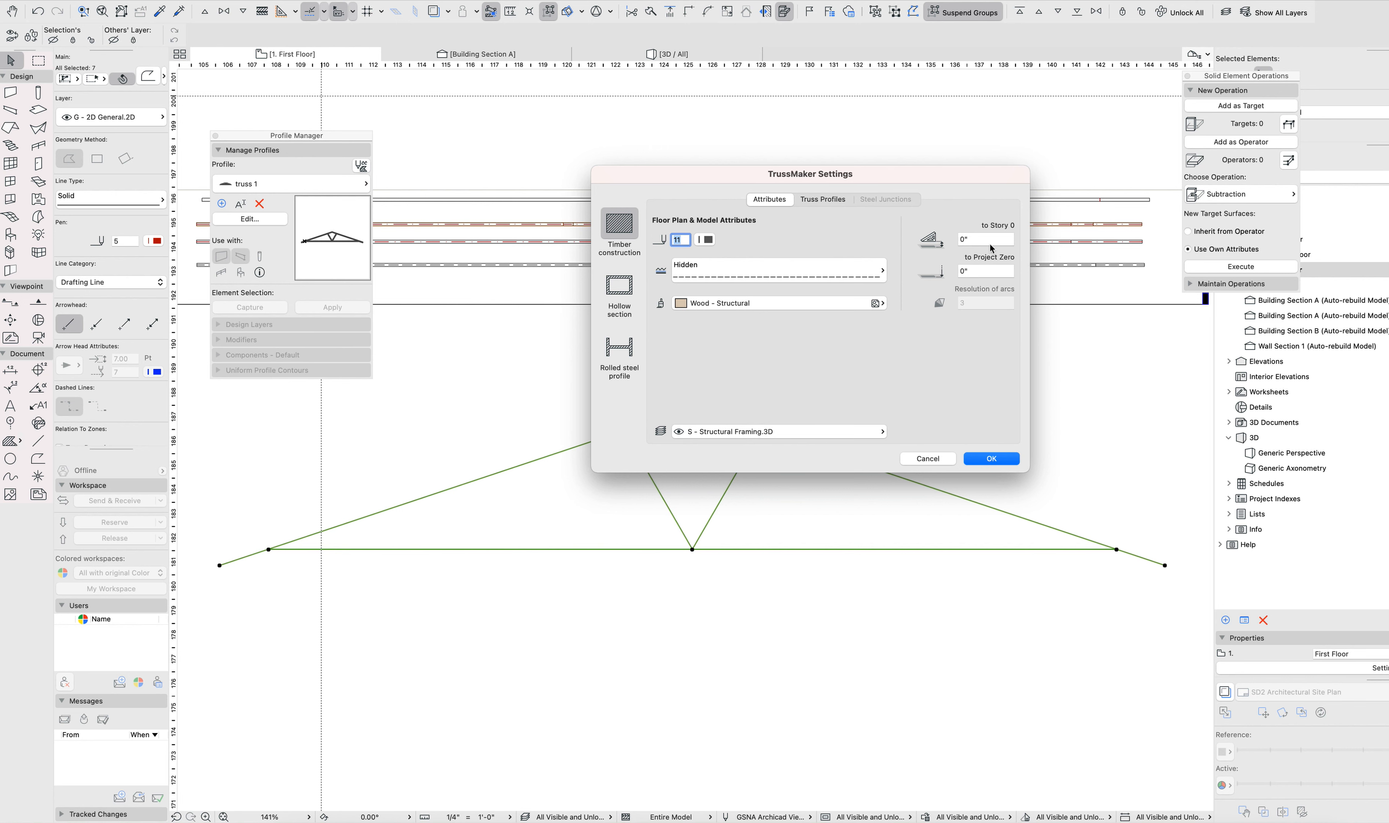
{"action": "left_click", "coordinate": [817, 197]}
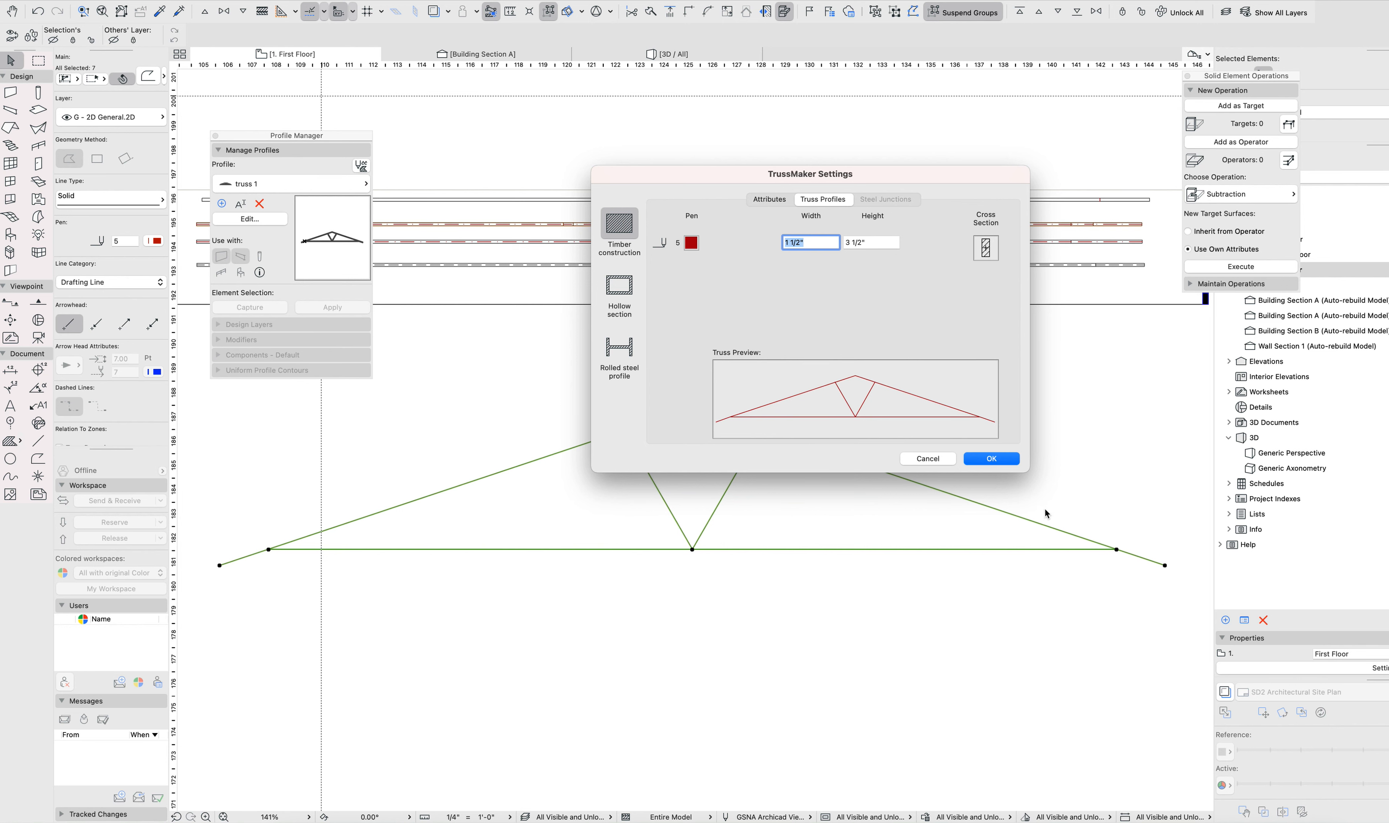
{"action": "key", "text": "Return"}
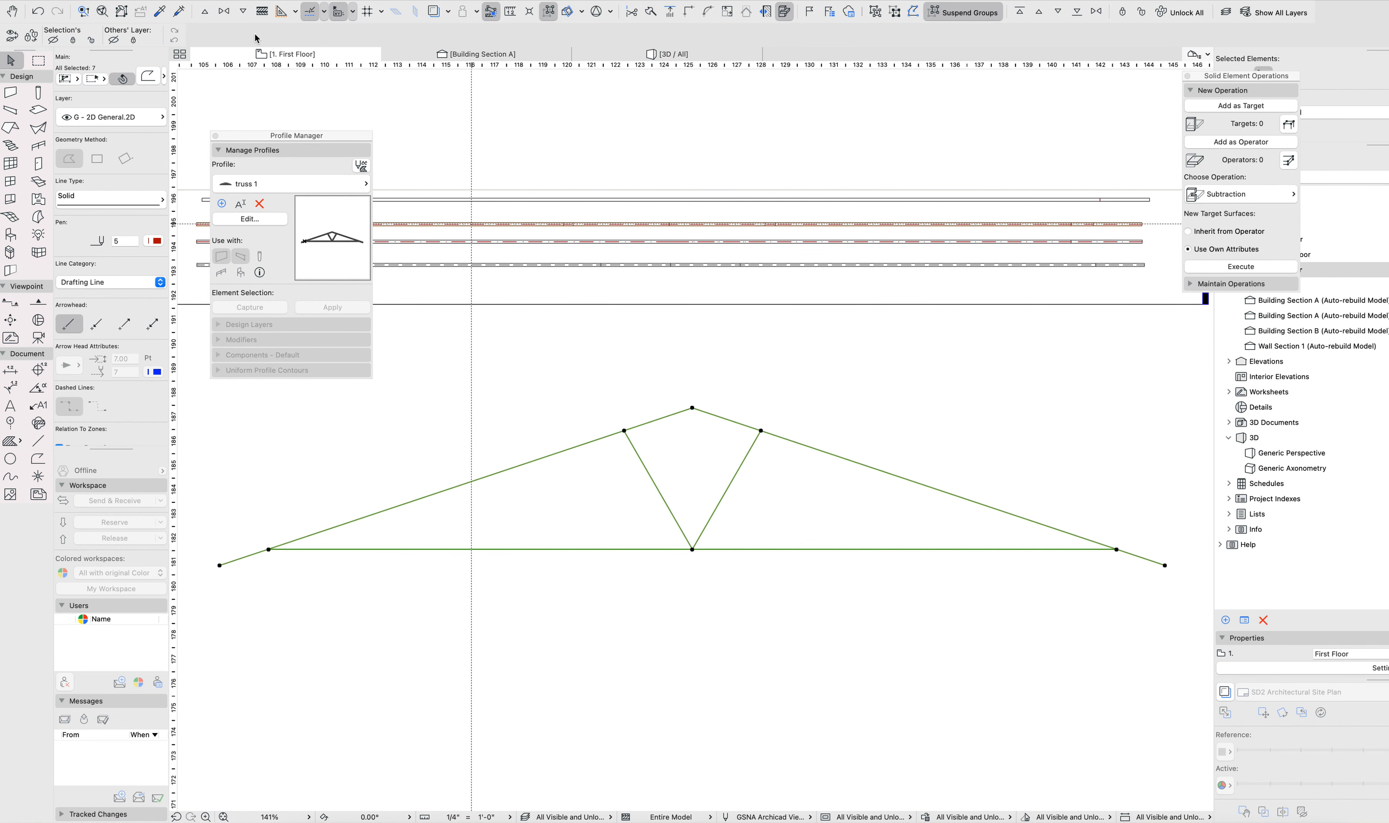
Try to edit a truss with TrussMaker without selecting a truss object.
{"action": "left_click", "coordinate": [220, 2]}
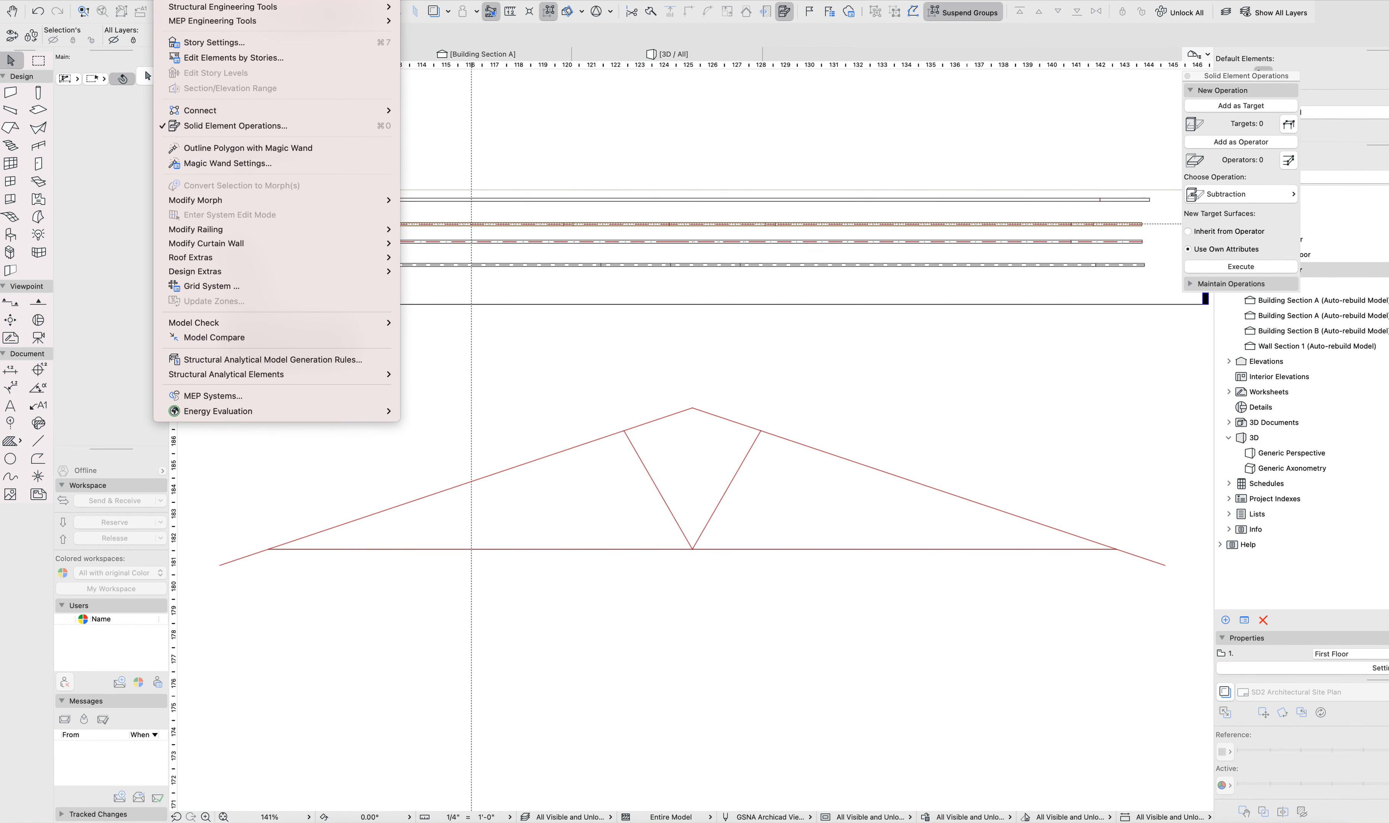
{"action": "mouse_move", "coordinate": [248, 273]}
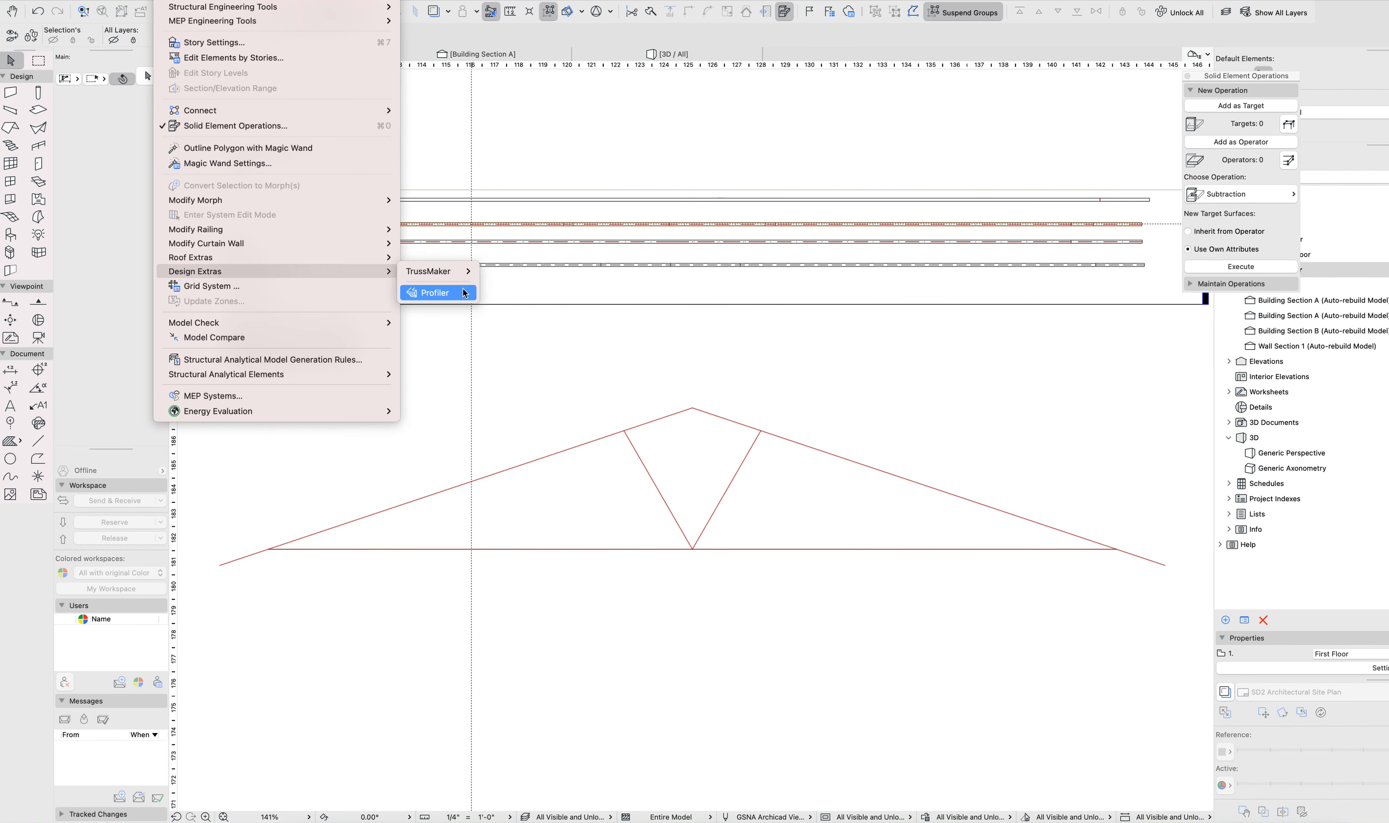
{"action": "mouse_move", "coordinate": [473, 279]}
{"action": "left_click", "coordinate": [531, 291]}
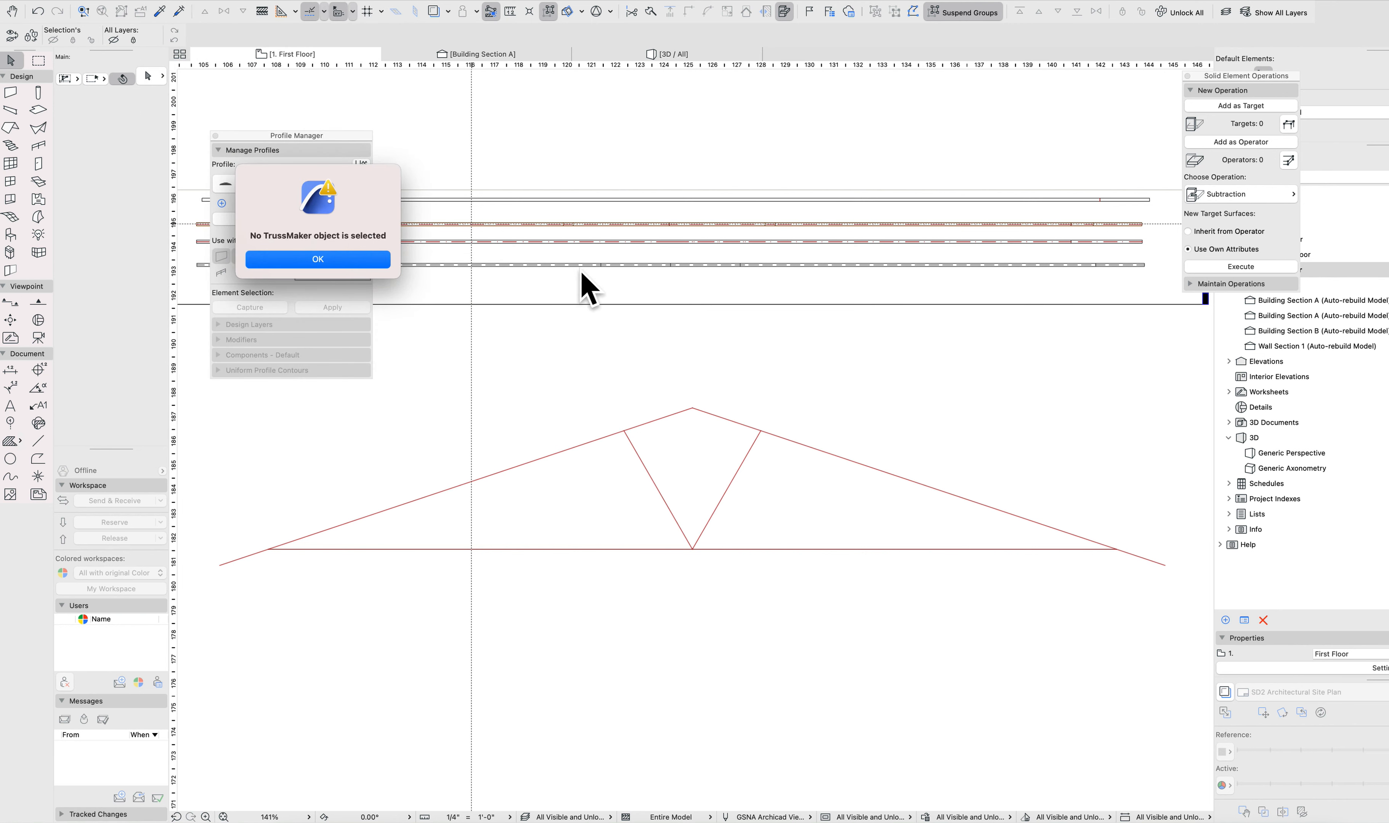
{"action": "key", "text": "Return"}
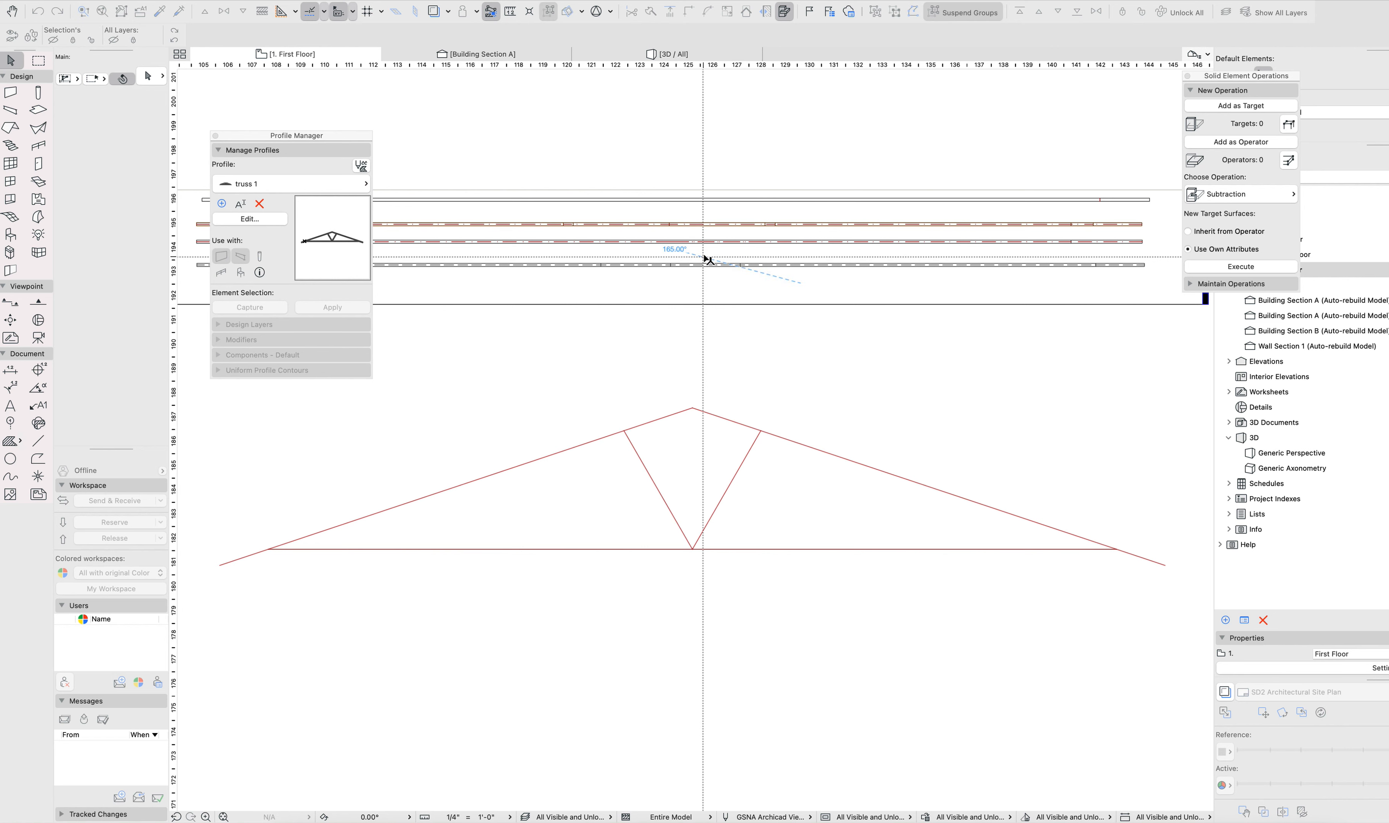
Select only the Truss 1 object nearest the section line on the floor plan and start editing it with TrussMaker.
{"action": "left_click", "coordinate": [1004, 263]}
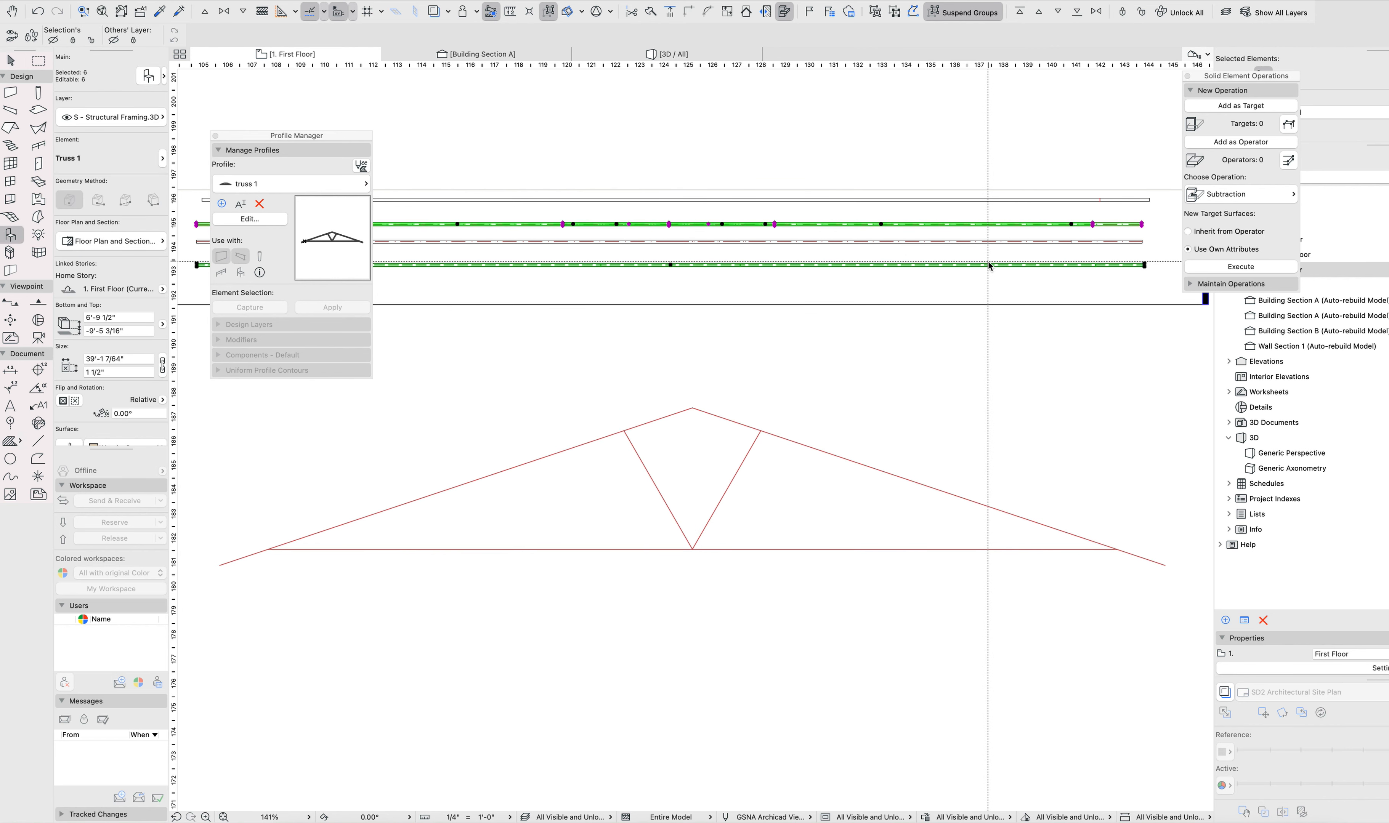
{"action": "key", "text": "Escape"}
{"action": "key", "text": "Escape"}
{"action": "left_click", "coordinate": [670, 266]}
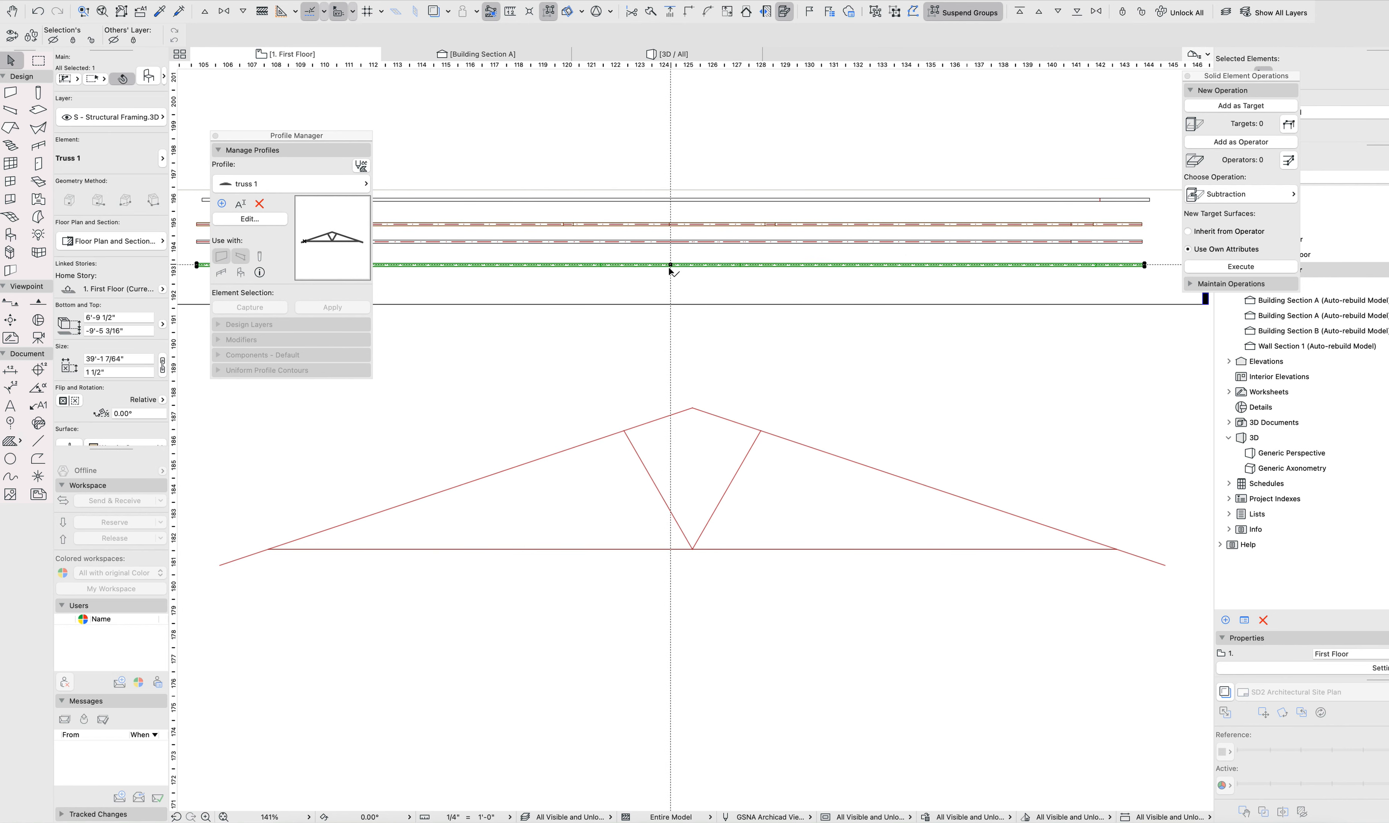
{"action": "left_click", "coordinate": [179, 1]}
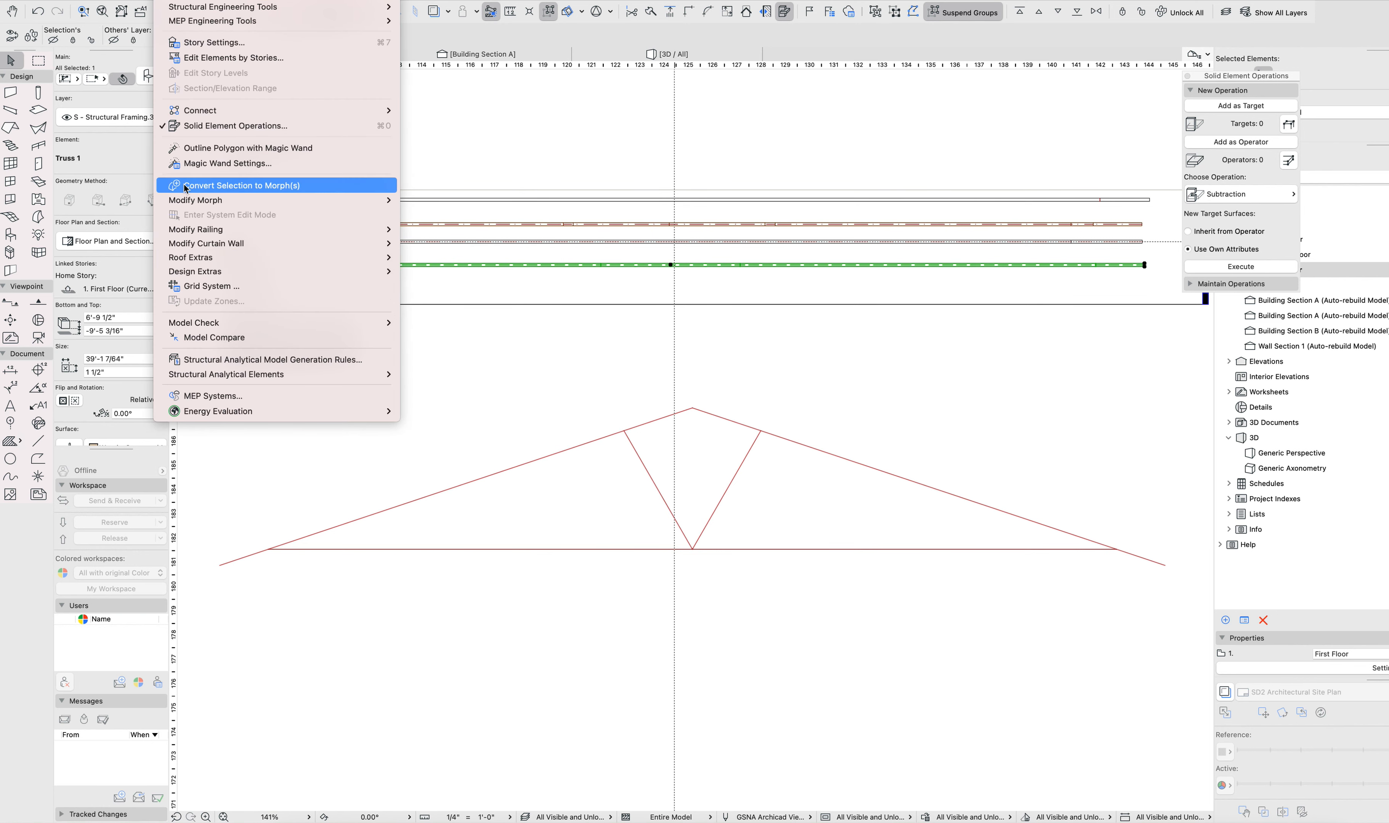
{"action": "mouse_move", "coordinate": [213, 275]}
{"action": "mouse_move", "coordinate": [454, 271]}
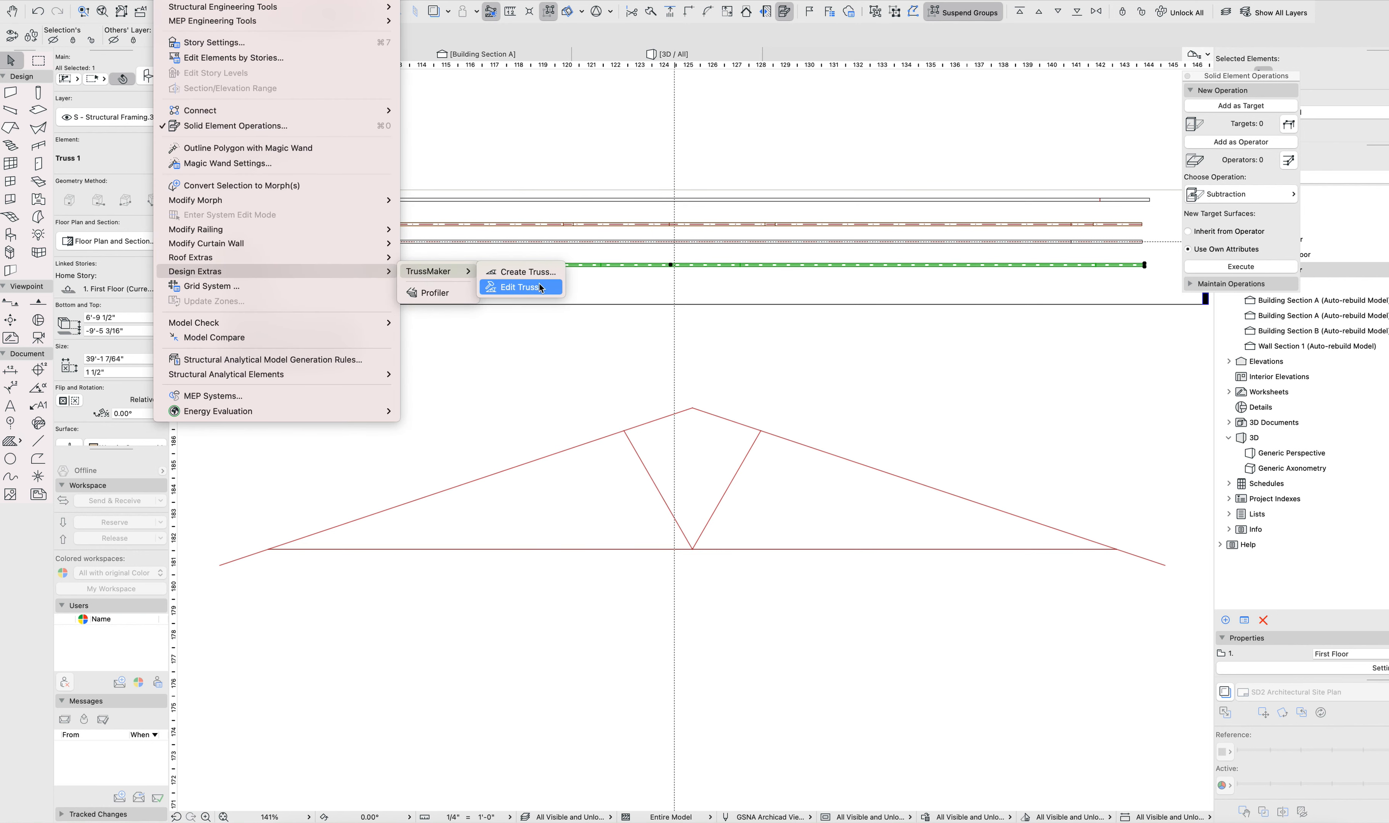
{"action": "left_click", "coordinate": [522, 288]}
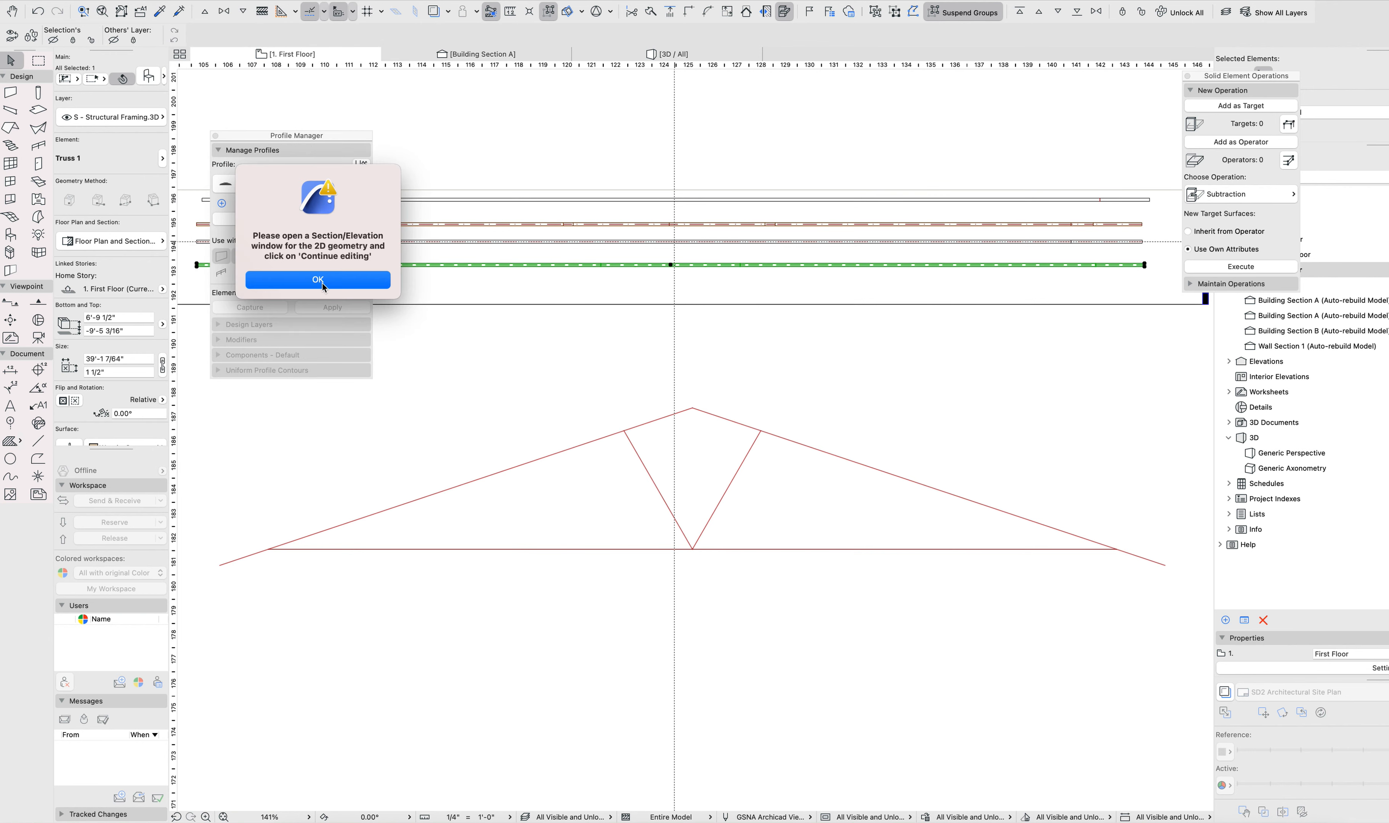
{"action": "left_click", "coordinate": [330, 286]}
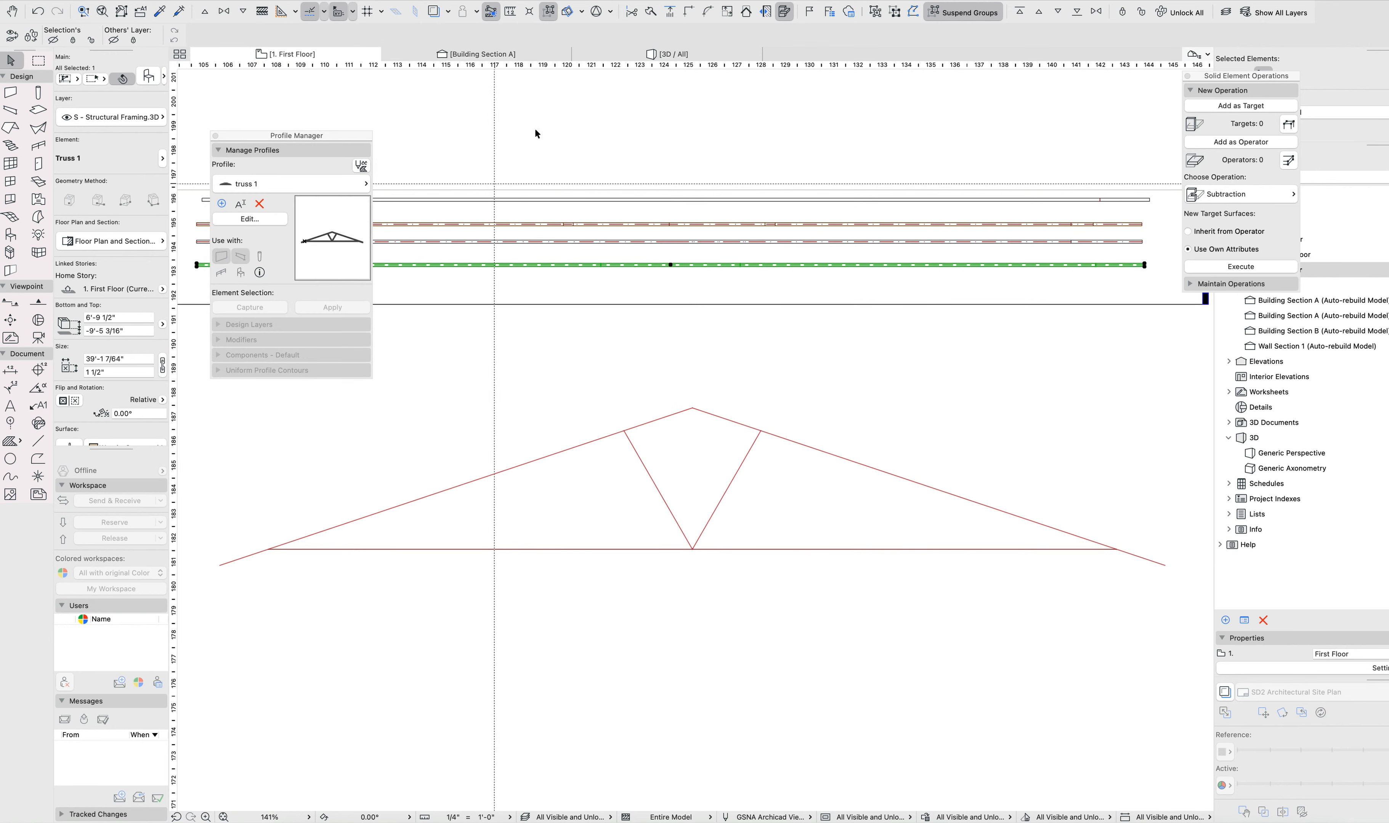
Continue the TrussMaker edit in Building Section A, placing the truss's 2D line geometry just below the lowest truss.
{"action": "left_click", "coordinate": [487, 55]}
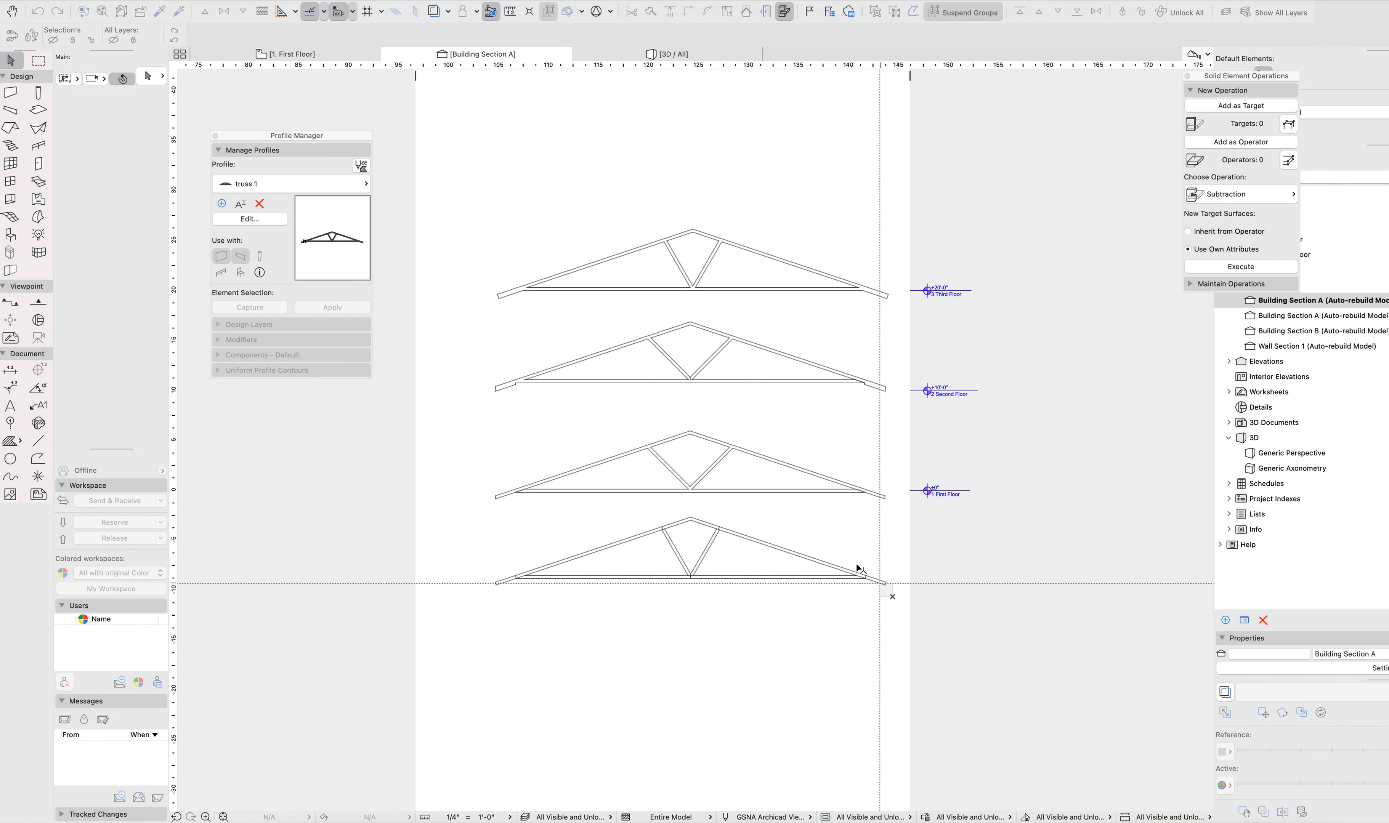
{"action": "left_click", "coordinate": [736, 576]}
{"action": "left_click", "coordinate": [174, 2]}
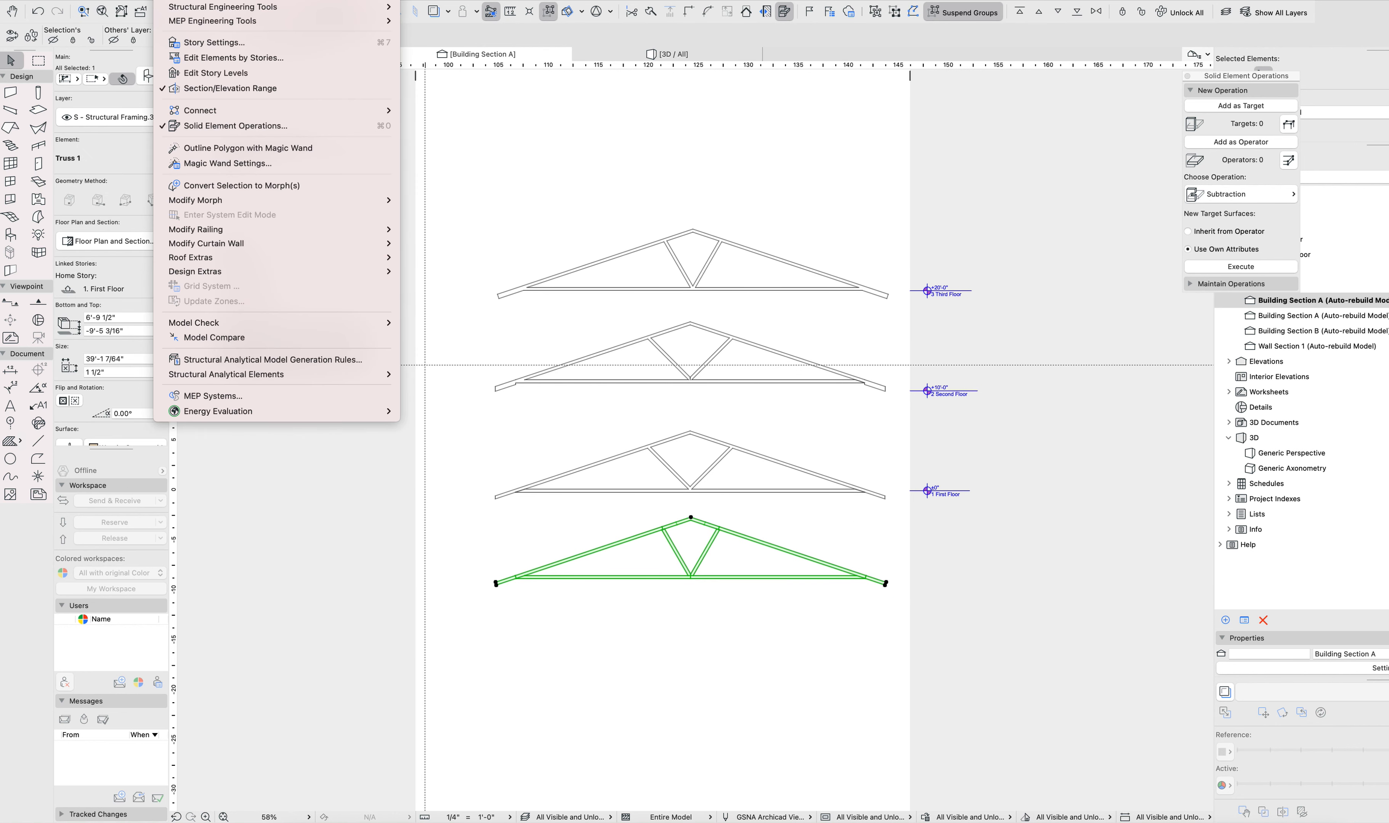
{"action": "mouse_move", "coordinate": [257, 275]}
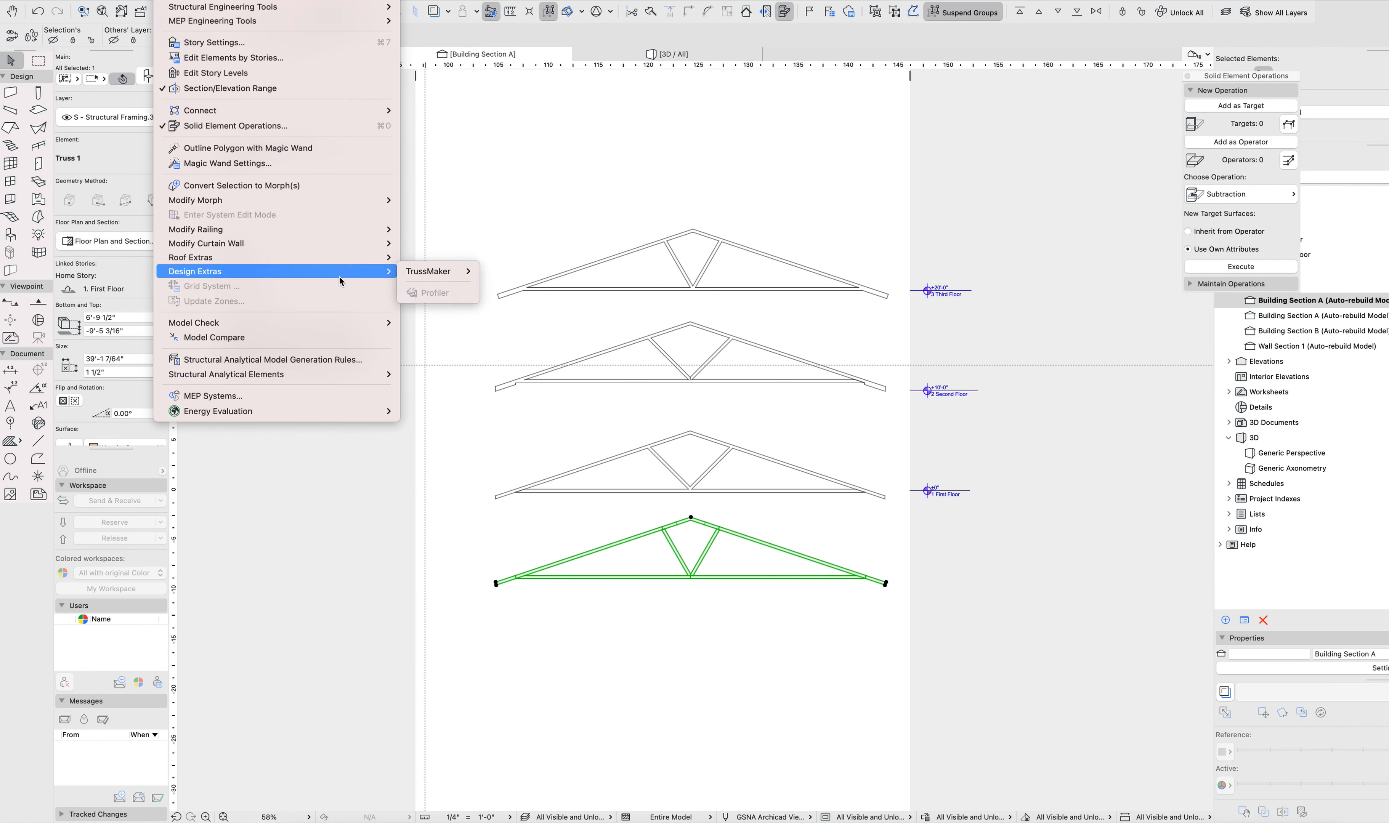
{"action": "mouse_move", "coordinate": [437, 272]}
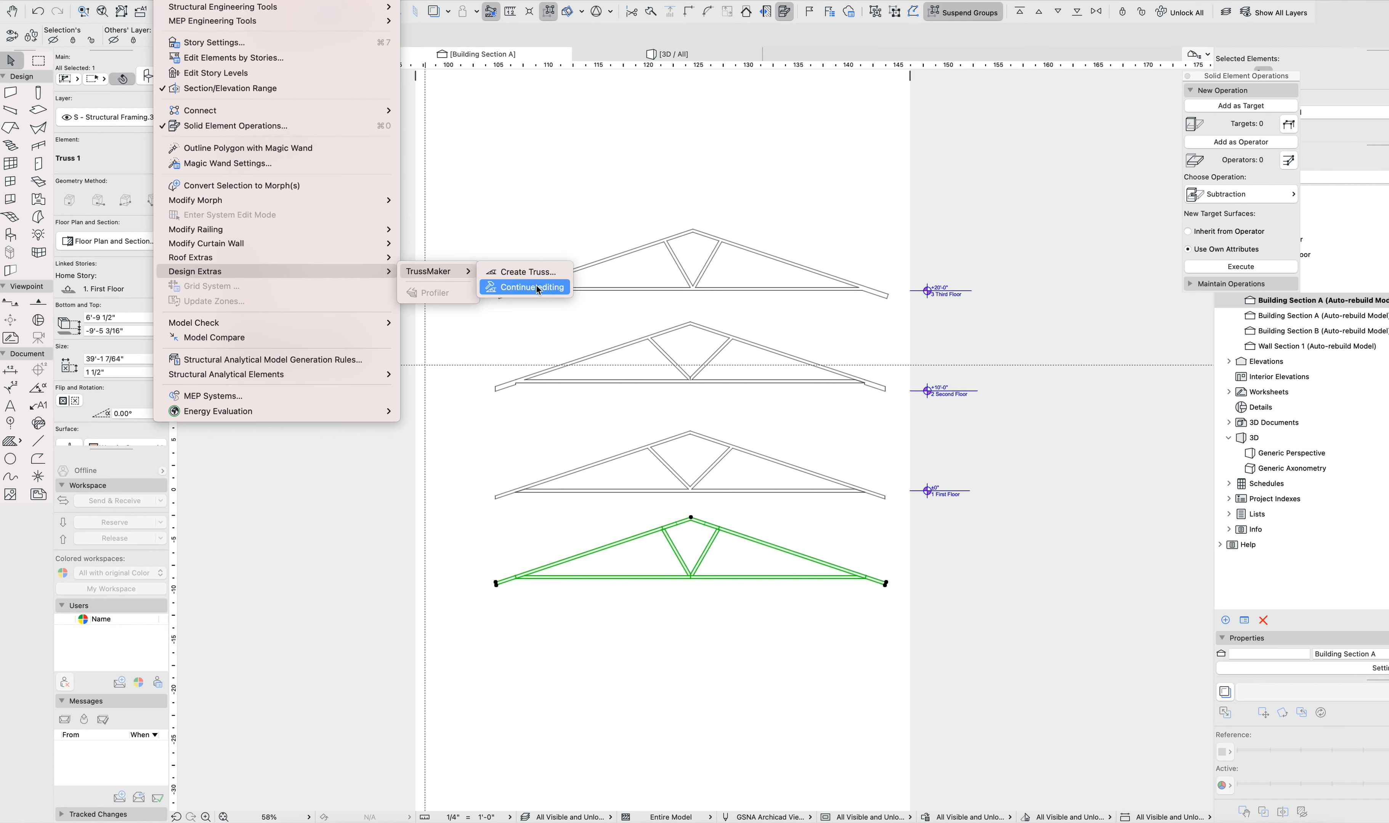
{"action": "left_click", "coordinate": [524, 288]}
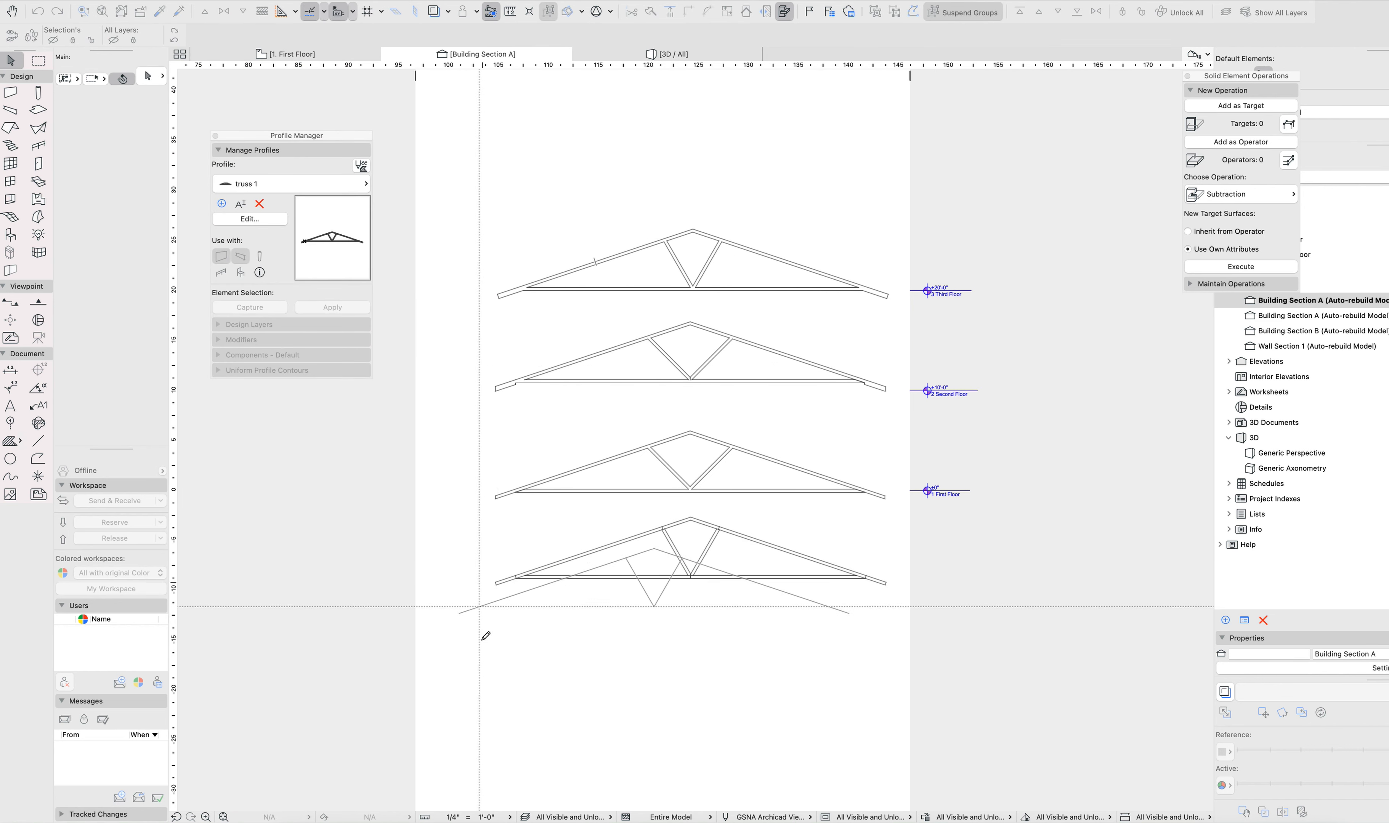
{"action": "left_click", "coordinate": [496, 654]}
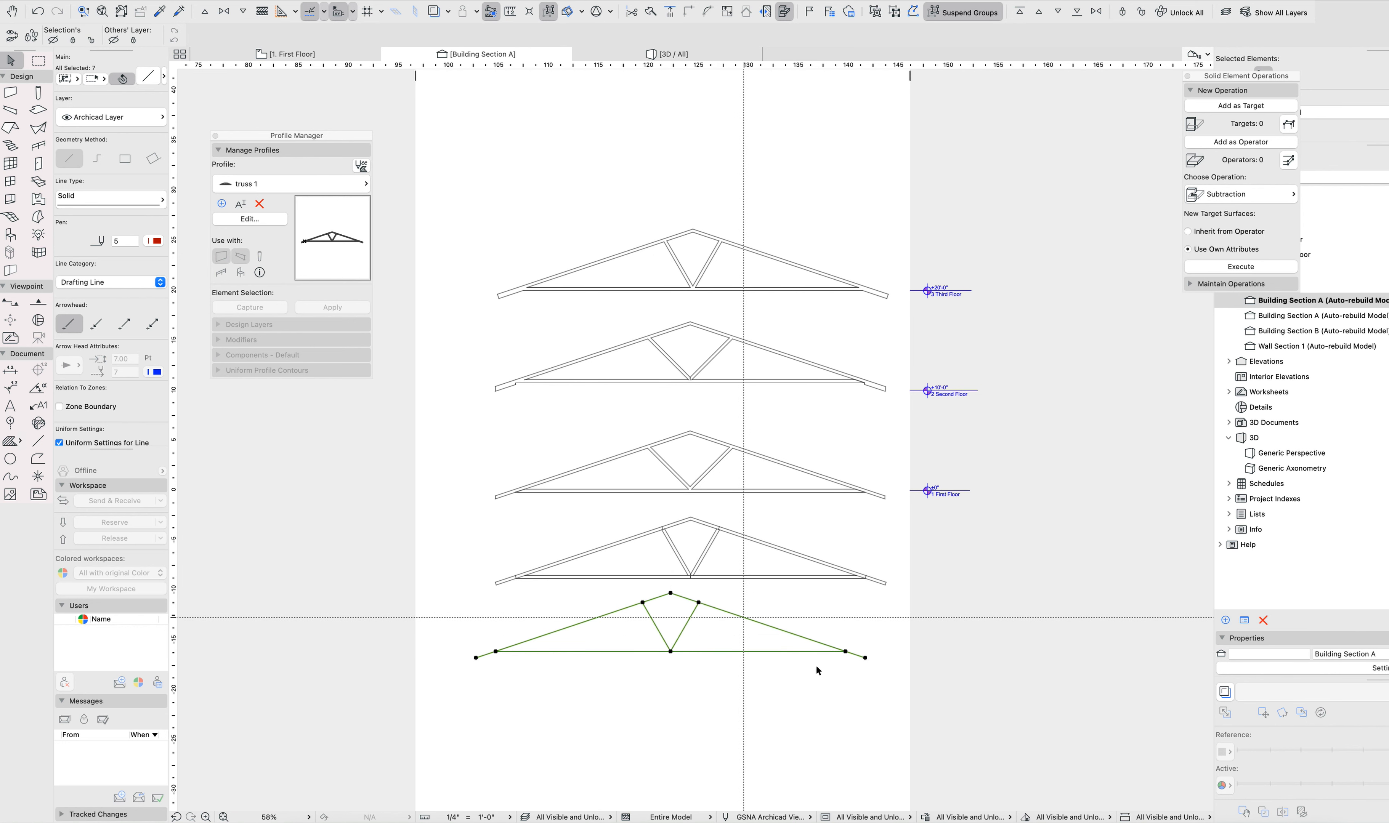
{"action": "left_click", "coordinate": [792, 678]}
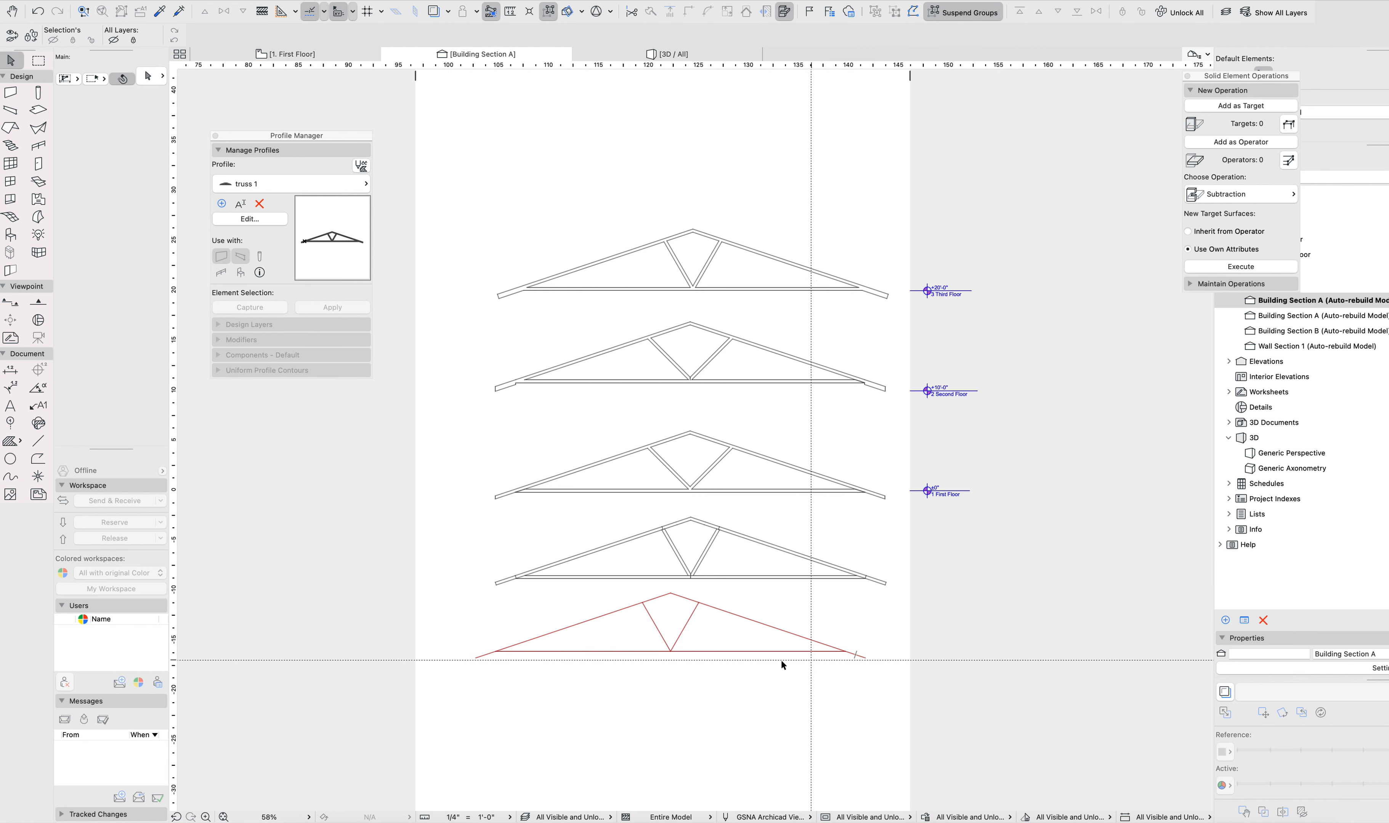
Draw a diagonal web line from the top of the right-hand web down and outward to the bottom chord.
{"action": "left_click", "coordinate": [693, 614], "text": "alt"}
{"action": "left_click", "coordinate": [699, 603]}
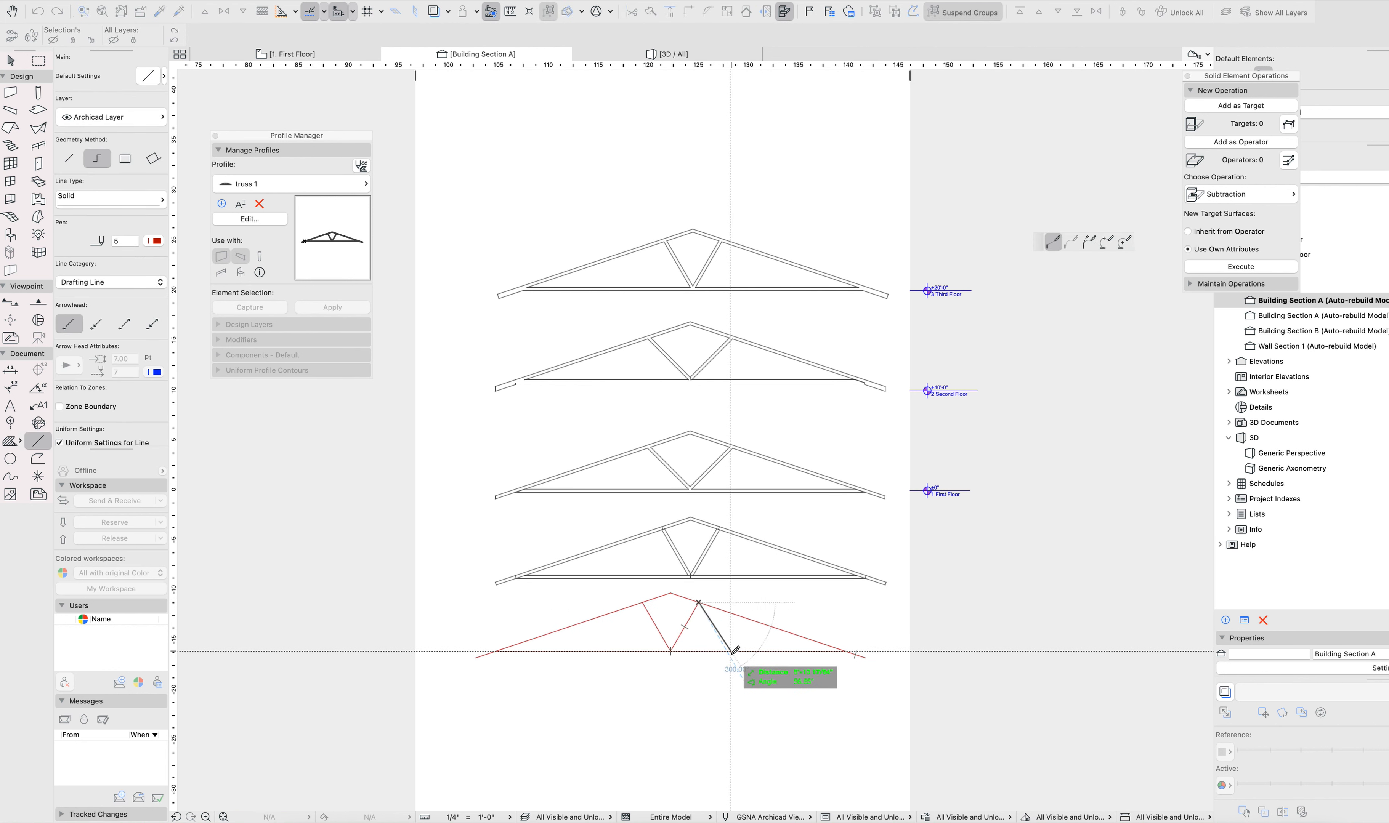
{"action": "double_click", "coordinate": [731, 652]}
{"action": "key", "text": "Escape"}
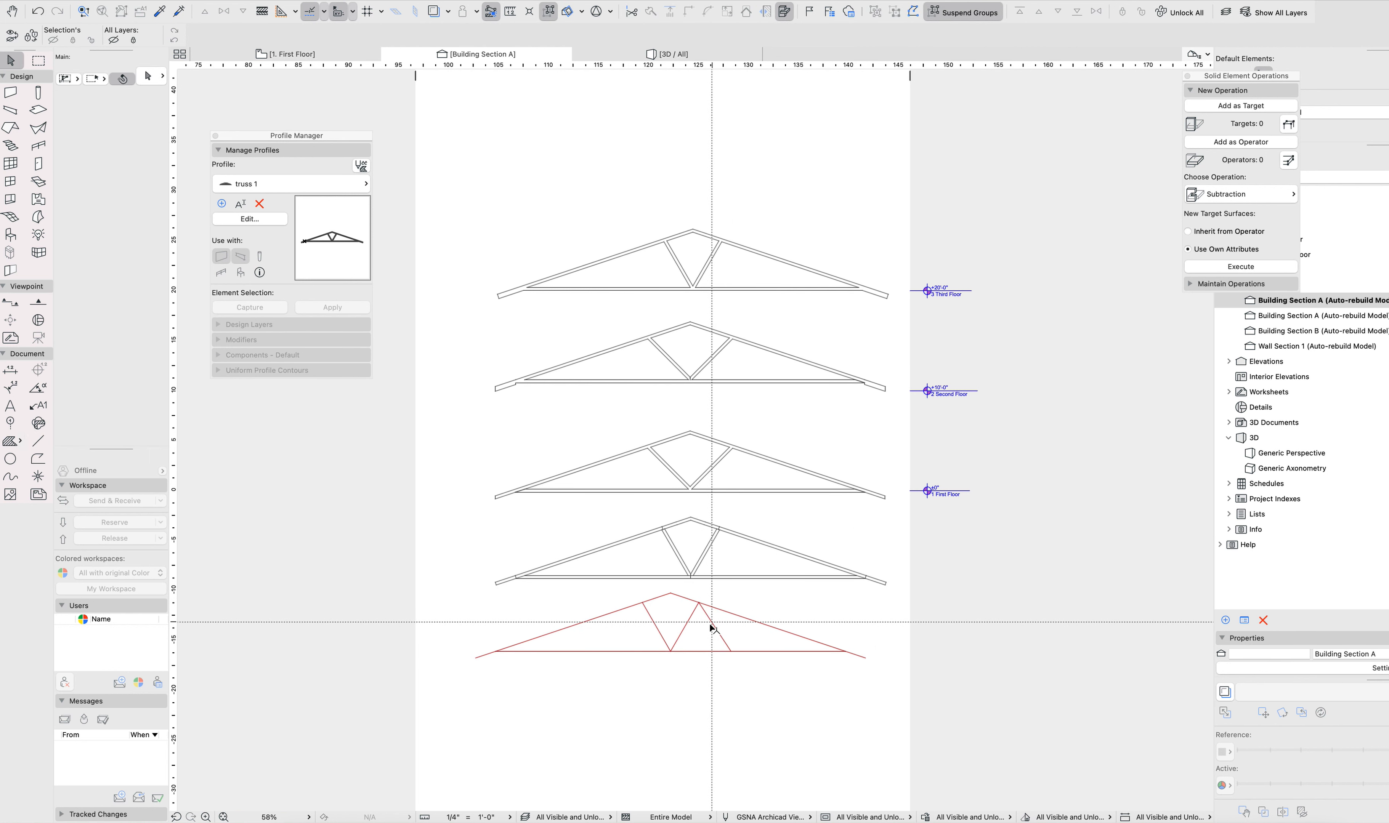
Mirror a copy of the new web line about the vertical axis through the truss's ridge.
{"action": "left_click", "coordinate": [712, 624]}
{"action": "key", "text": "super+shift+m"}
{"action": "left_click", "coordinate": [670, 594]}
{"action": "left_click", "coordinate": [661, 701]}
Create a timber truss from the nine red truss lines with TrussMaker, save it over the existing Truss 1, and select the updated truss.
{"action": "left_click_drag", "start_coordinate": [465, 590], "coordinate": [864, 697]}
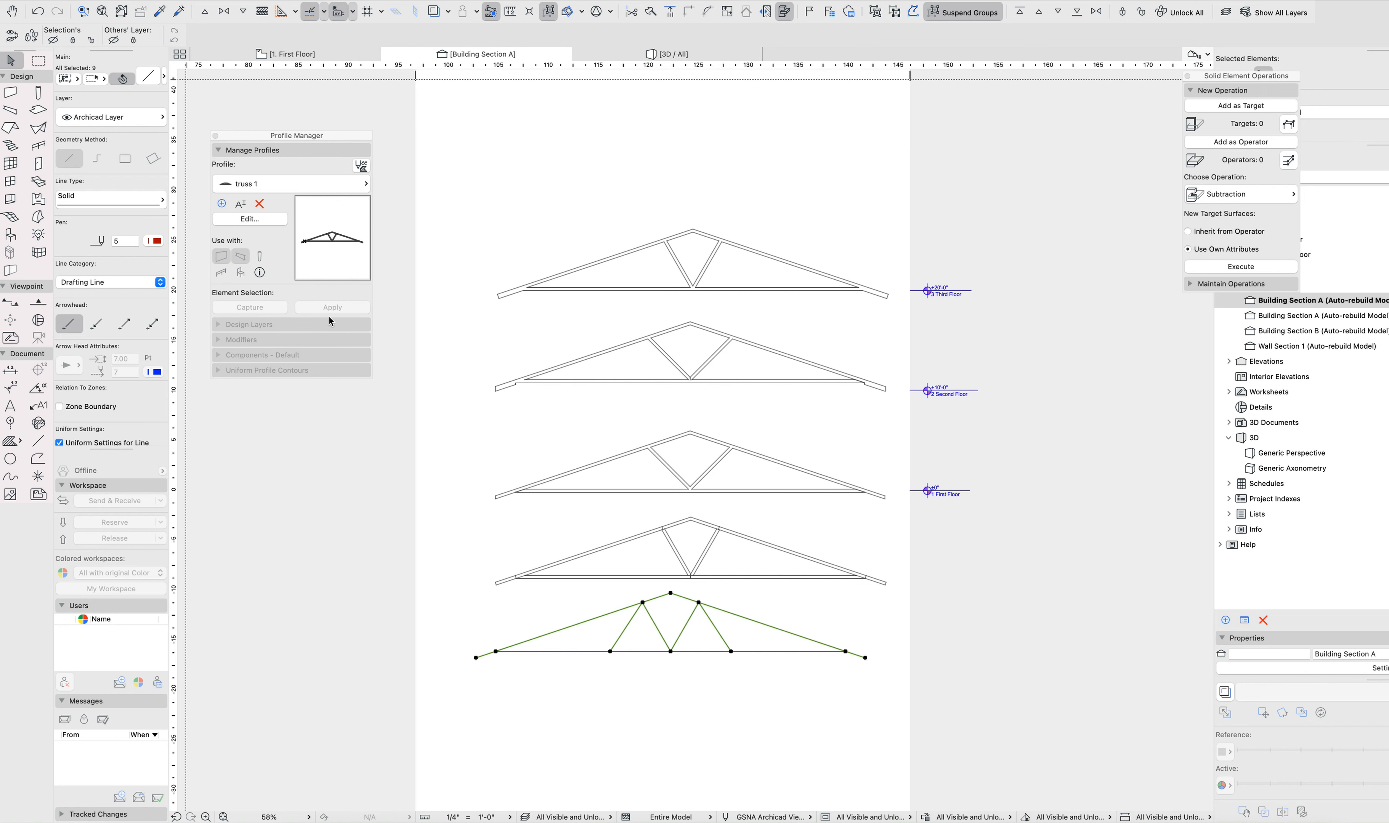
{"action": "left_click", "coordinate": [174, 0]}
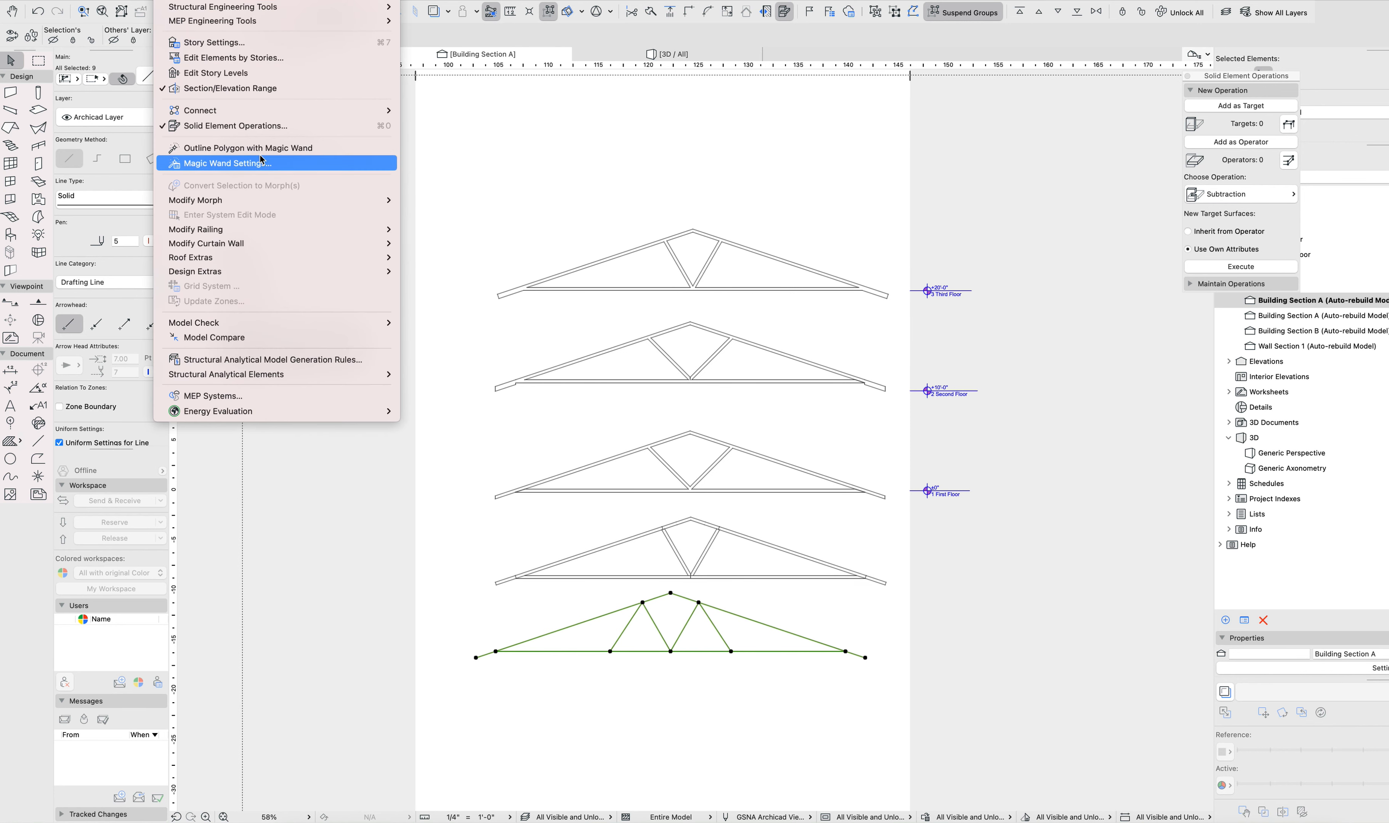
{"action": "mouse_move", "coordinate": [268, 274]}
{"action": "mouse_move", "coordinate": [441, 275]}
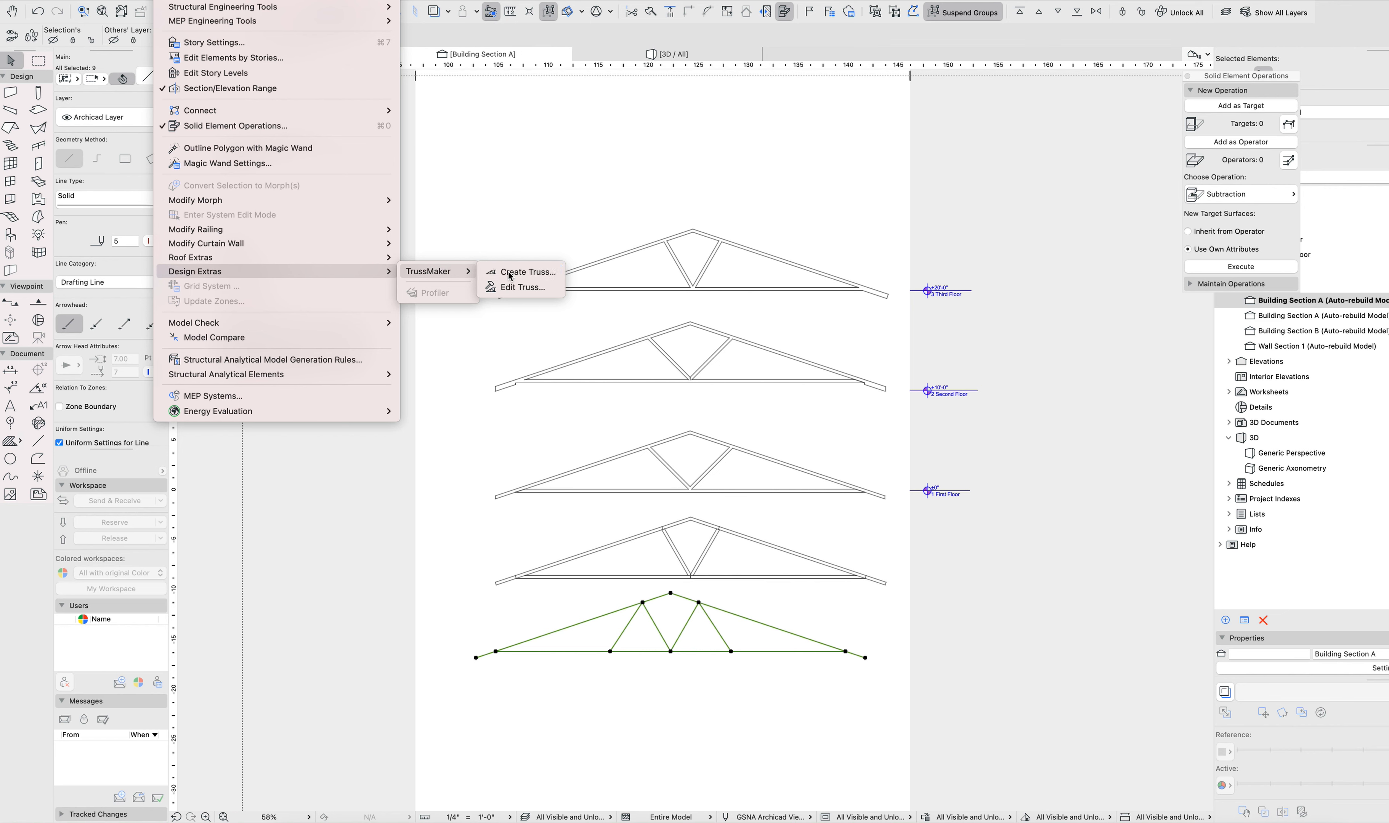
{"action": "left_click", "coordinate": [511, 276]}
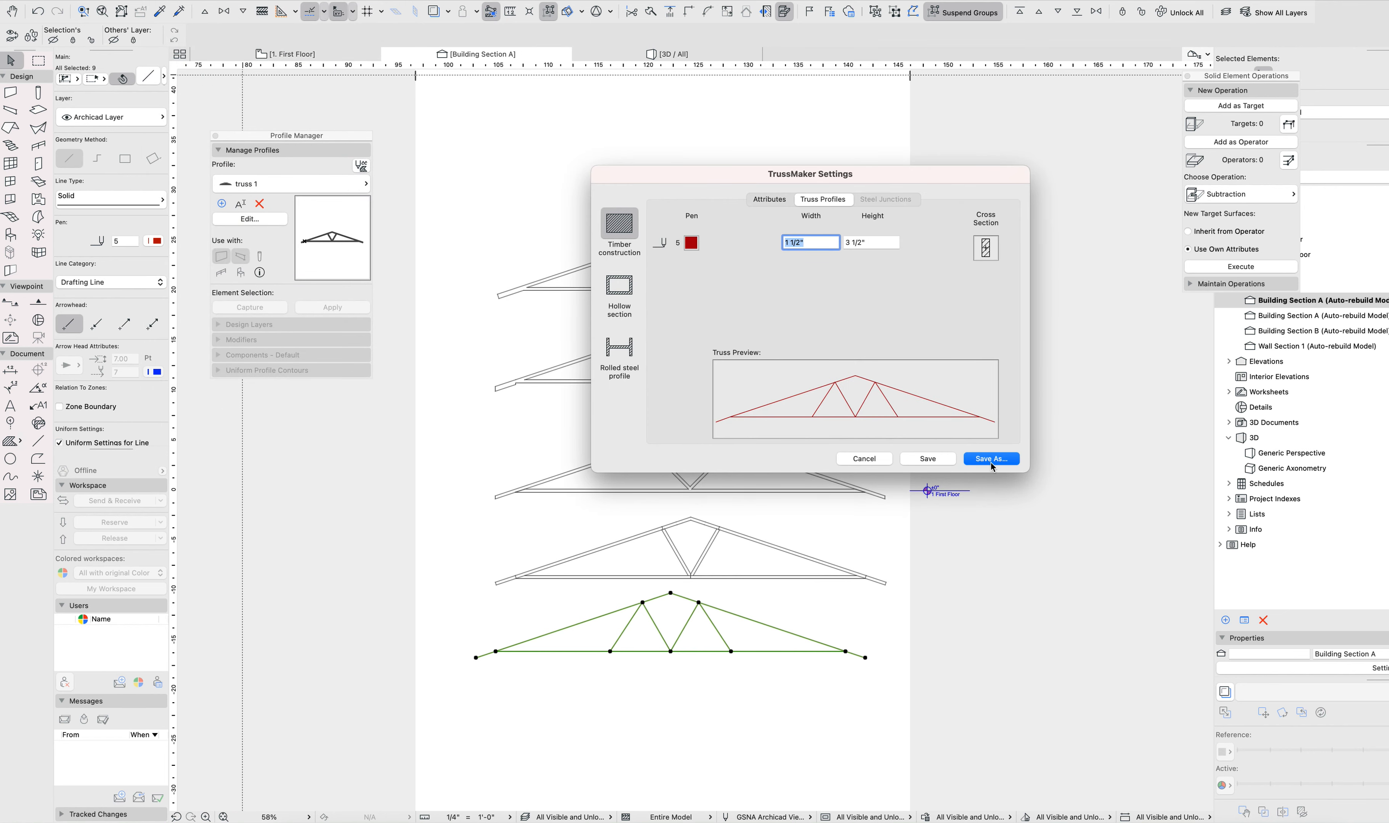
{"action": "left_click", "coordinate": [931, 461]}
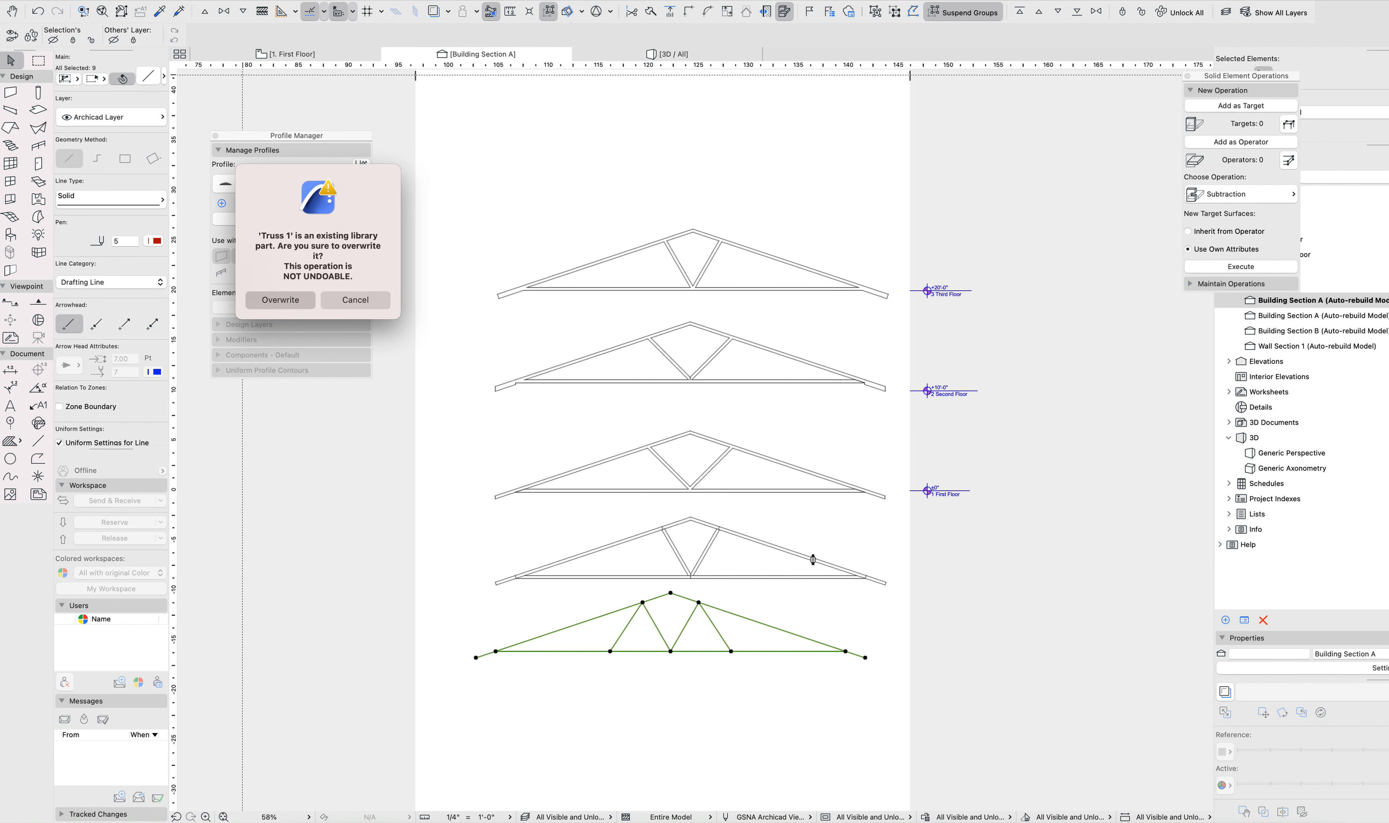
{"action": "key", "text": "Return"}
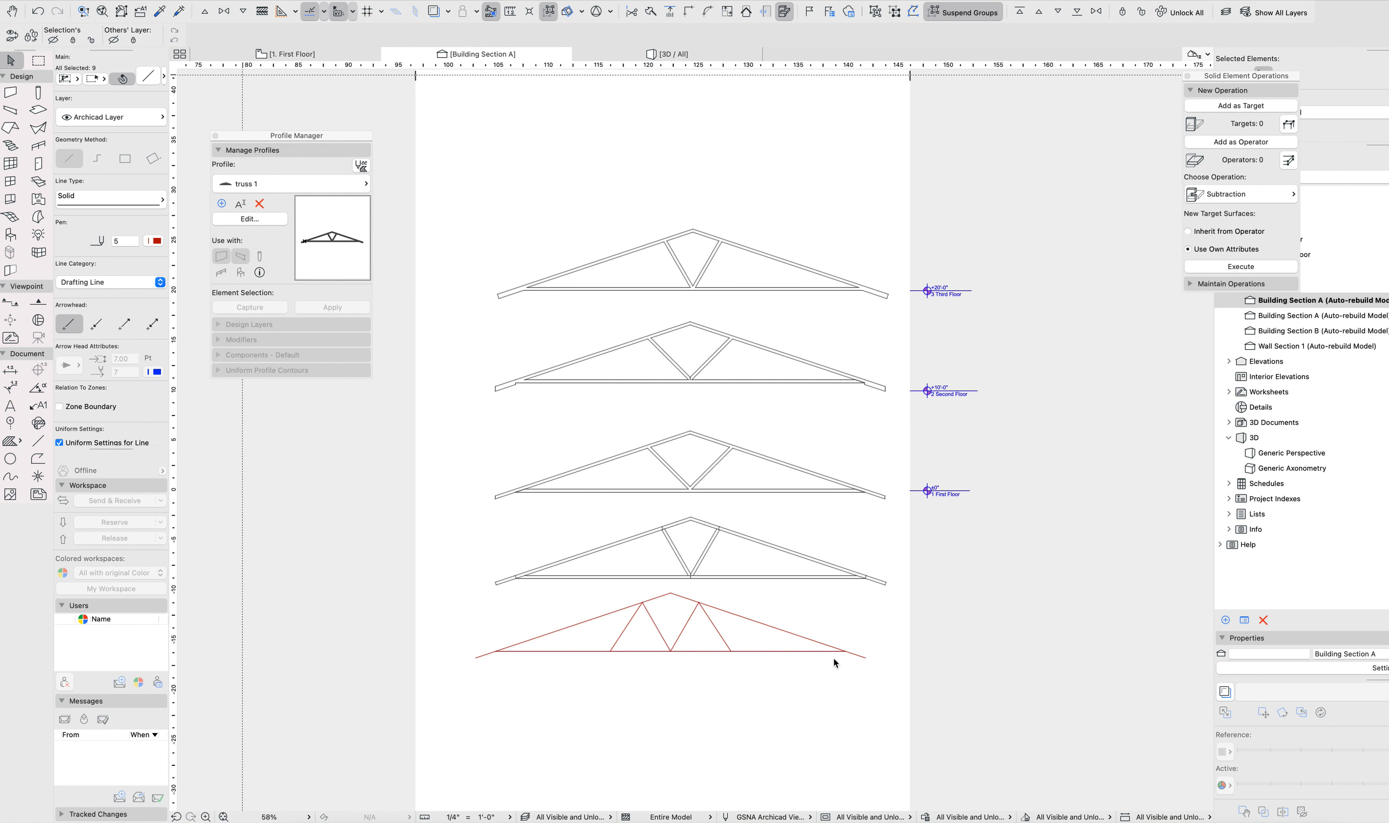
{"action": "left_click", "coordinate": [841, 569]}
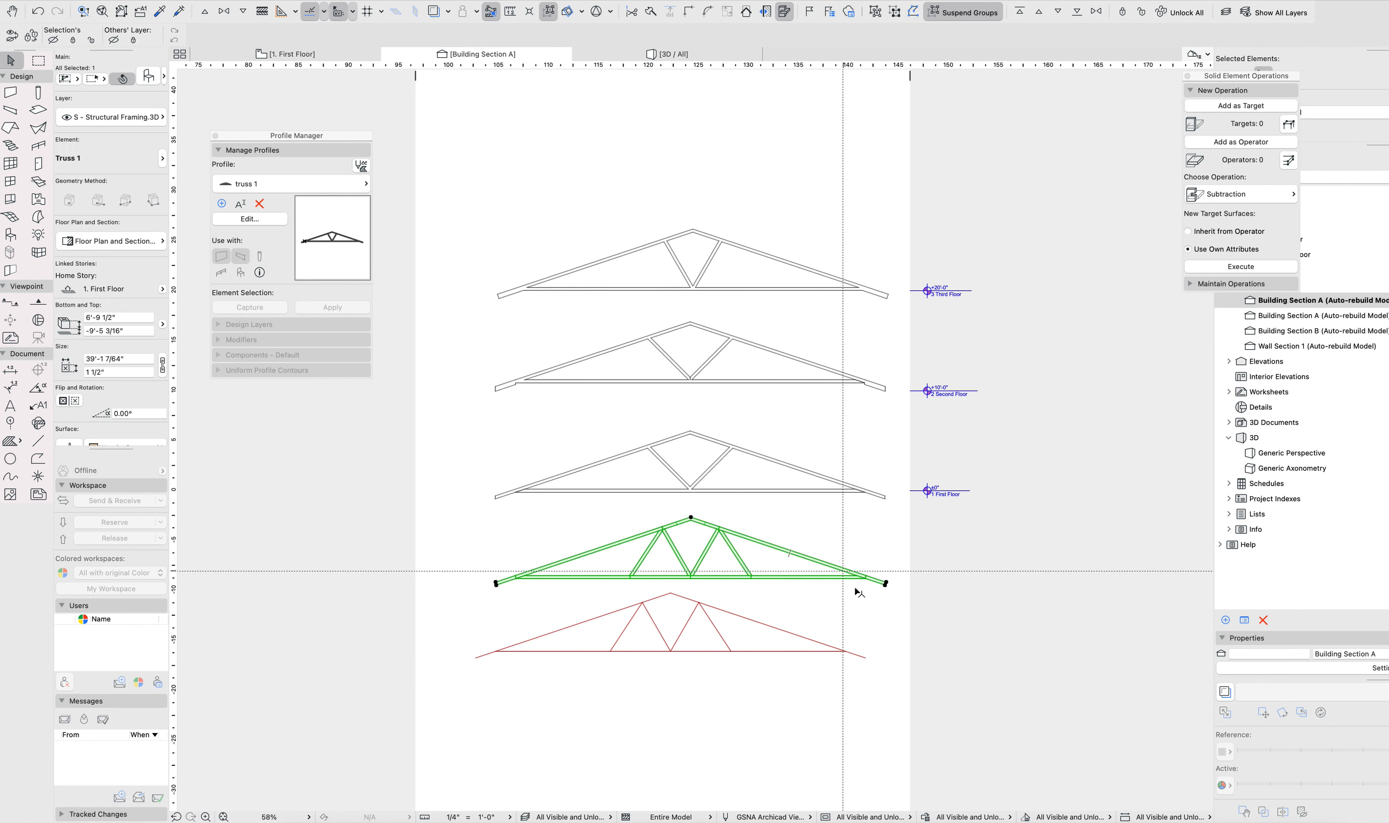
Move all the red truss lines onto the updated Truss 1 so they run along the centrelines of its members.
{"action": "left_click", "coordinate": [878, 705]}
{"action": "left_click_drag", "start_coordinate": [879, 705], "coordinate": [453, 612]}
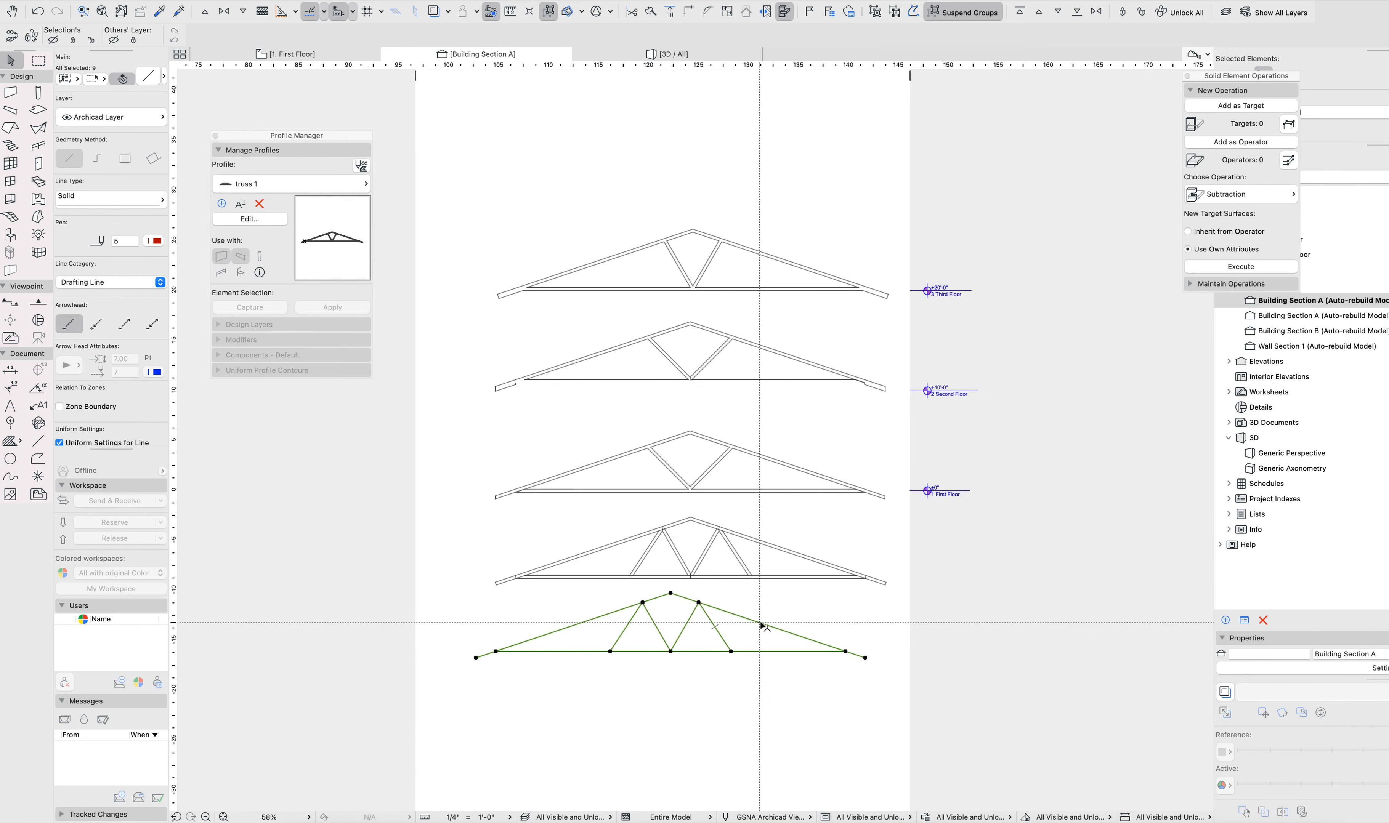
{"action": "scroll", "coordinate": [761, 620], "scroll_direction": "up", "scroll_amount": 5}
{"action": "left_click_drag", "start_coordinate": [936, 683], "coordinate": [977, 531]}
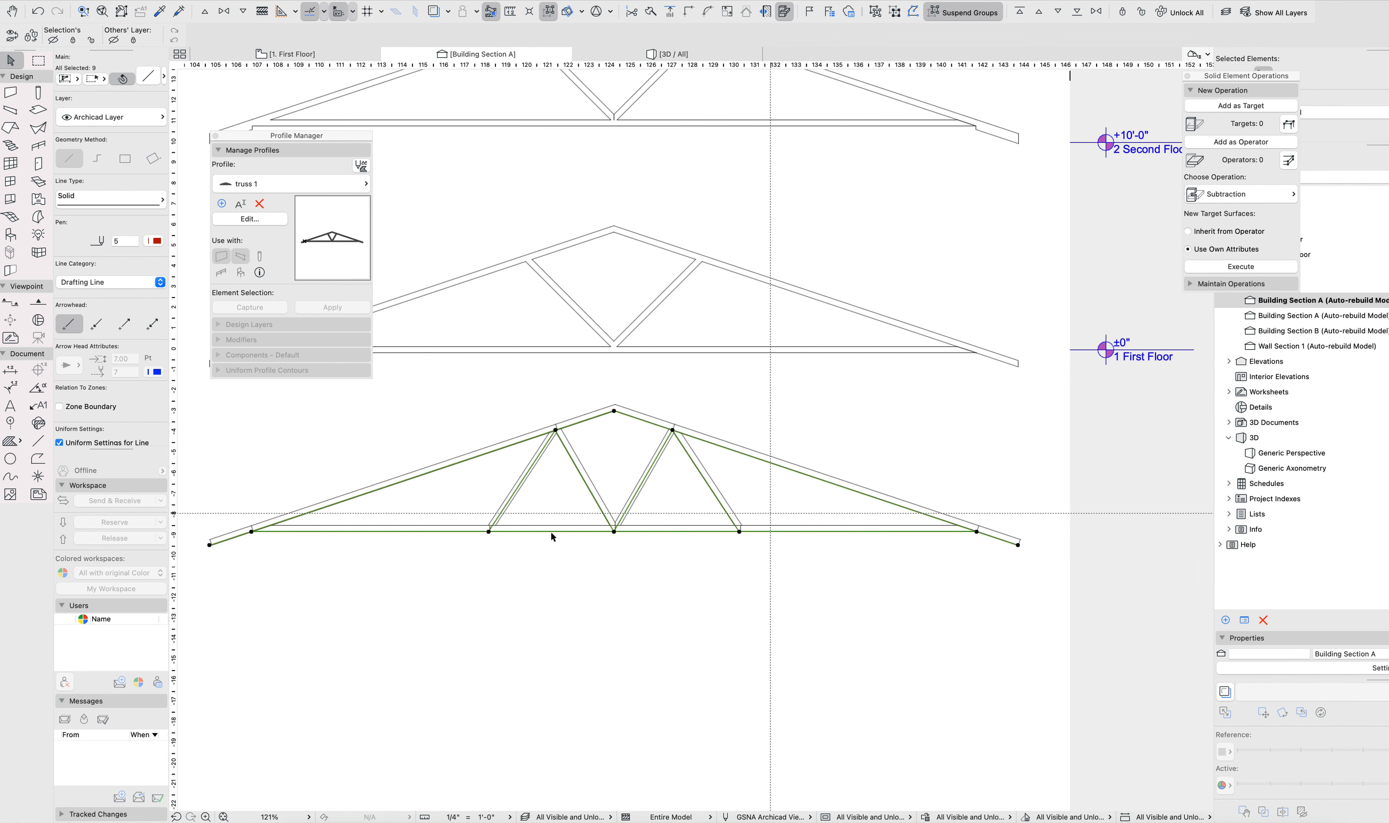
{"action": "key", "text": "super+d"}
{"action": "left_click", "coordinate": [614, 533]}
{"action": "scroll", "coordinate": [616, 533], "scroll_direction": "up", "scroll_amount": 5}
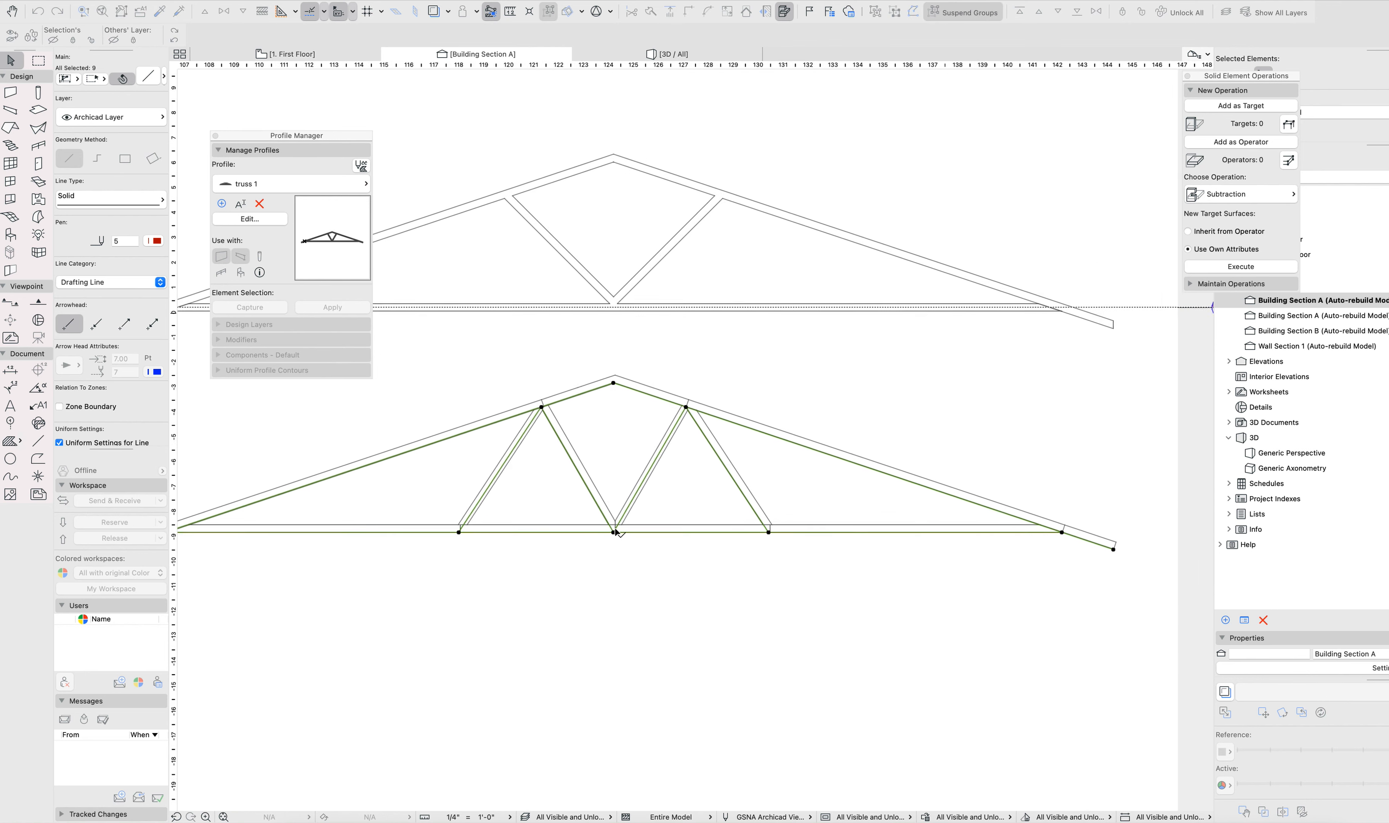
{"action": "left_click", "coordinate": [615, 532]}
{"action": "scroll", "coordinate": [641, 551], "scroll_direction": "down", "scroll_amount": 5}
{"action": "scroll", "coordinate": [641, 511], "scroll_direction": "up", "scroll_amount": 3}
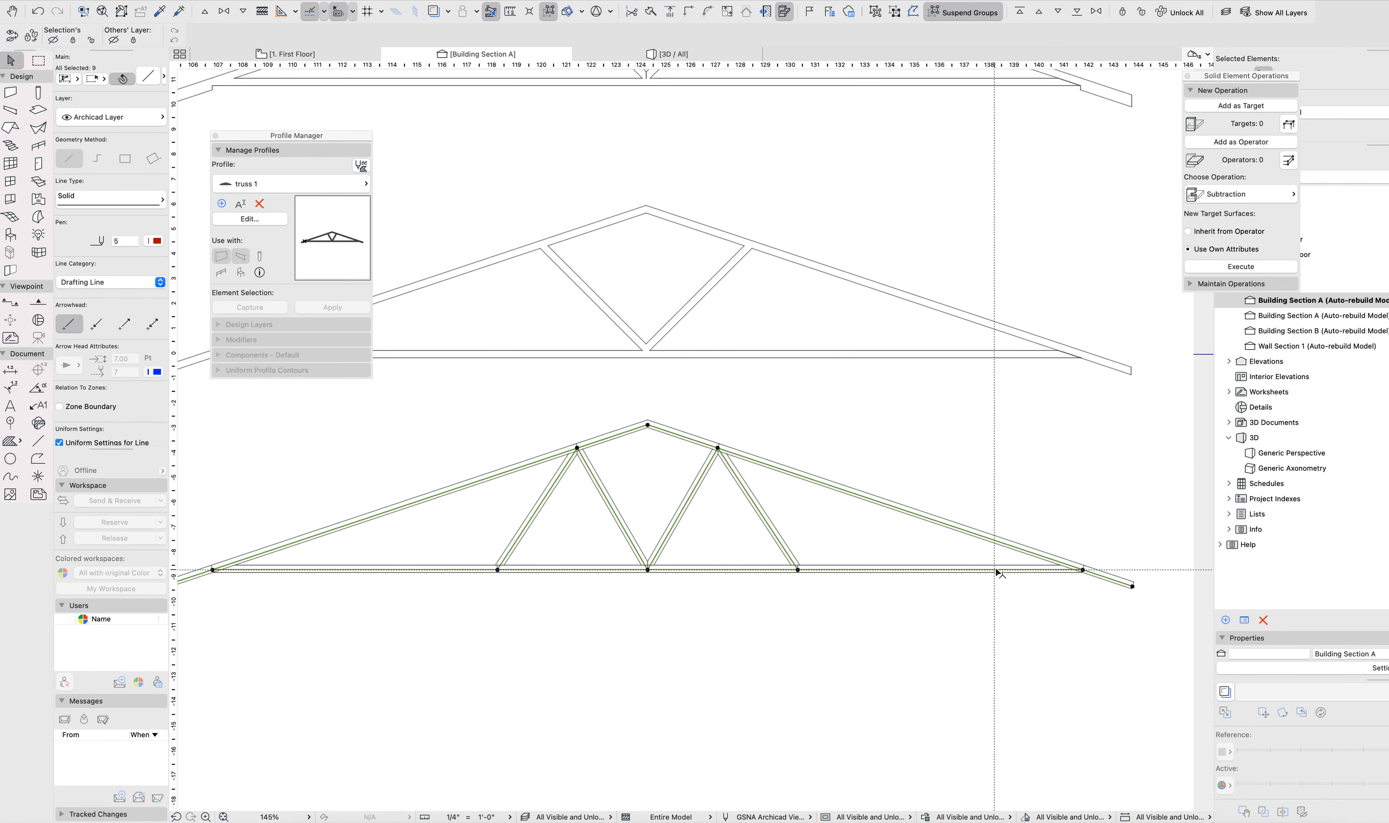
{"action": "scroll", "coordinate": [1129, 584], "scroll_direction": "up", "scroll_amount": 5}
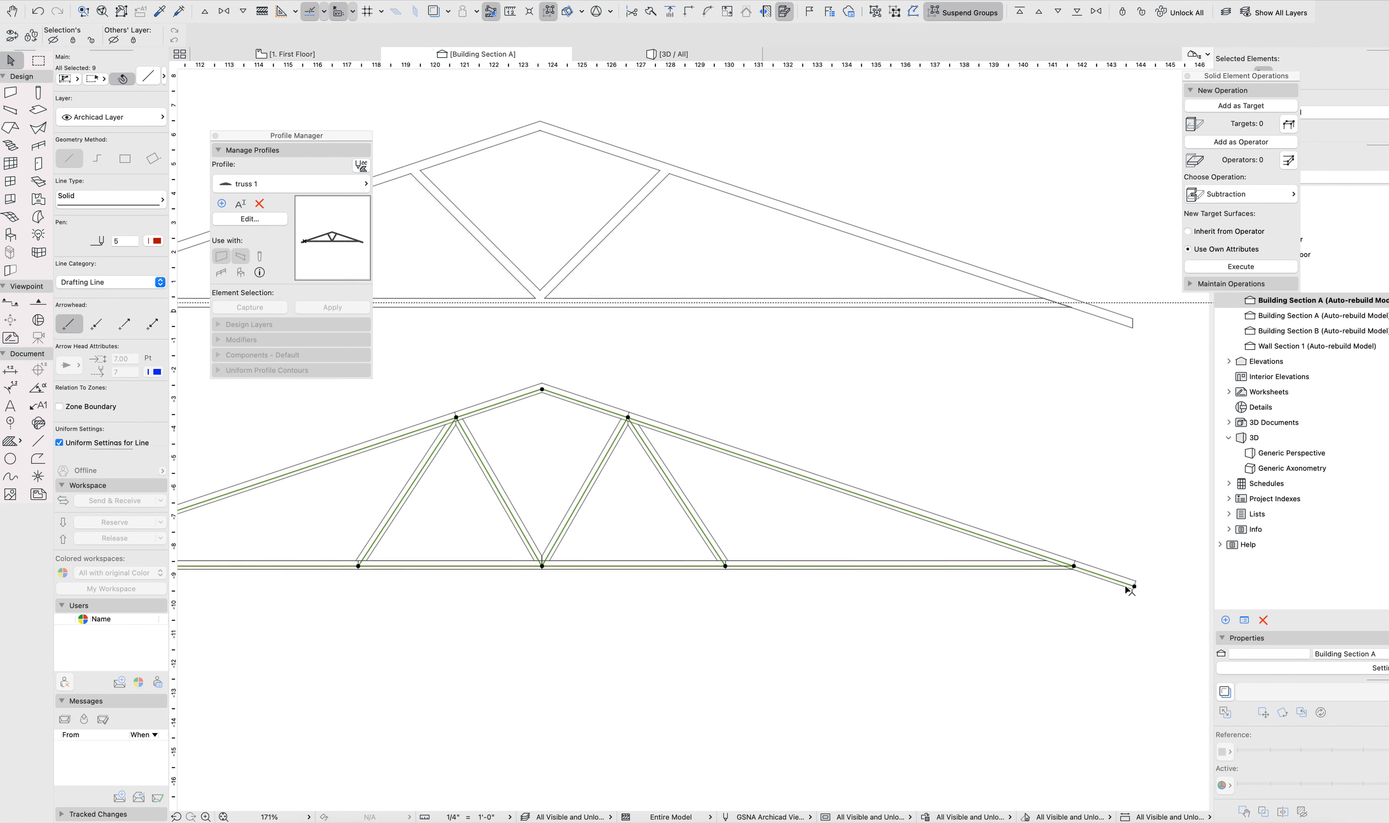
Move the red truss lines back down, clear below Truss 1's bottom chord, and deselect them.
{"action": "key", "text": "super+d"}
{"action": "left_click", "coordinate": [1047, 596]}
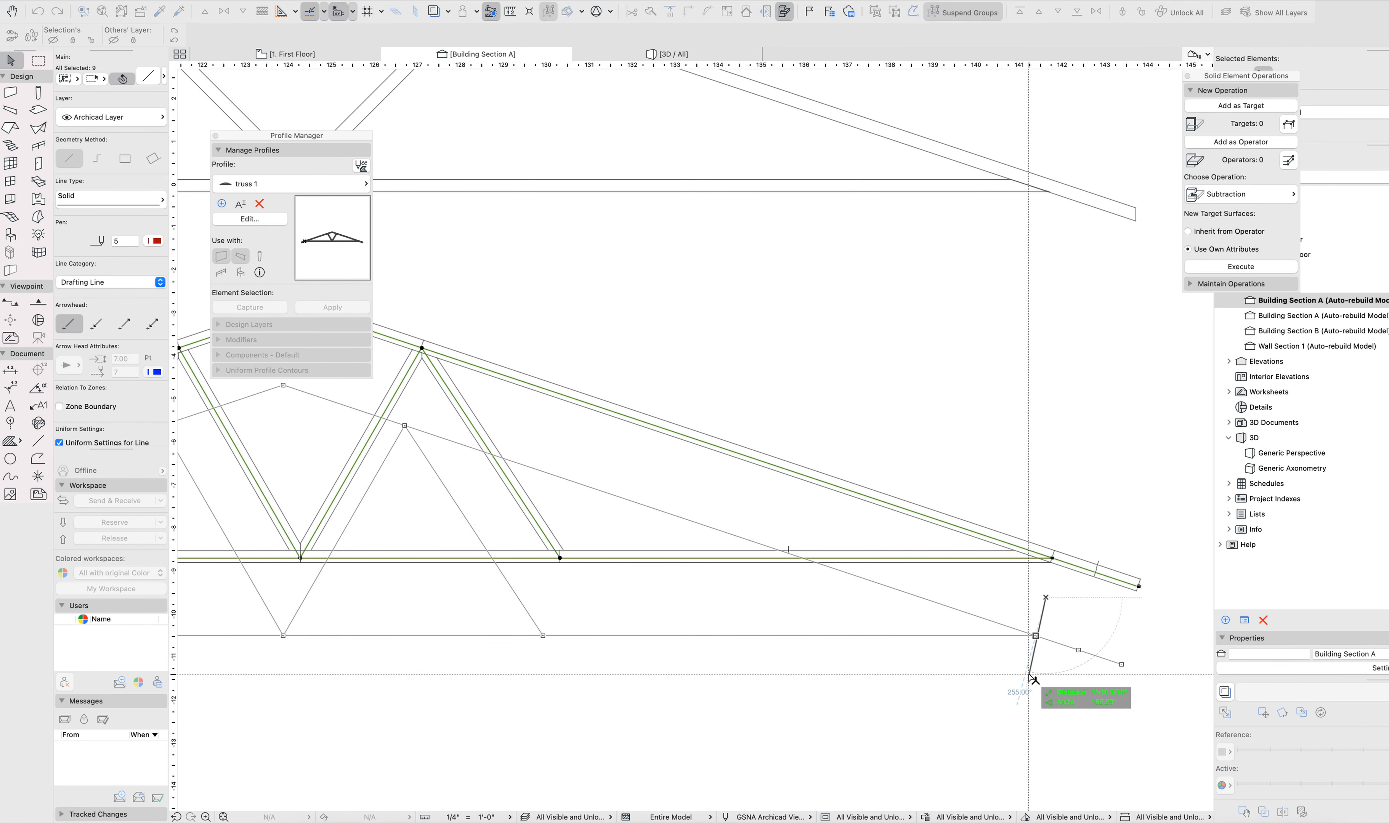
{"action": "left_click", "coordinate": [1030, 674]}
{"action": "key", "text": "Escape"}
Try to move the right overhang line of the red truss geometry by 2", and undo the move.
{"action": "left_click", "coordinate": [1060, 642]}
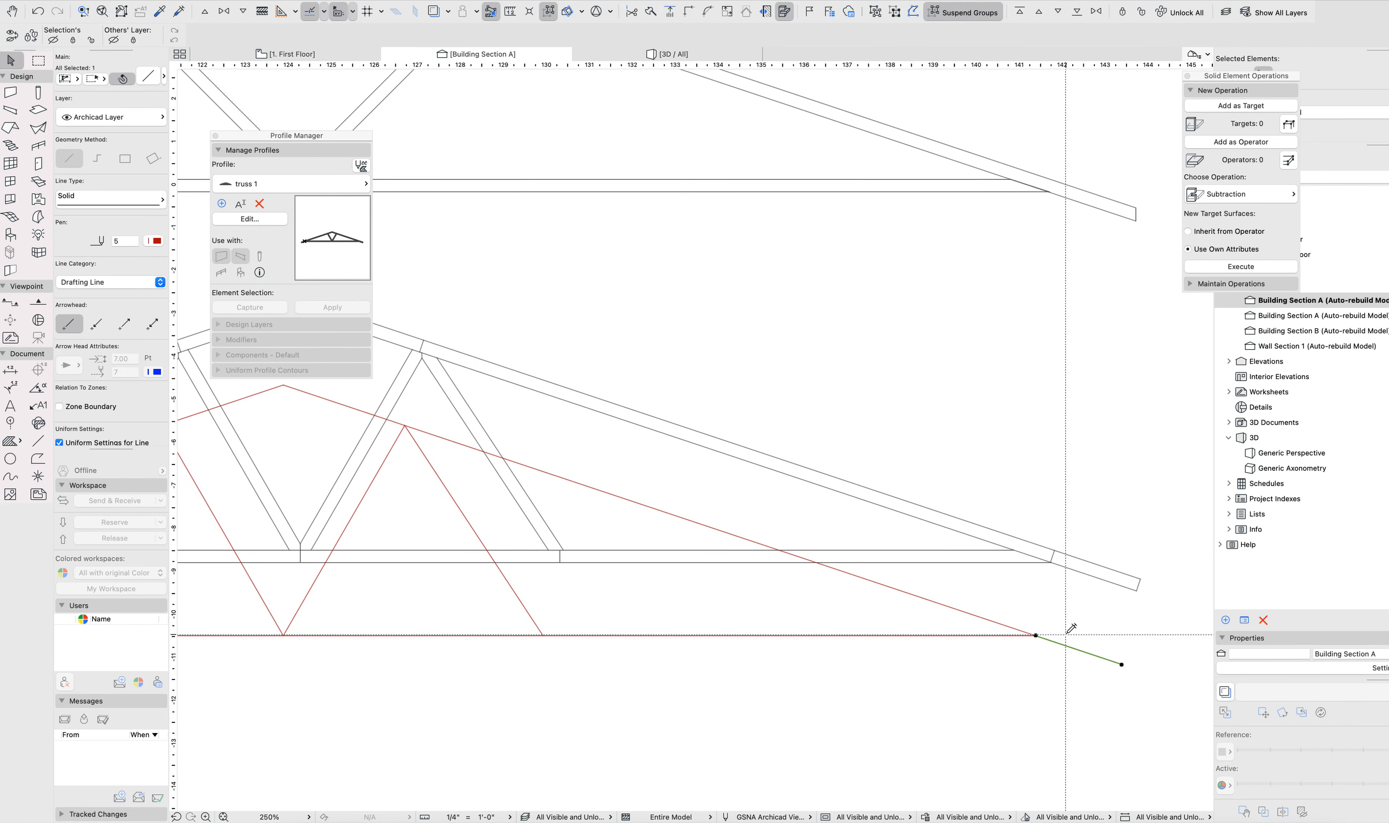
{"action": "key", "text": "Tab"}
{"action": "type", "text": "2\""}
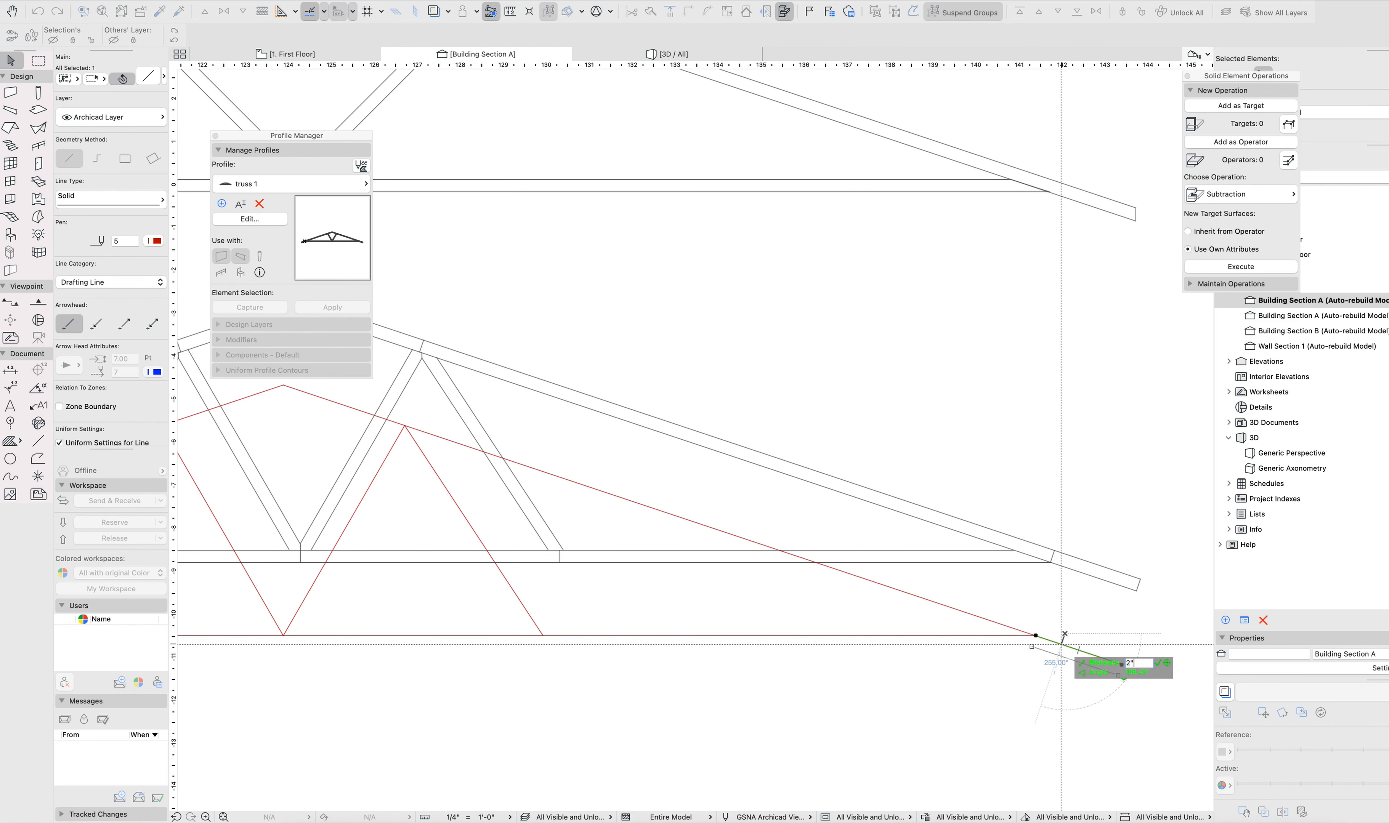
{"action": "key", "text": "Return"}
{"action": "scroll", "coordinate": [1064, 649], "scroll_direction": "down", "scroll_amount": 5}
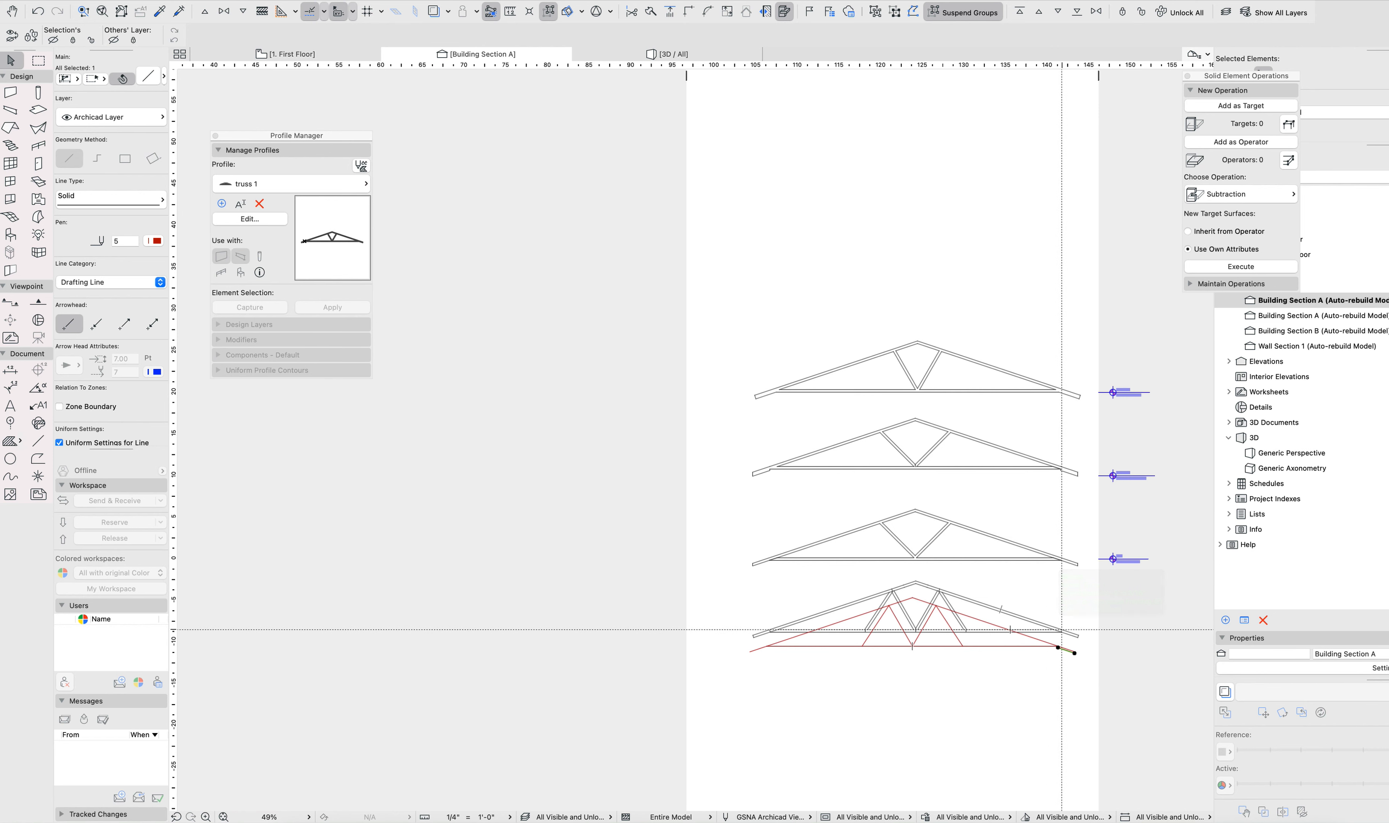
{"action": "scroll", "coordinate": [1050, 630], "scroll_direction": "up", "scroll_amount": 4}
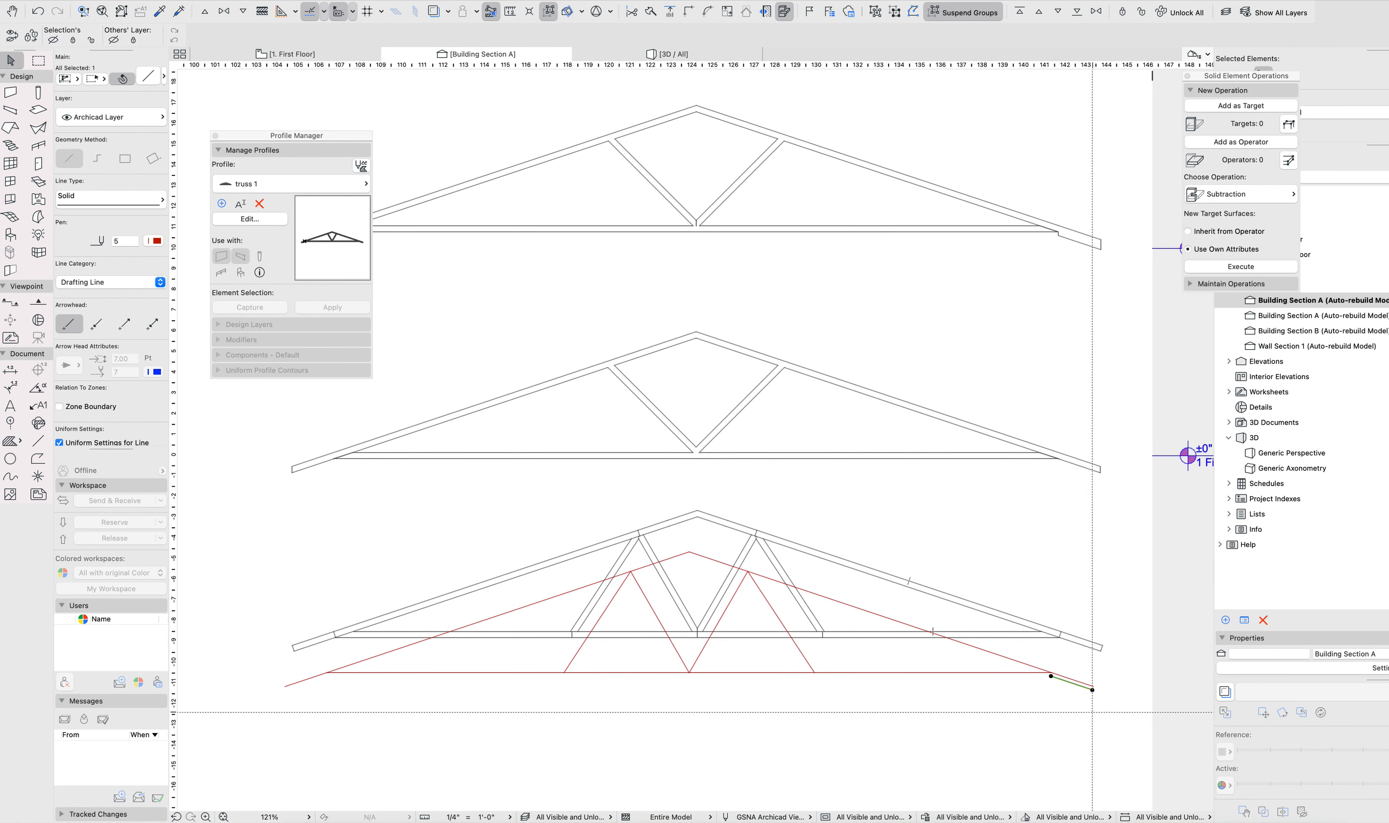
{"action": "key", "text": "super+z"}
{"action": "key", "text": "Escape"}
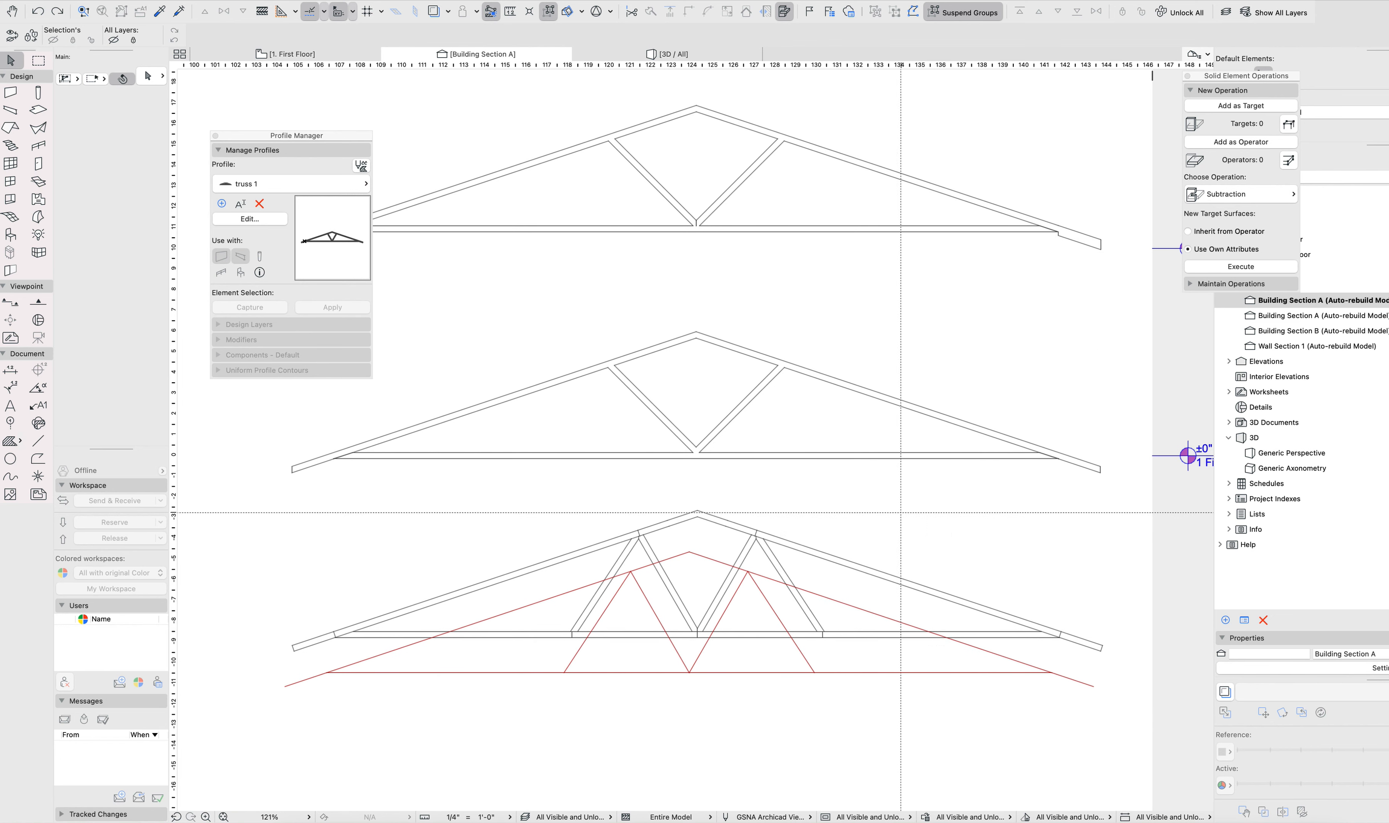
Check the settings of the First Floor truss's collar beam, preview the Rafter 26 object in Roof Construction 26, and cancel.
{"action": "scroll", "coordinate": [901, 512], "scroll_direction": "down", "scroll_amount": 5}
{"action": "left_click", "coordinate": [979, 587]}
{"action": "left_click", "coordinate": [812, 581]}
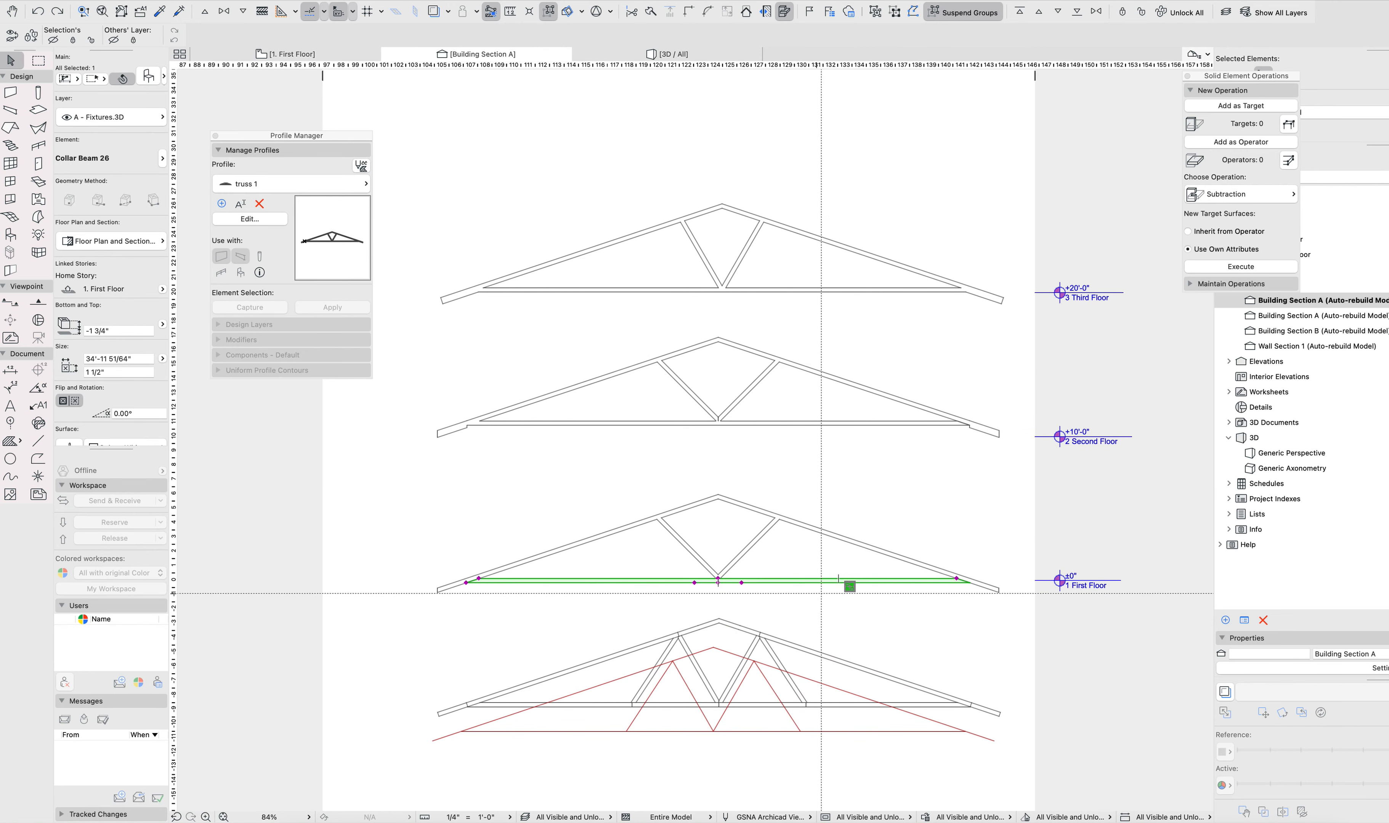
{"action": "double_click", "coordinate": [812, 582]}
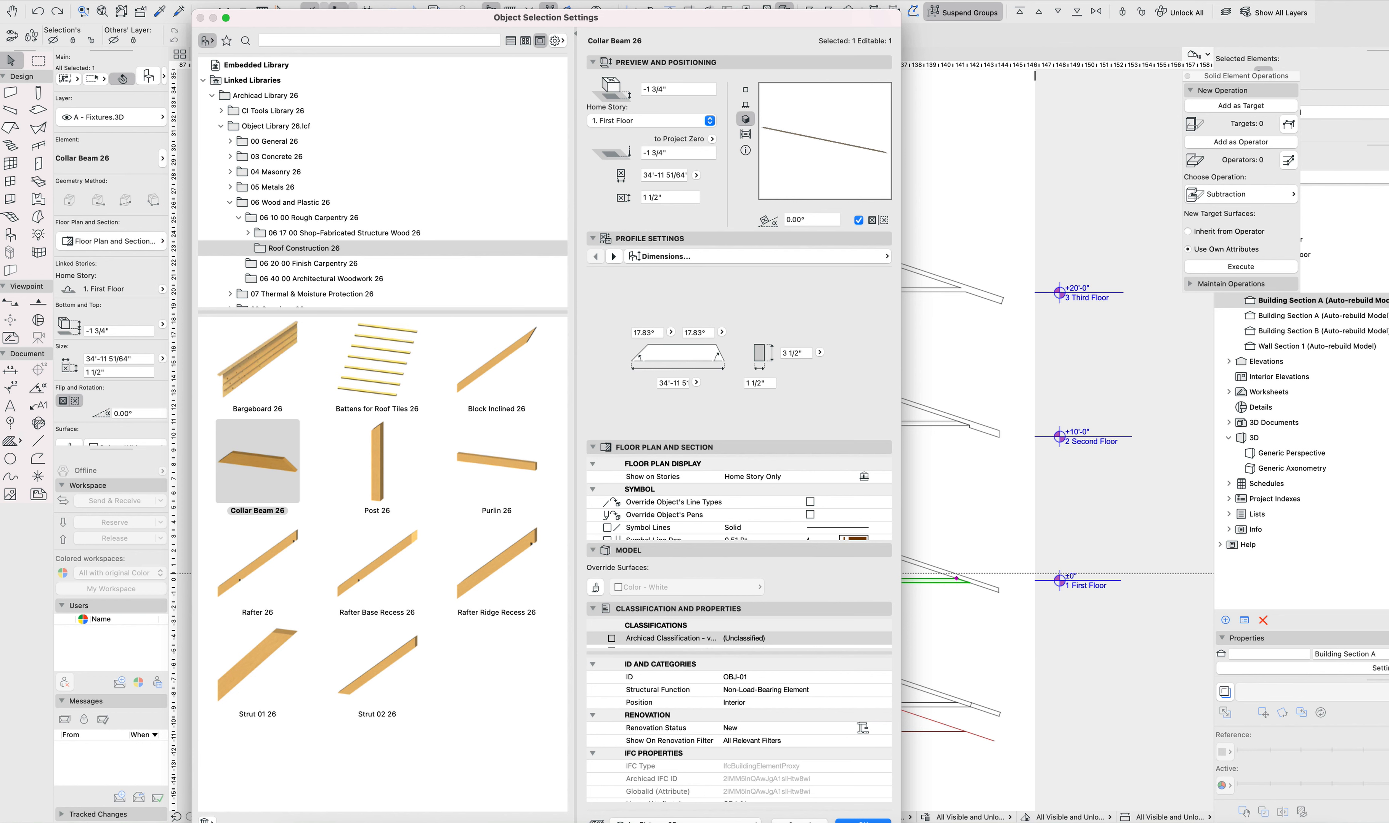
{"action": "left_click", "coordinate": [265, 563]}
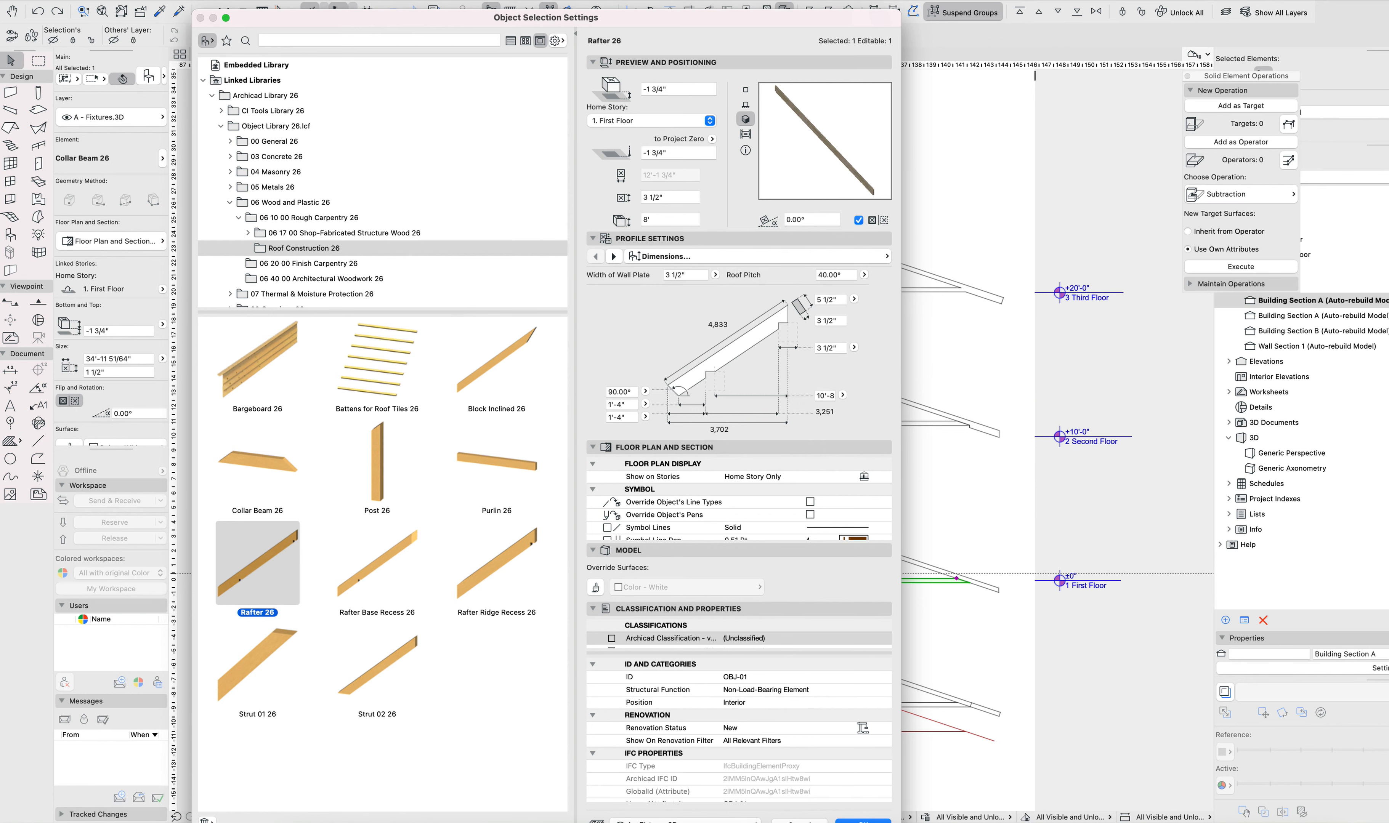
{"action": "key", "text": "Escape"}
{"action": "key", "text": "Escape"}
Examine up close how the First Floor truss's rafters meet at the ridge and join the collar beam at the left heel.
{"action": "scroll", "coordinate": [724, 508], "scroll_direction": "up", "scroll_amount": 8}
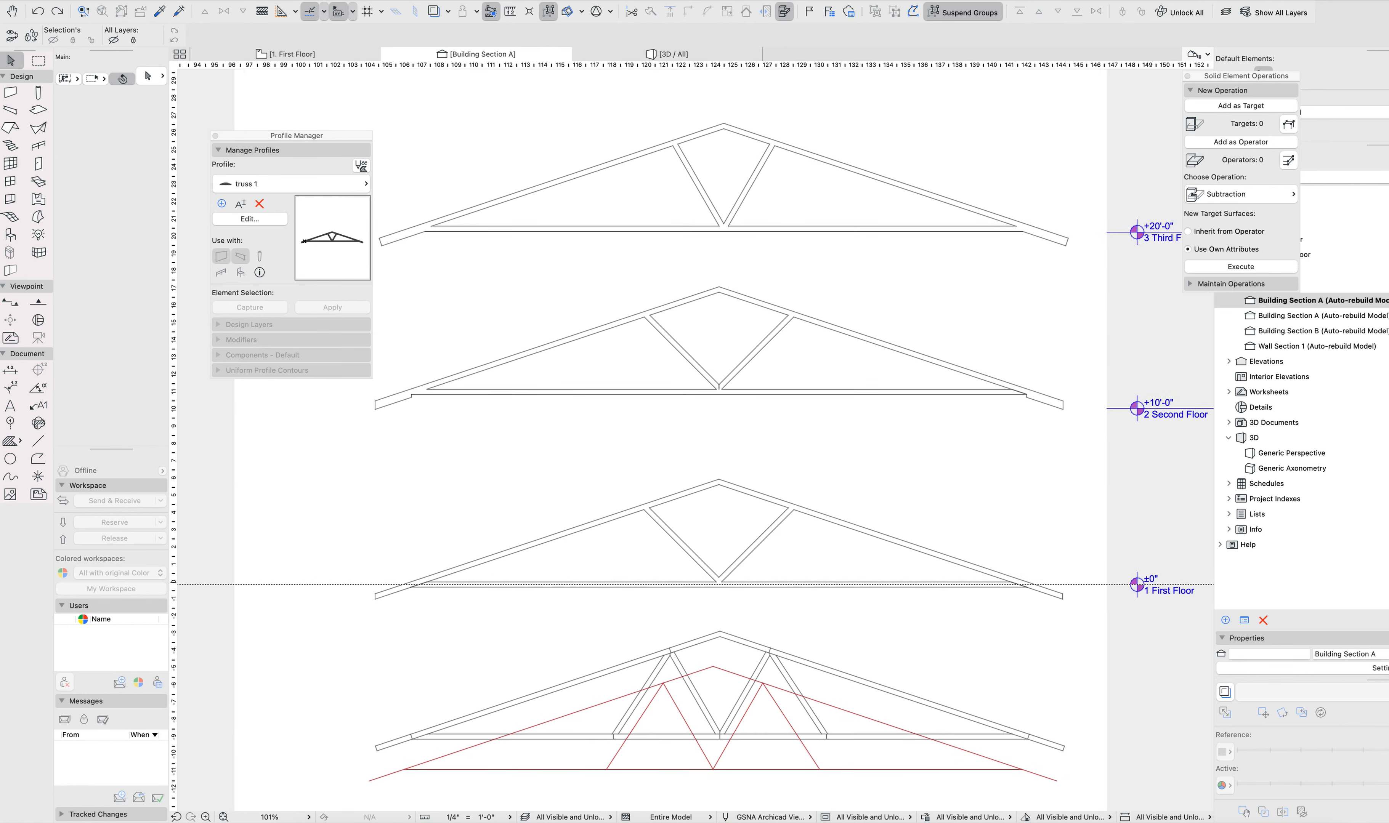
{"action": "left_click", "coordinate": [654, 508]}
{"action": "scroll", "coordinate": [706, 491], "scroll_direction": "up", "scroll_amount": 15}
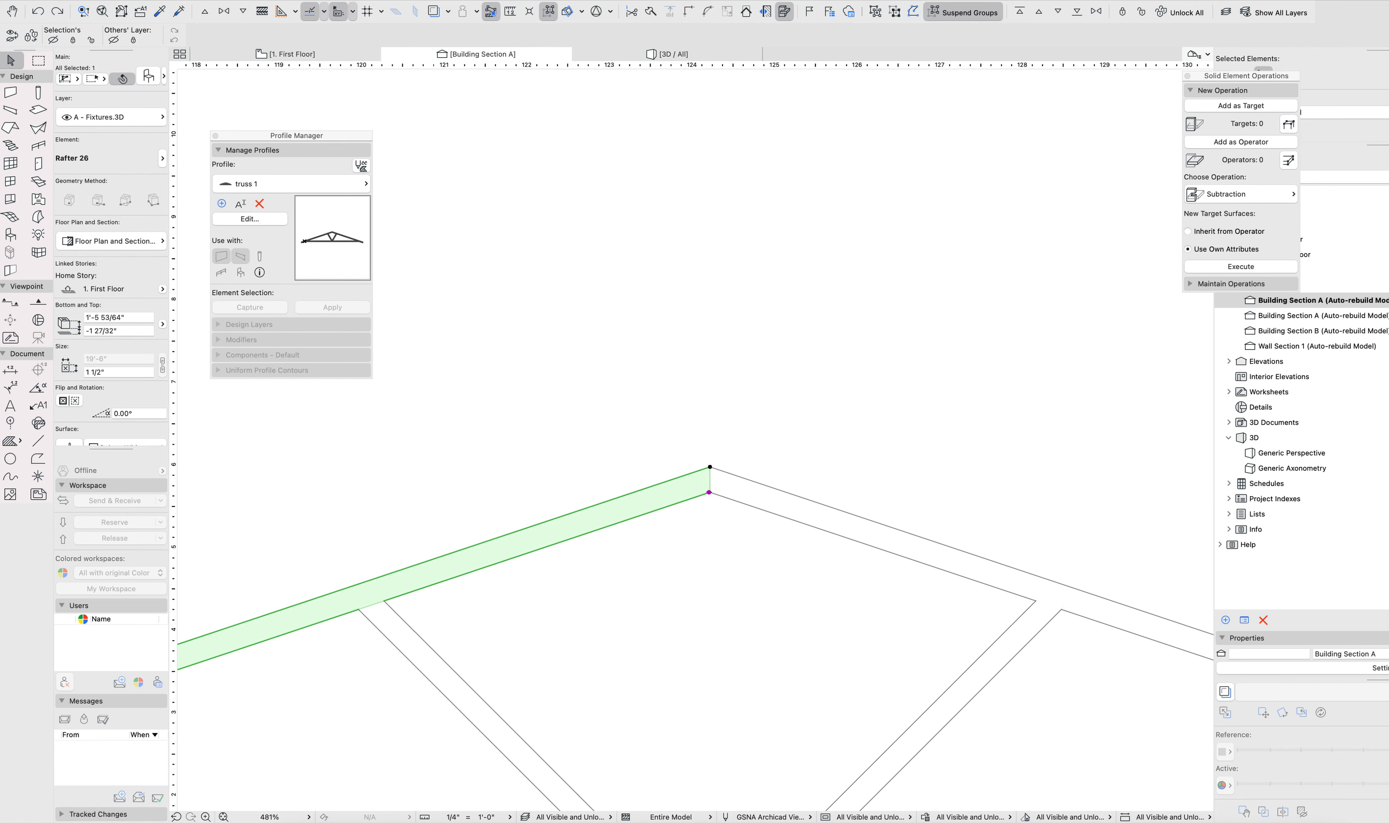
{"action": "scroll", "coordinate": [706, 490], "scroll_direction": "up", "scroll_amount": 1}
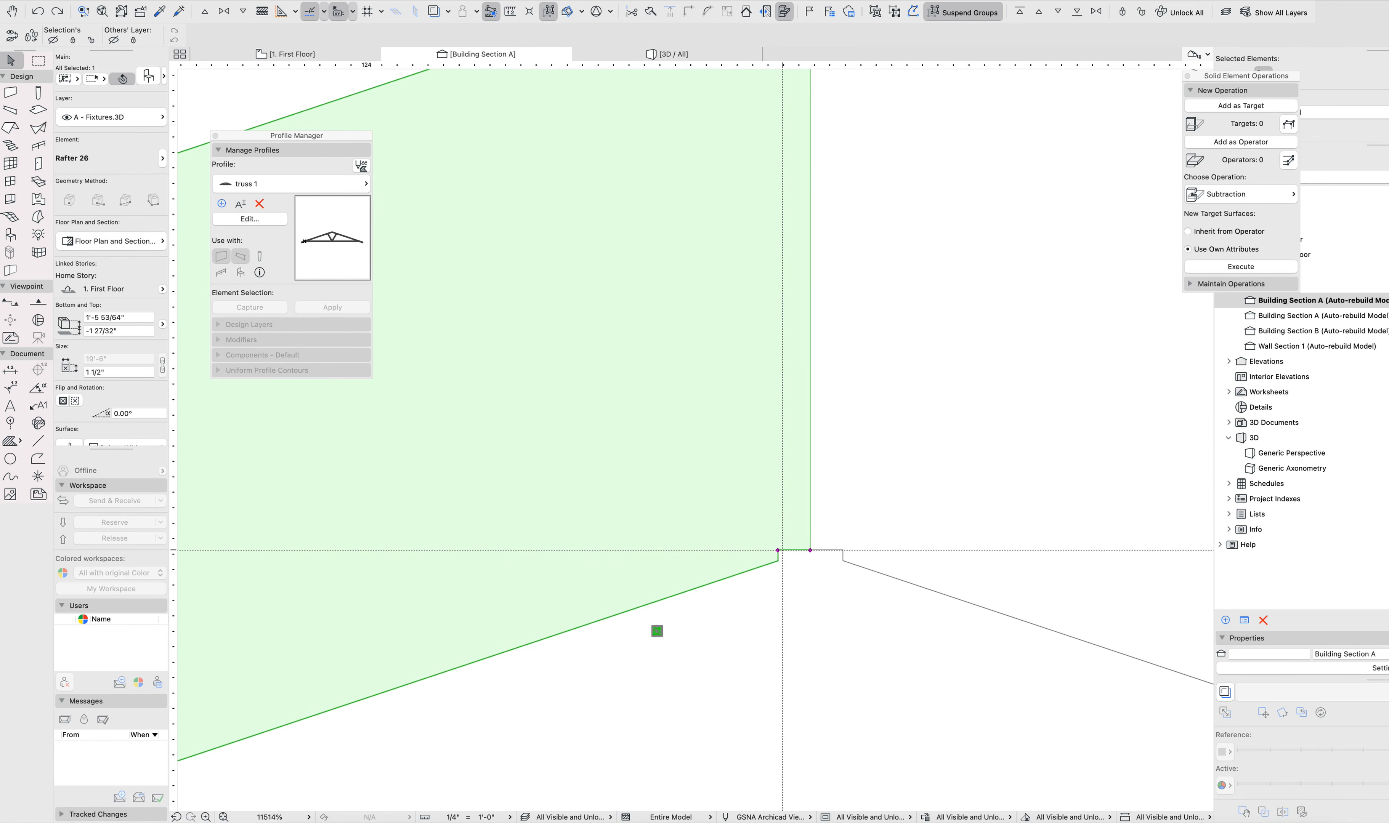
{"action": "scroll", "coordinate": [657, 631], "scroll_direction": "down", "scroll_amount": 12}
{"action": "middle_click_drag", "start_coordinate": [336, 737], "coordinate": [981, 515]}
{"action": "scroll", "coordinate": [467, 572], "scroll_direction": "up", "scroll_amount": 3}
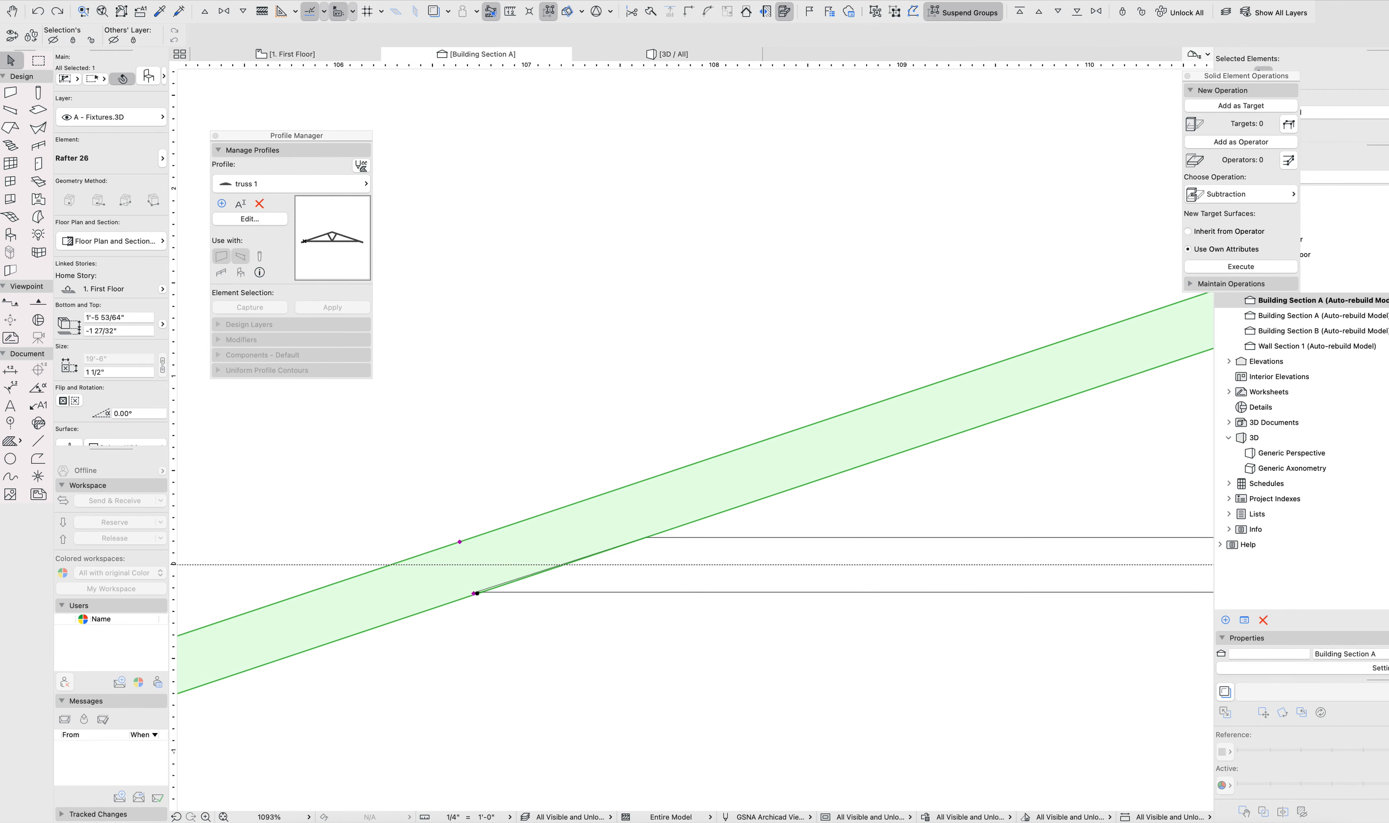
{"action": "scroll", "coordinate": [476, 593], "scroll_direction": "up", "scroll_amount": 4}
{"action": "left_click", "coordinate": [527, 610]}
{"action": "scroll", "coordinate": [634, 561], "scroll_direction": "down", "scroll_amount": 9}
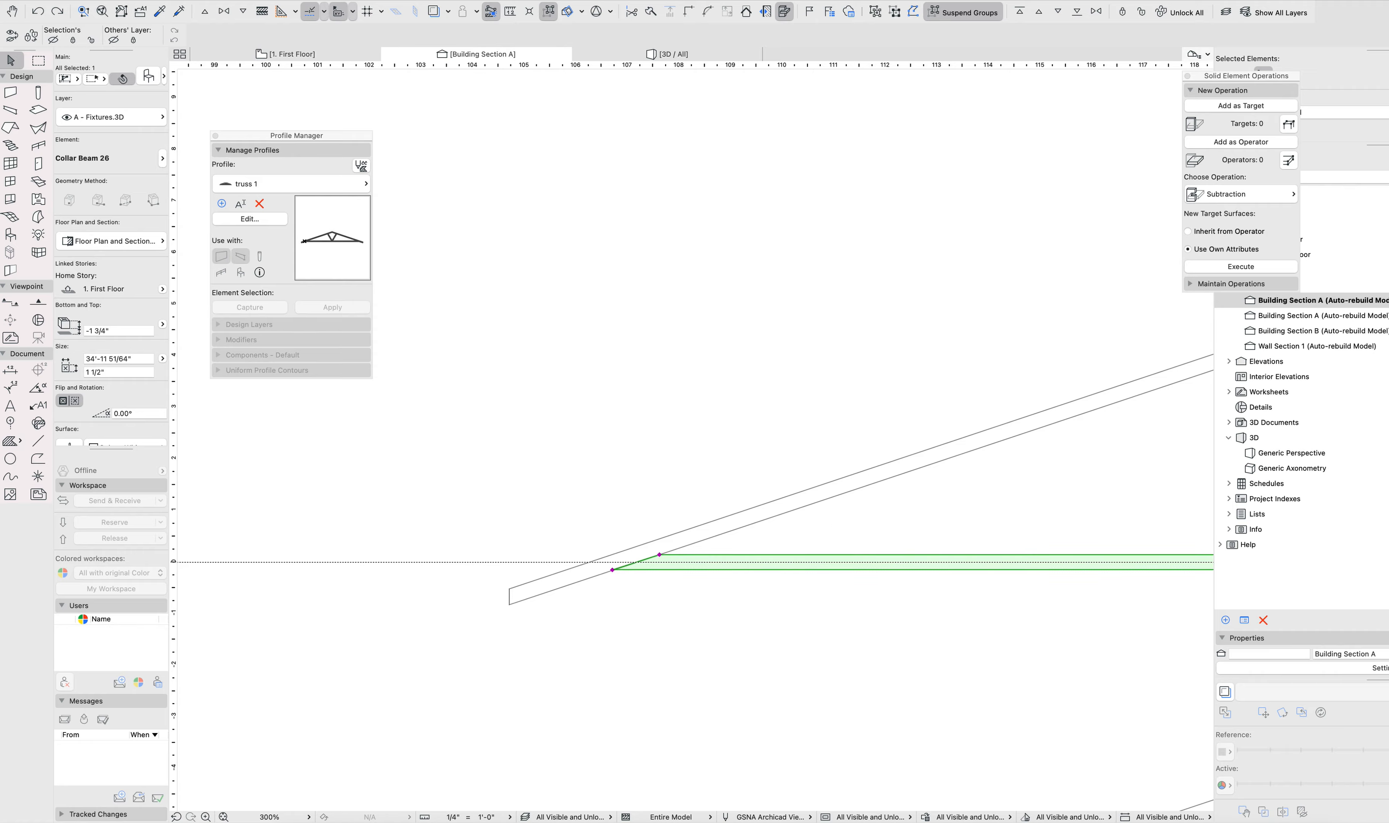
{"action": "middle_click_drag", "start_coordinate": [1122, 570], "coordinate": [505, 539]}
{"action": "key", "text": "Escape"}
{"action": "scroll", "coordinate": [608, 481], "scroll_direction": "down", "scroll_amount": 5}
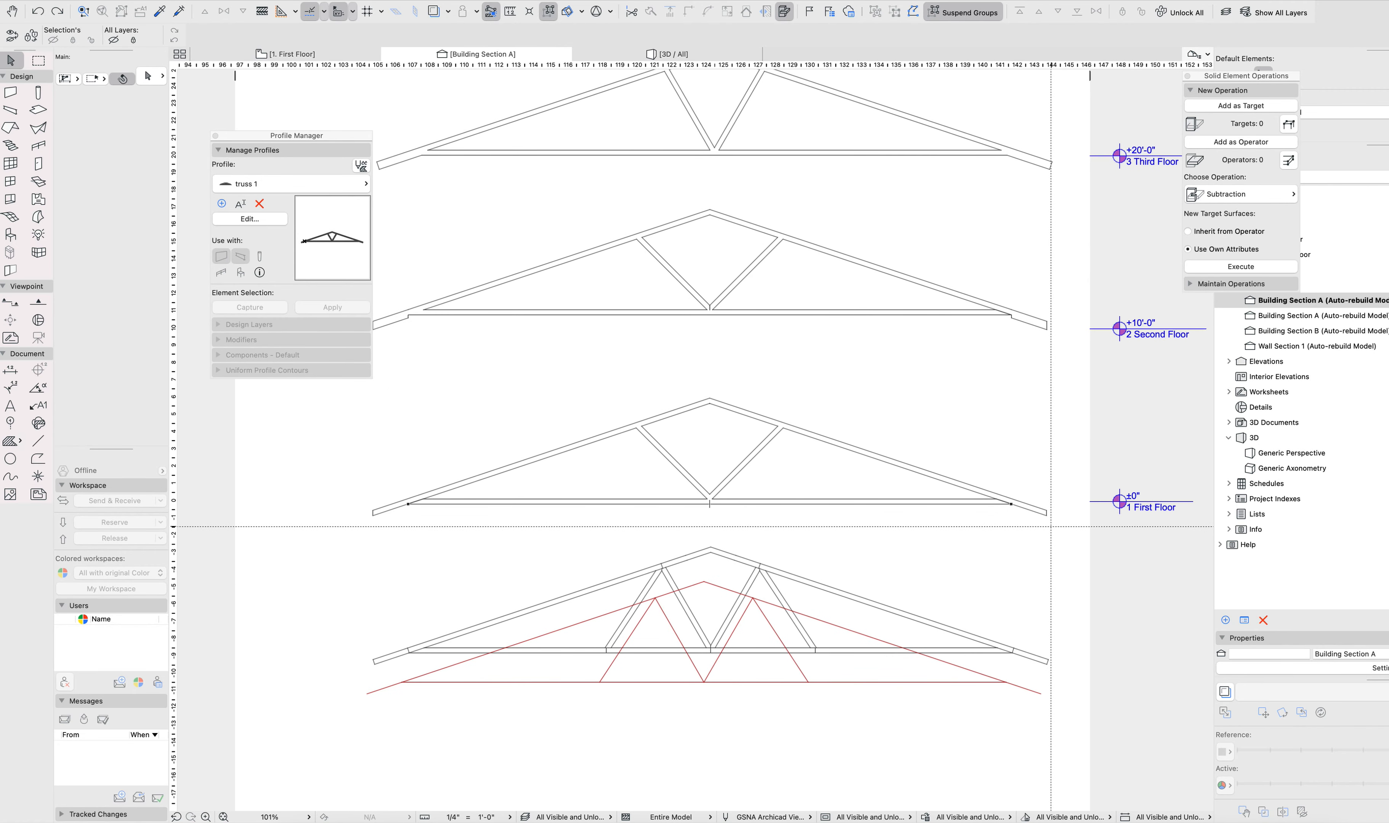
Highlight all the separate objects that make up the First Floor truss, and clear the selection.
{"action": "left_click", "coordinate": [1050, 540]}
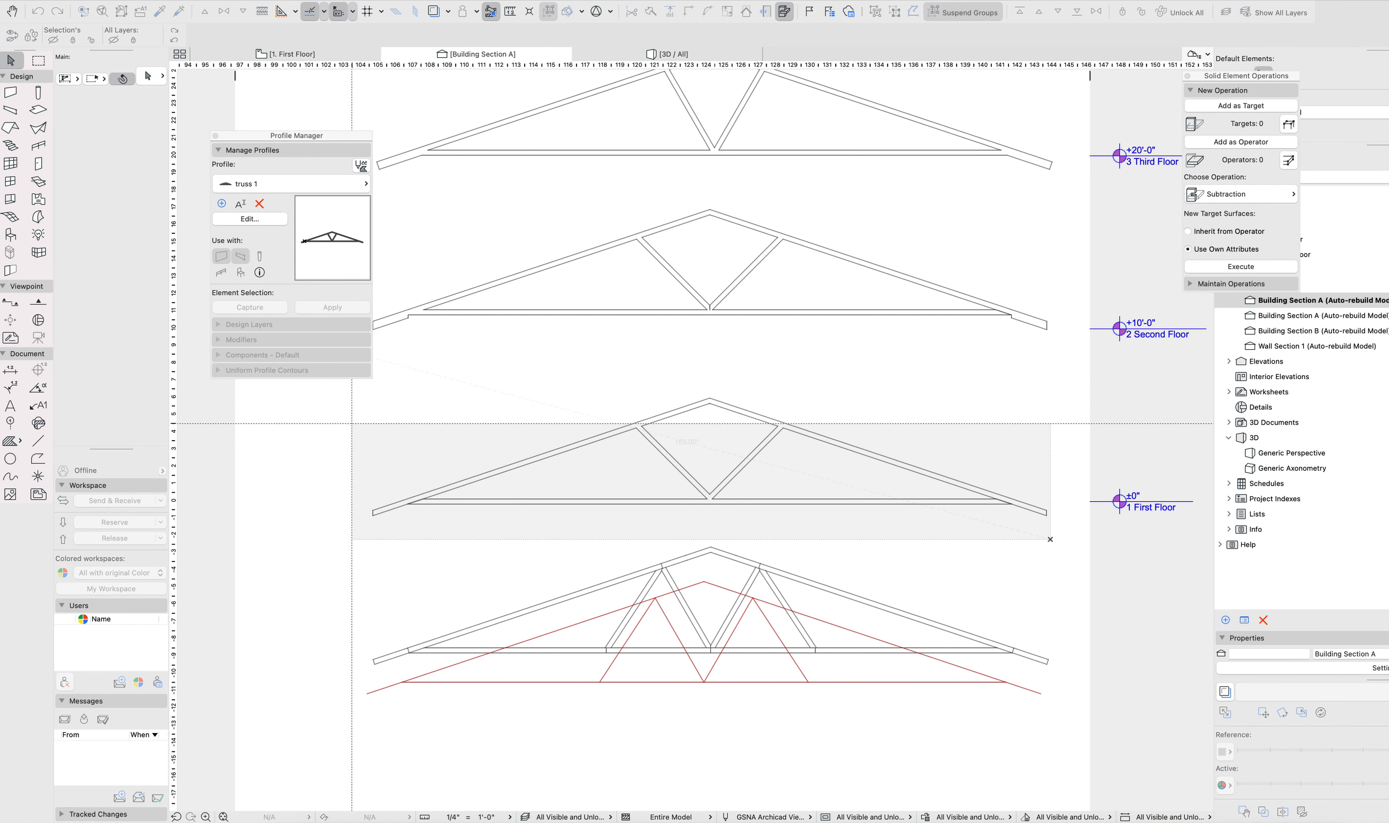
{"action": "left_click", "coordinate": [353, 379]}
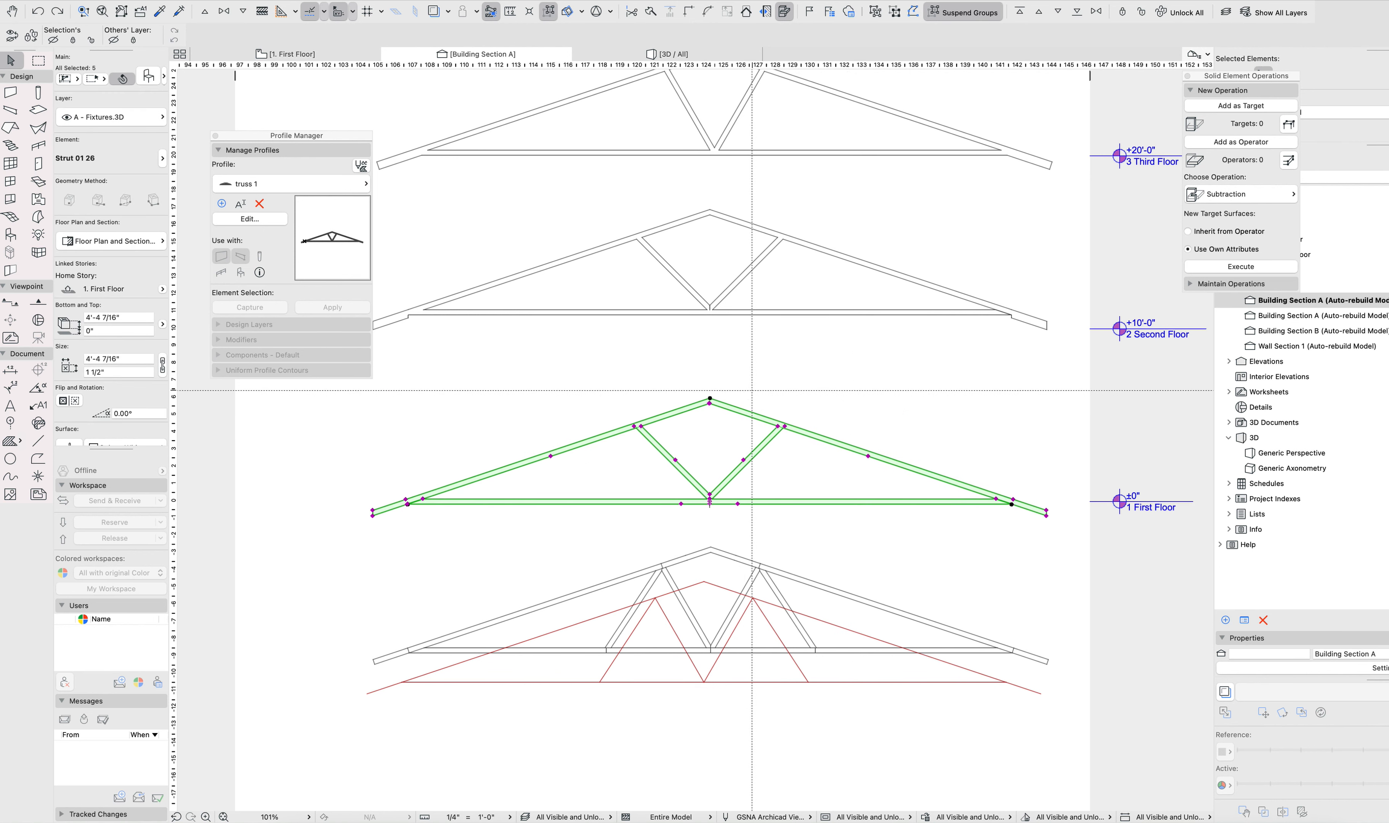
{"action": "middle_click_drag", "start_coordinate": [750, 501], "coordinate": [738, 530]}
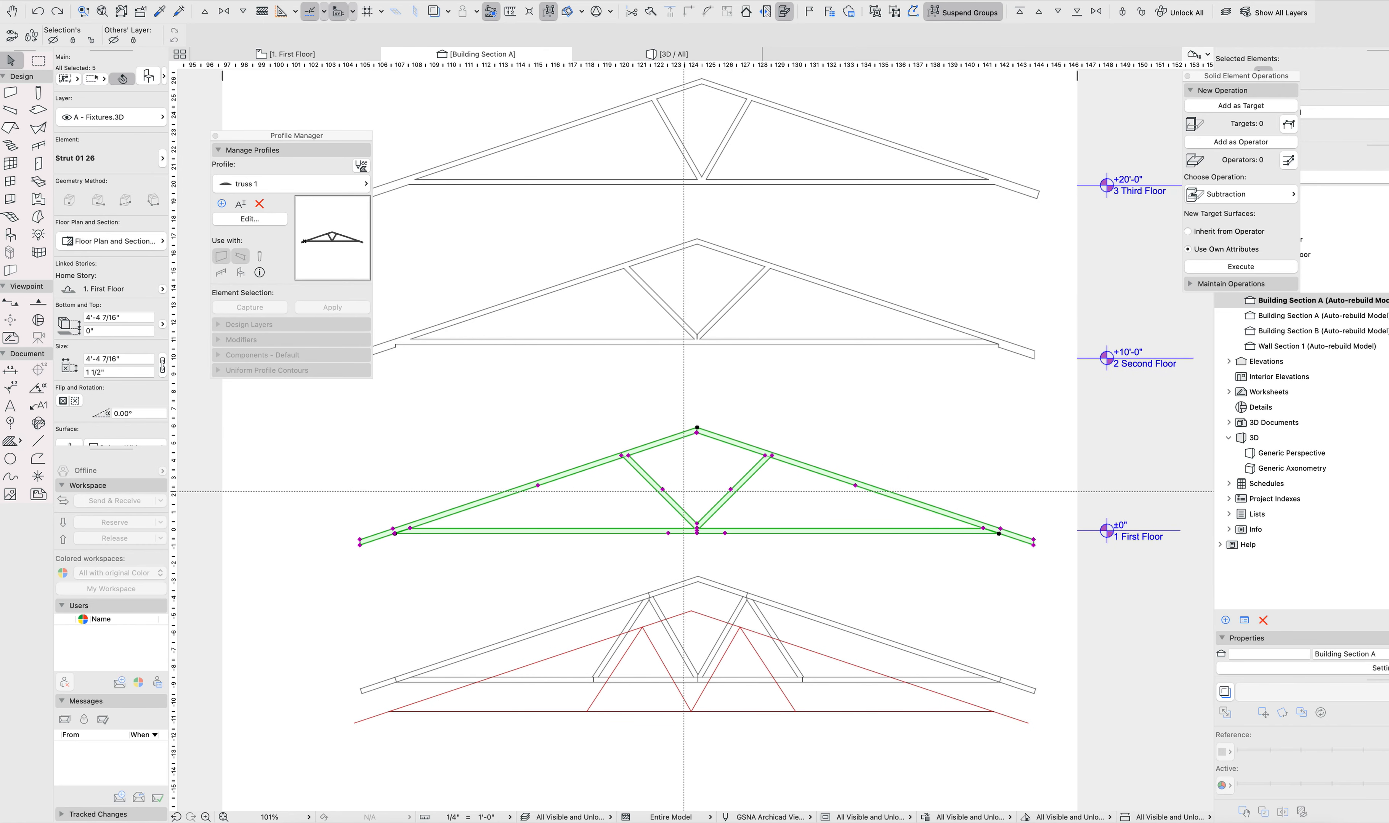
{"action": "key", "text": "Escape"}
Inspect the First Floor truss's left rafter on its own, and deselect it.
{"action": "left_click", "coordinate": [675, 439]}
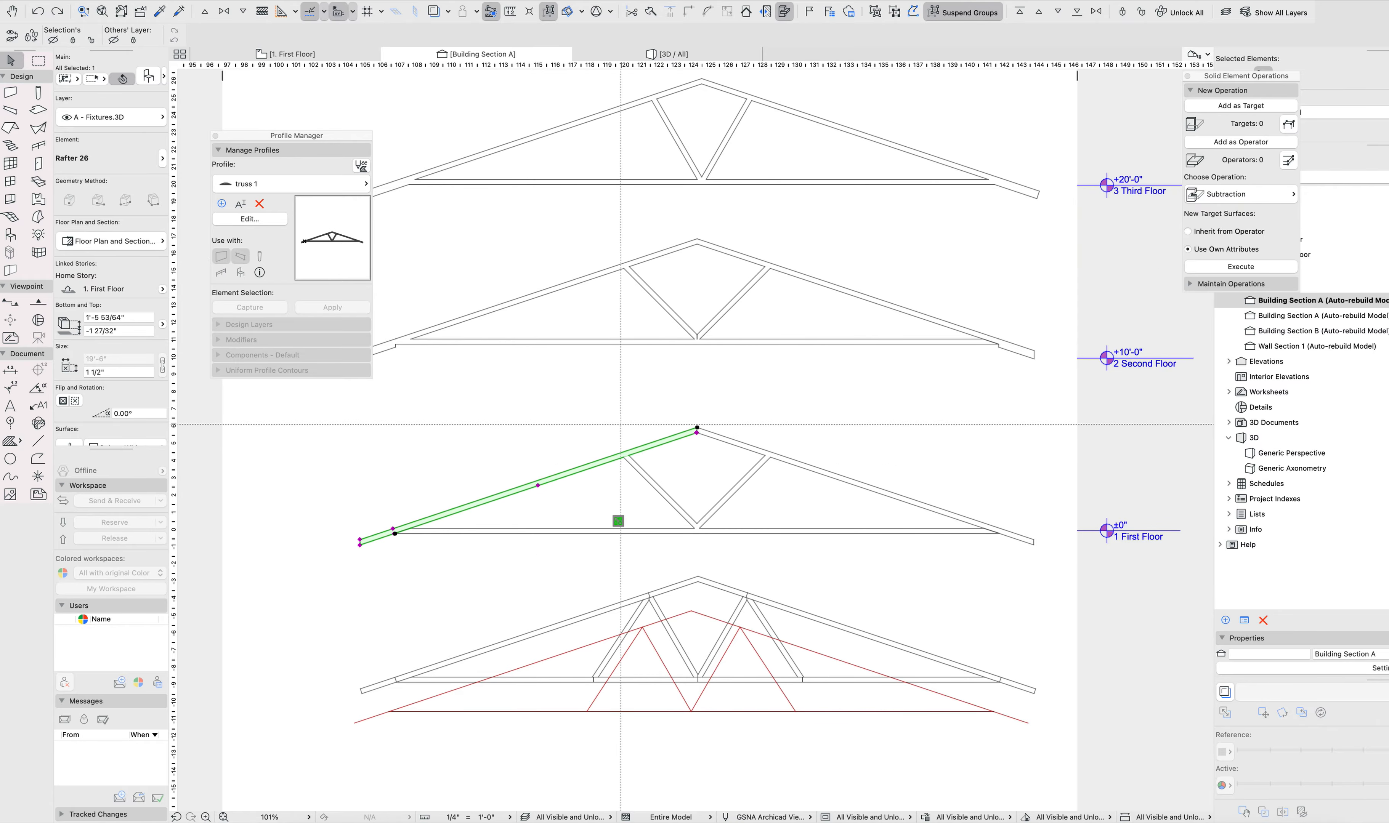
{"action": "key", "text": "ctrl+Up"}
{"action": "key", "text": "ctrl+Up"}
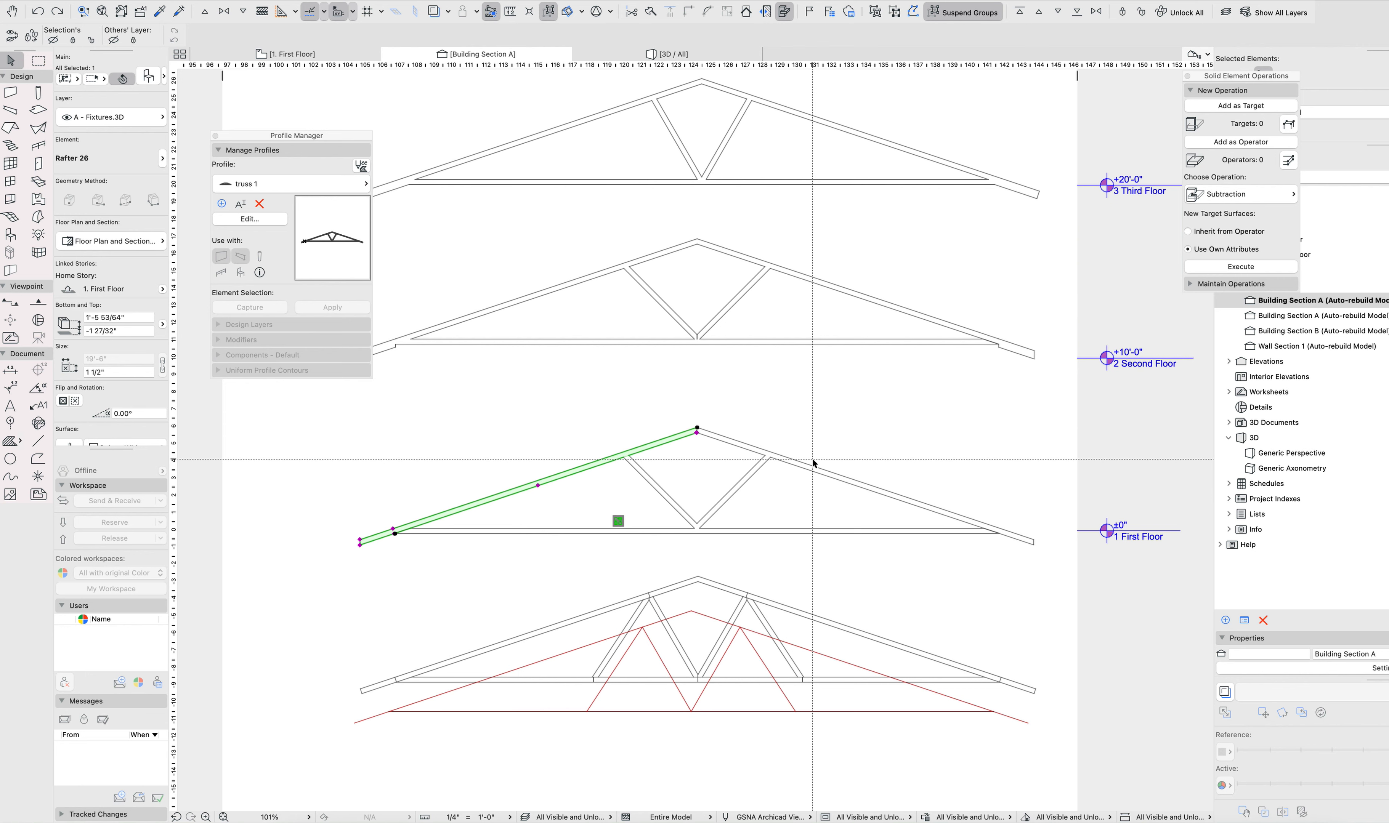
{"action": "key", "text": "Escape"}
Compare the Second Floor truss's right top-chord beam with the First Floor truss's right rafter object by selecting each in turn.
{"action": "middle_click_drag", "start_coordinate": [775, 399], "coordinate": [723, 434]}
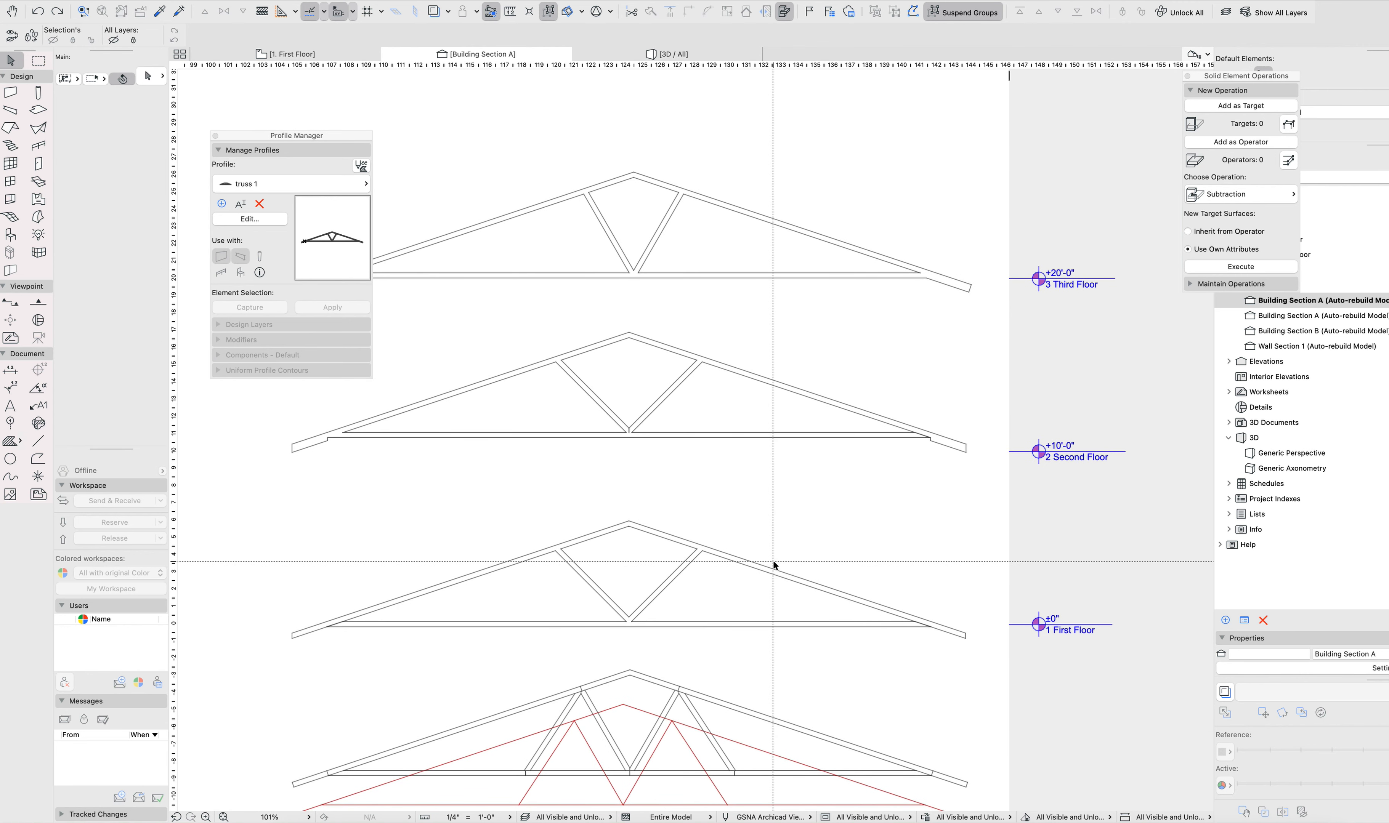
{"action": "left_click", "coordinate": [940, 431]}
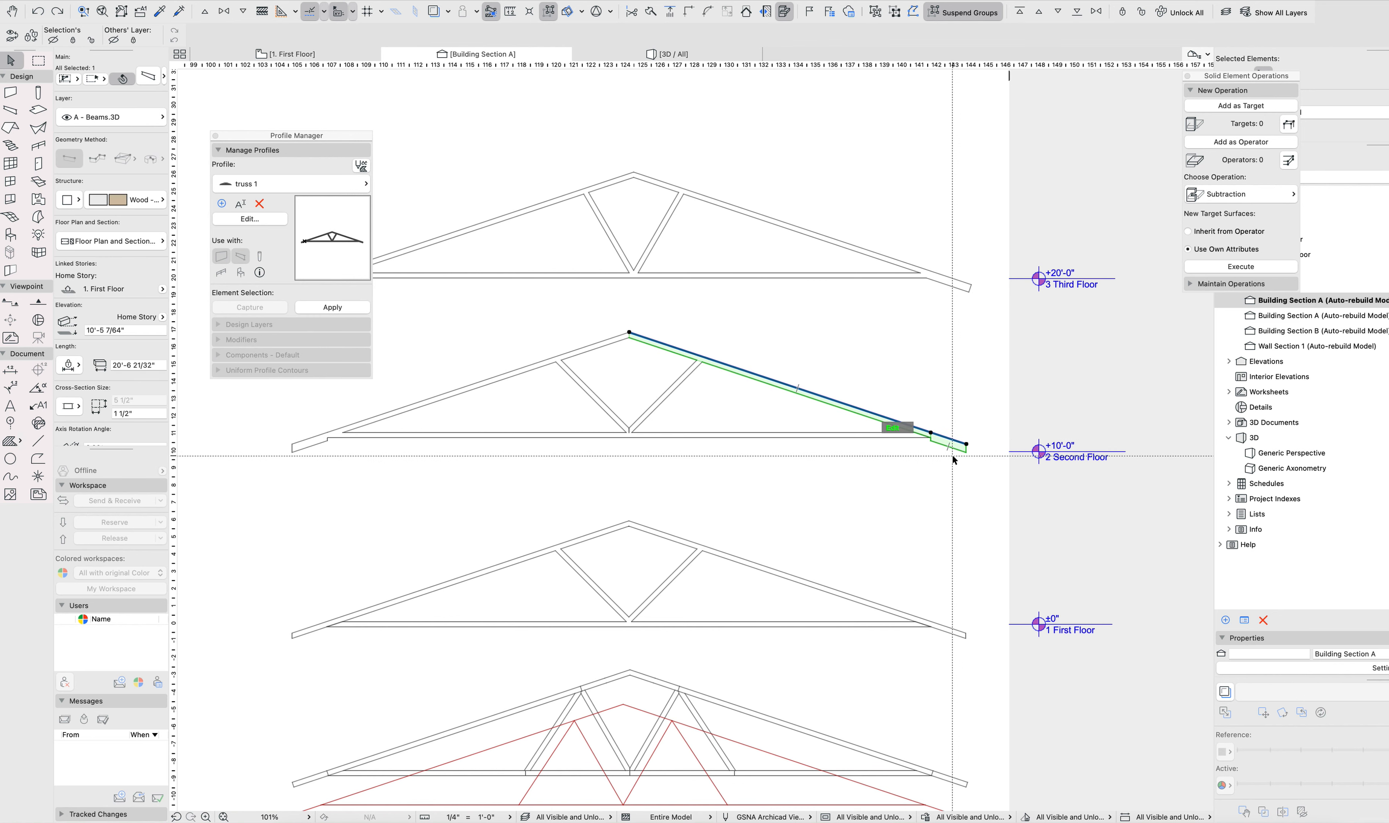
{"action": "left_click", "coordinate": [847, 597]}
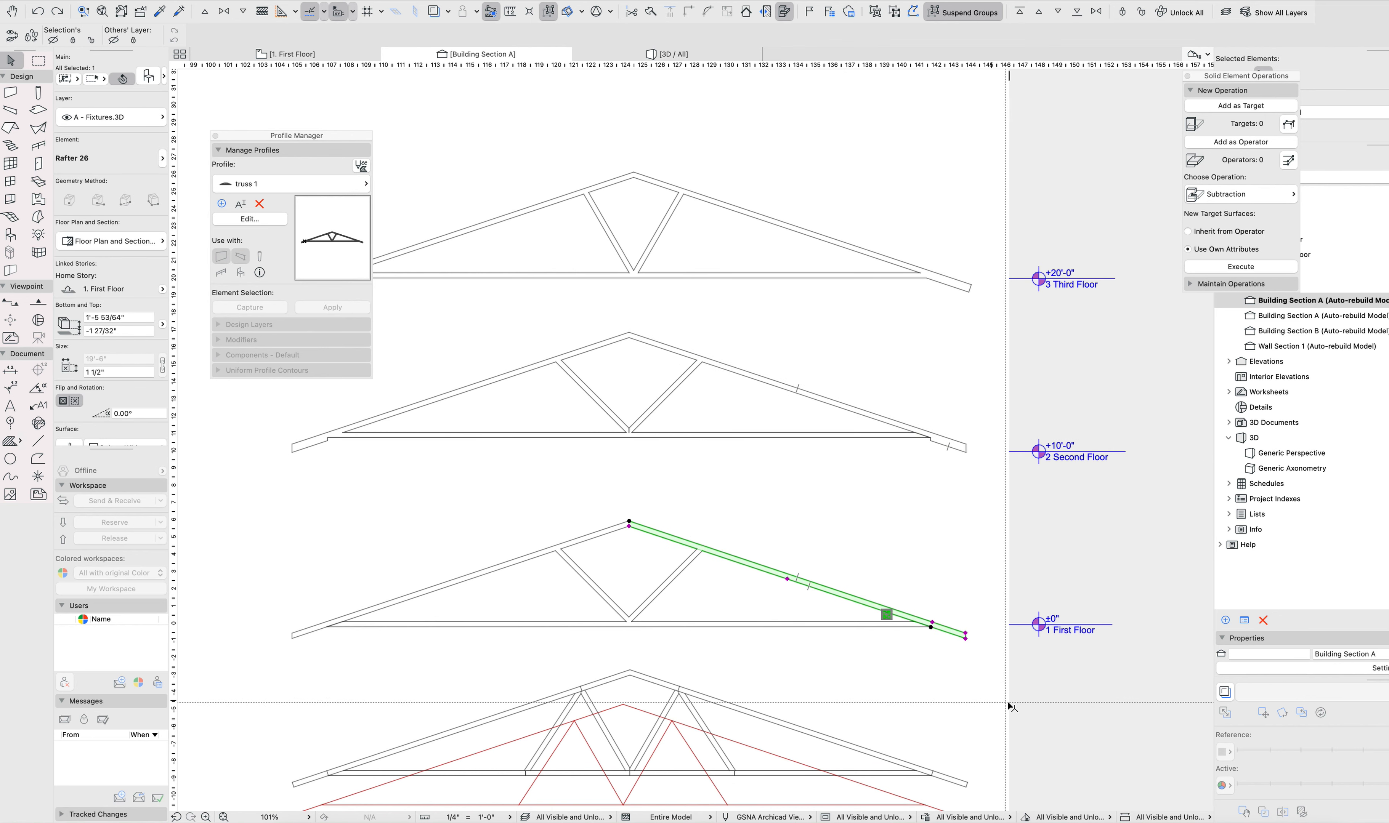
Compare the Second Floor truss's right diagonal and top-chord beams with the single Truss 1 object by selecting each in turn.
{"action": "left_click", "coordinate": [659, 402]}
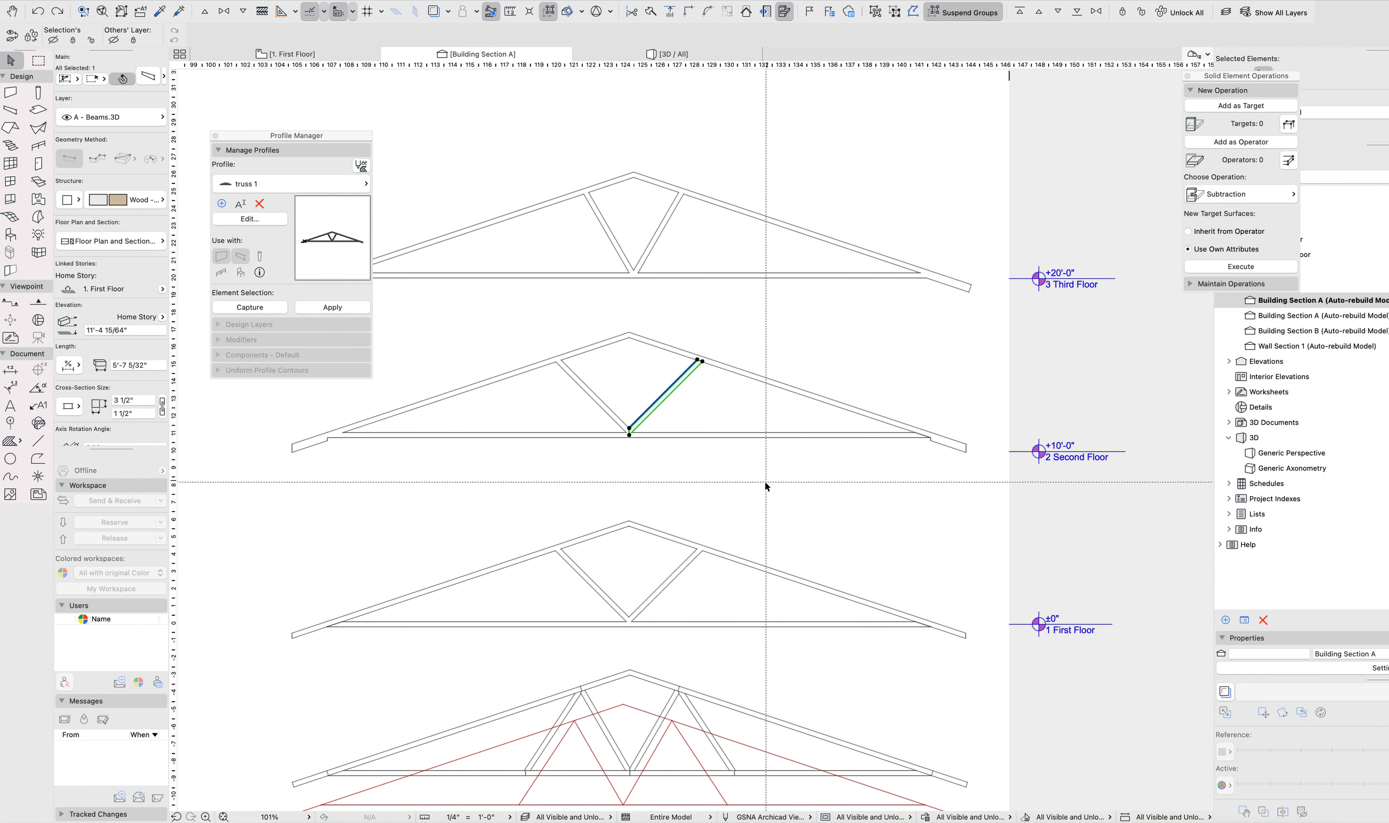
{"action": "middle_click_drag", "start_coordinate": [771, 482], "coordinate": [843, 484]}
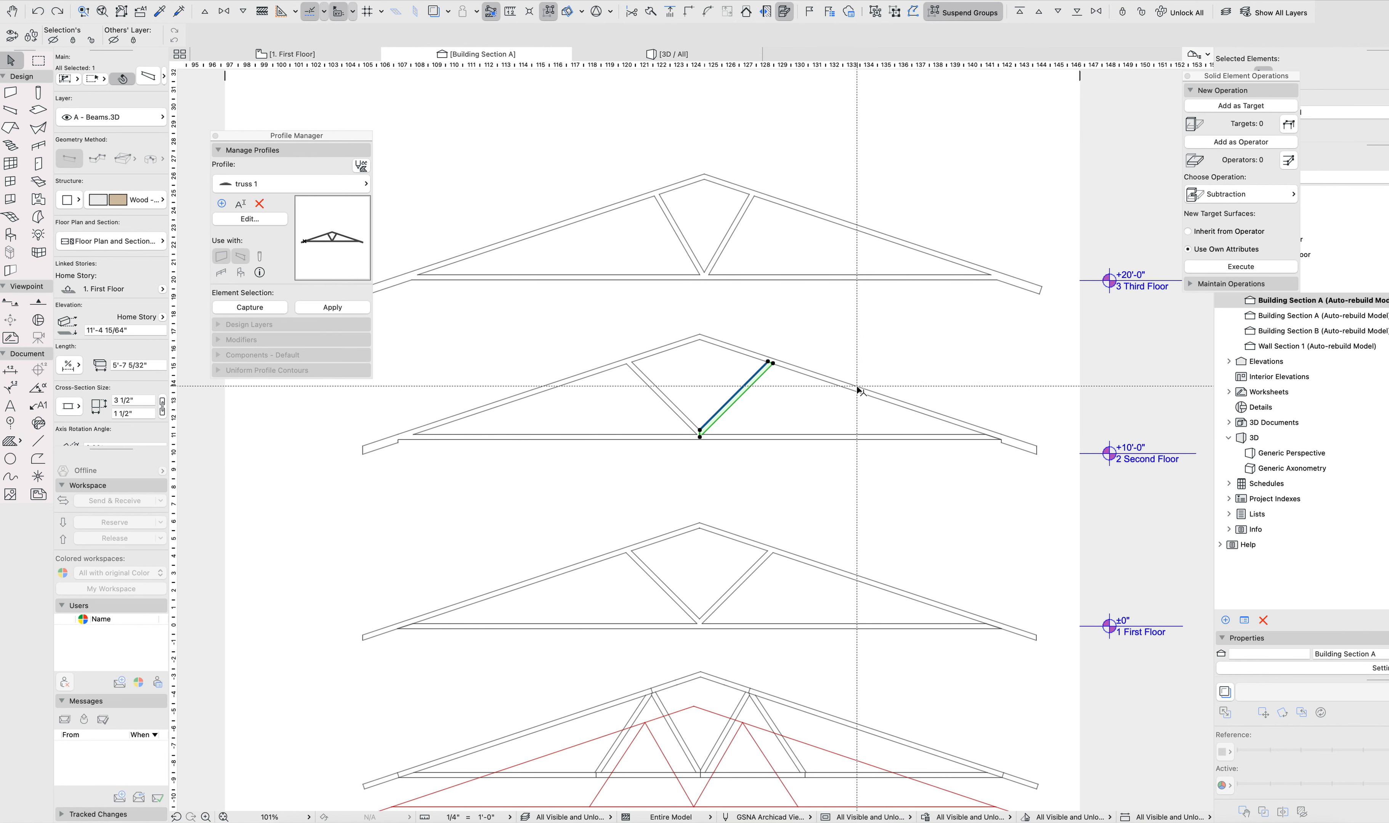
{"action": "left_click", "coordinate": [885, 436]}
{"action": "left_click", "coordinate": [753, 534]}
{"action": "scroll", "coordinate": [753, 533], "scroll_direction": "down", "scroll_amount": 5}
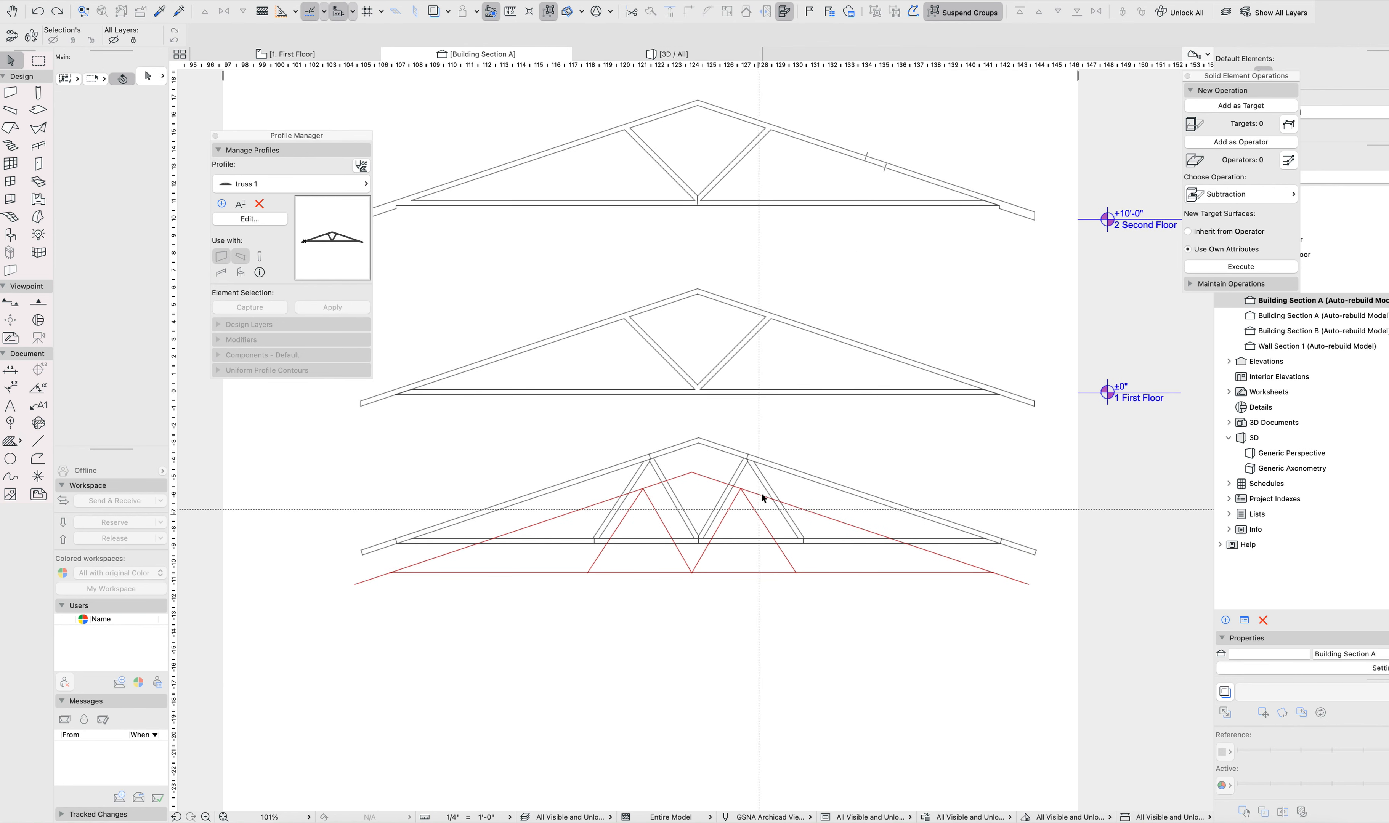
{"action": "left_click", "coordinate": [761, 462]}
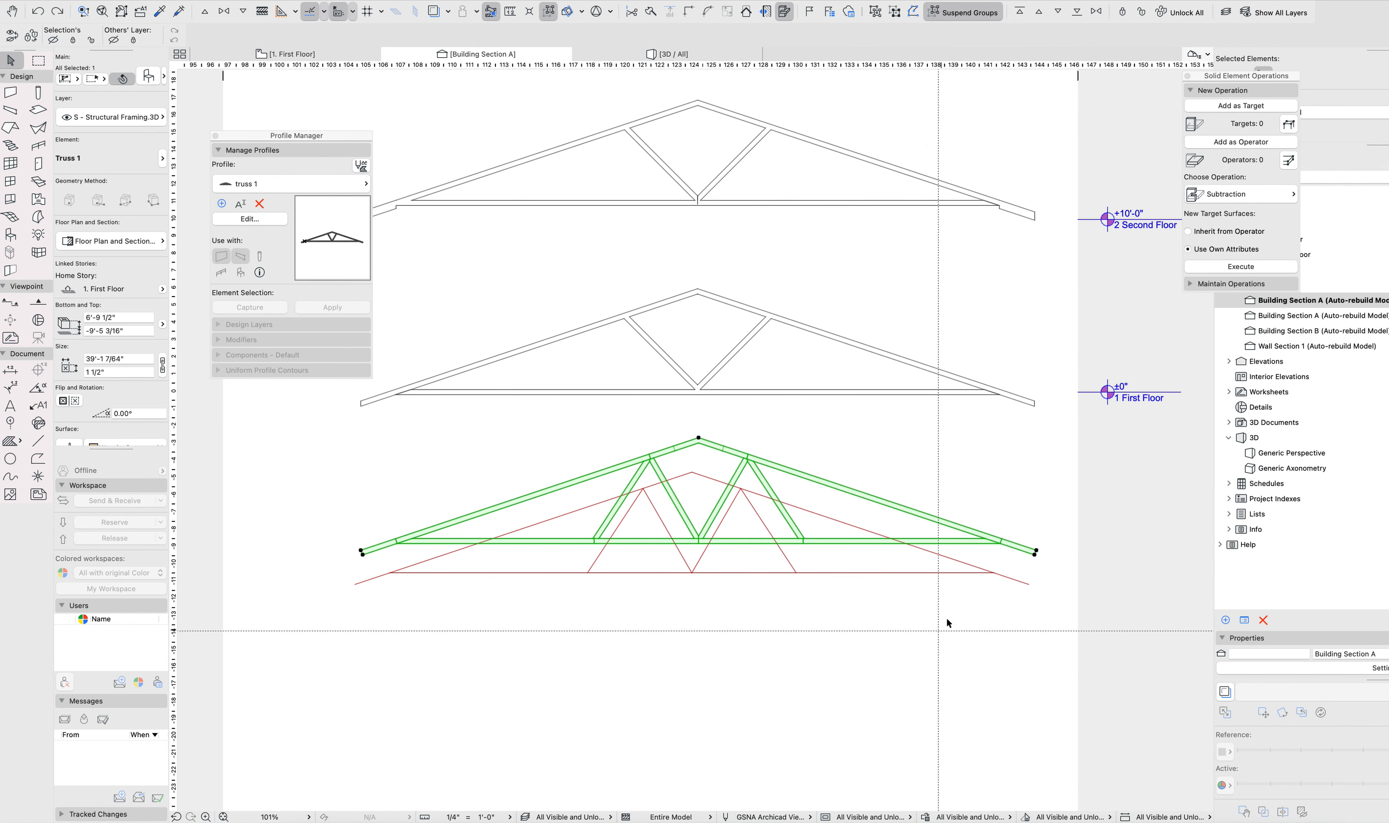
{"action": "scroll", "coordinate": [940, 677], "scroll_direction": "up", "scroll_amount": 6}
{"action": "scroll", "coordinate": [942, 734], "scroll_direction": "up", "scroll_amount": 2}
{"action": "left_click", "coordinate": [747, 479]}
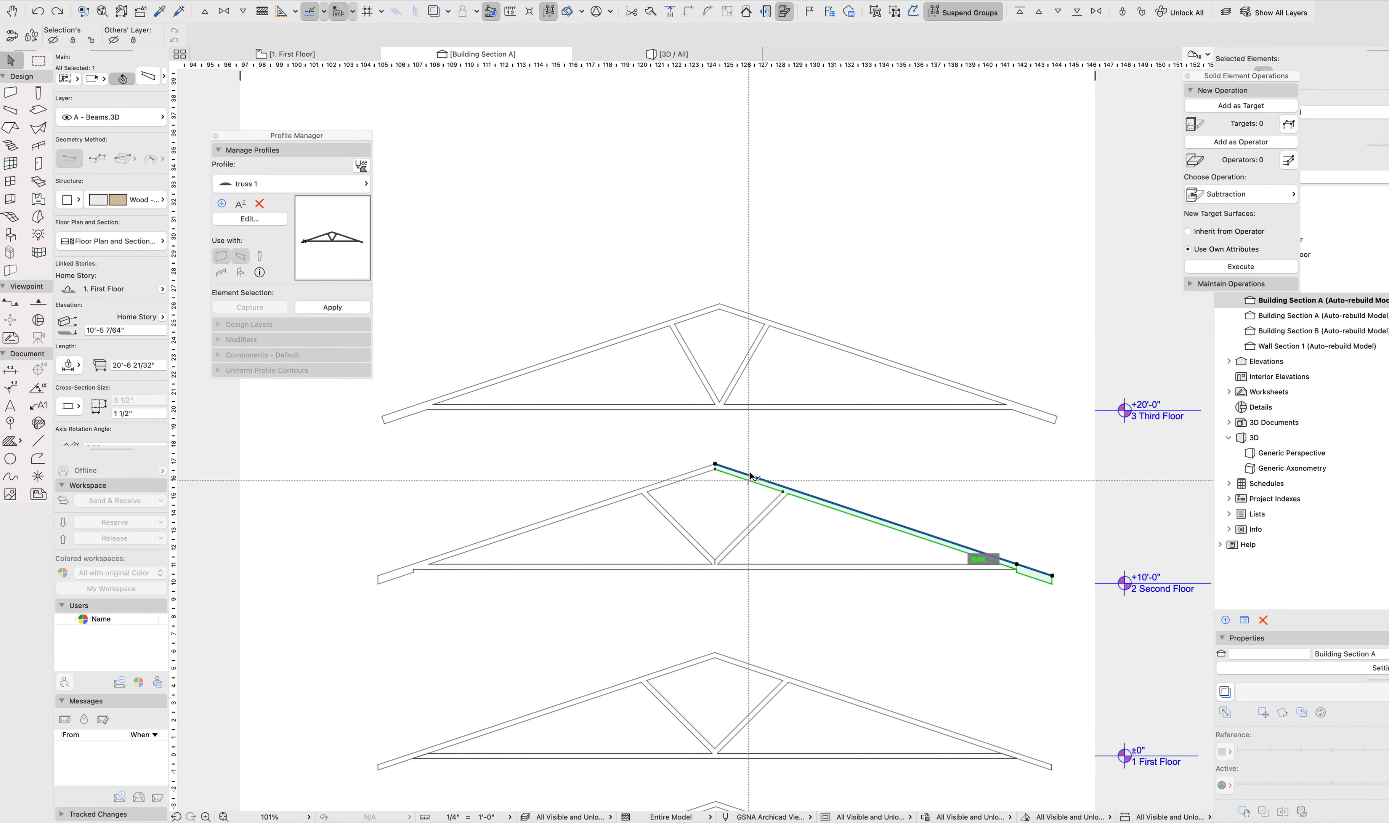
Select all the beams on the First Floor plan, and remove the truss 1 profile beam from the selection.
{"action": "left_click", "coordinate": [840, 457]}
{"action": "key", "text": "F2"}
{"action": "left_click", "coordinate": [679, 324]}
{"action": "left_click", "coordinate": [743, 271]}
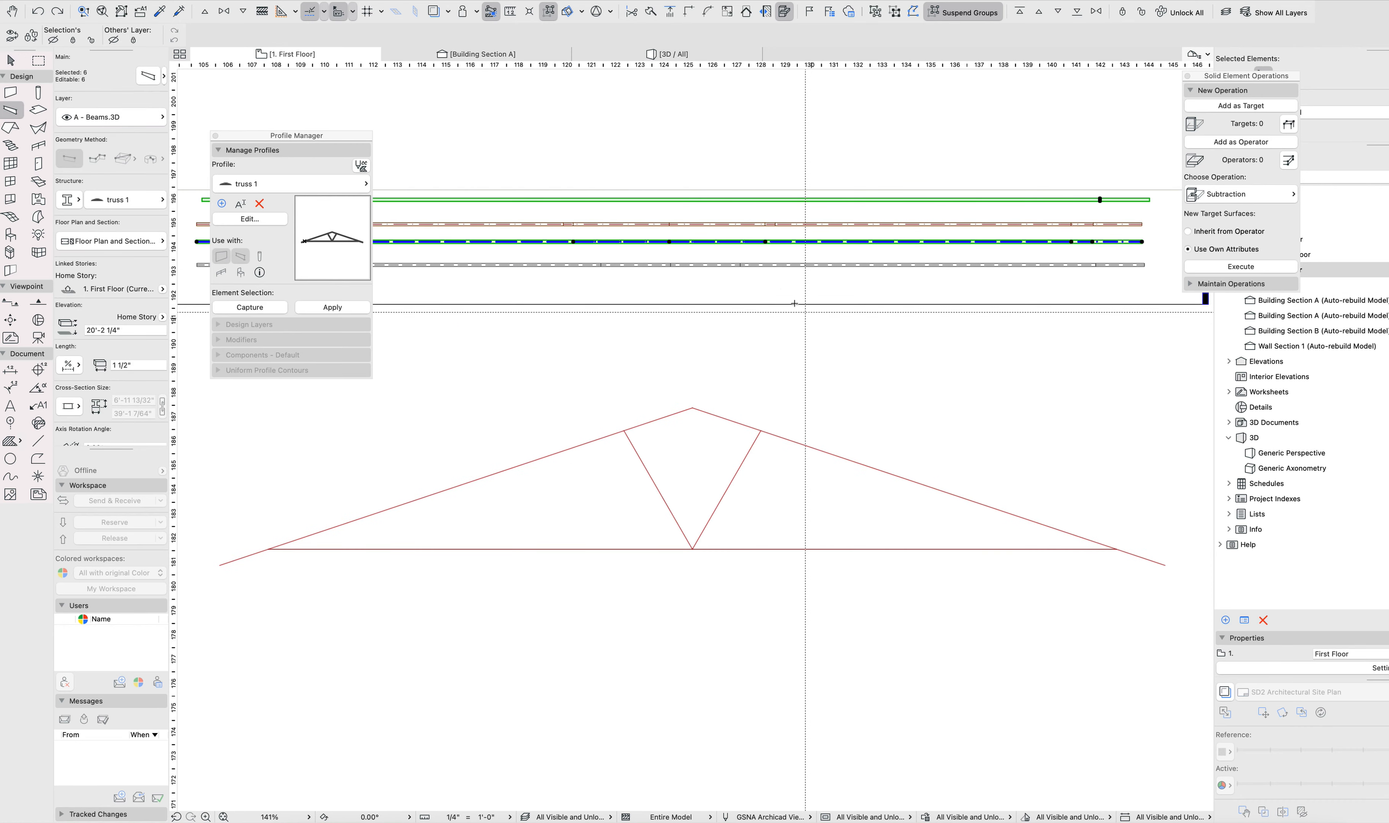
{"action": "scroll", "coordinate": [757, 375], "scroll_direction": "up", "scroll_amount": 2}
{"action": "scroll", "coordinate": [966, 349], "scroll_direction": "down", "scroll_amount": 3}
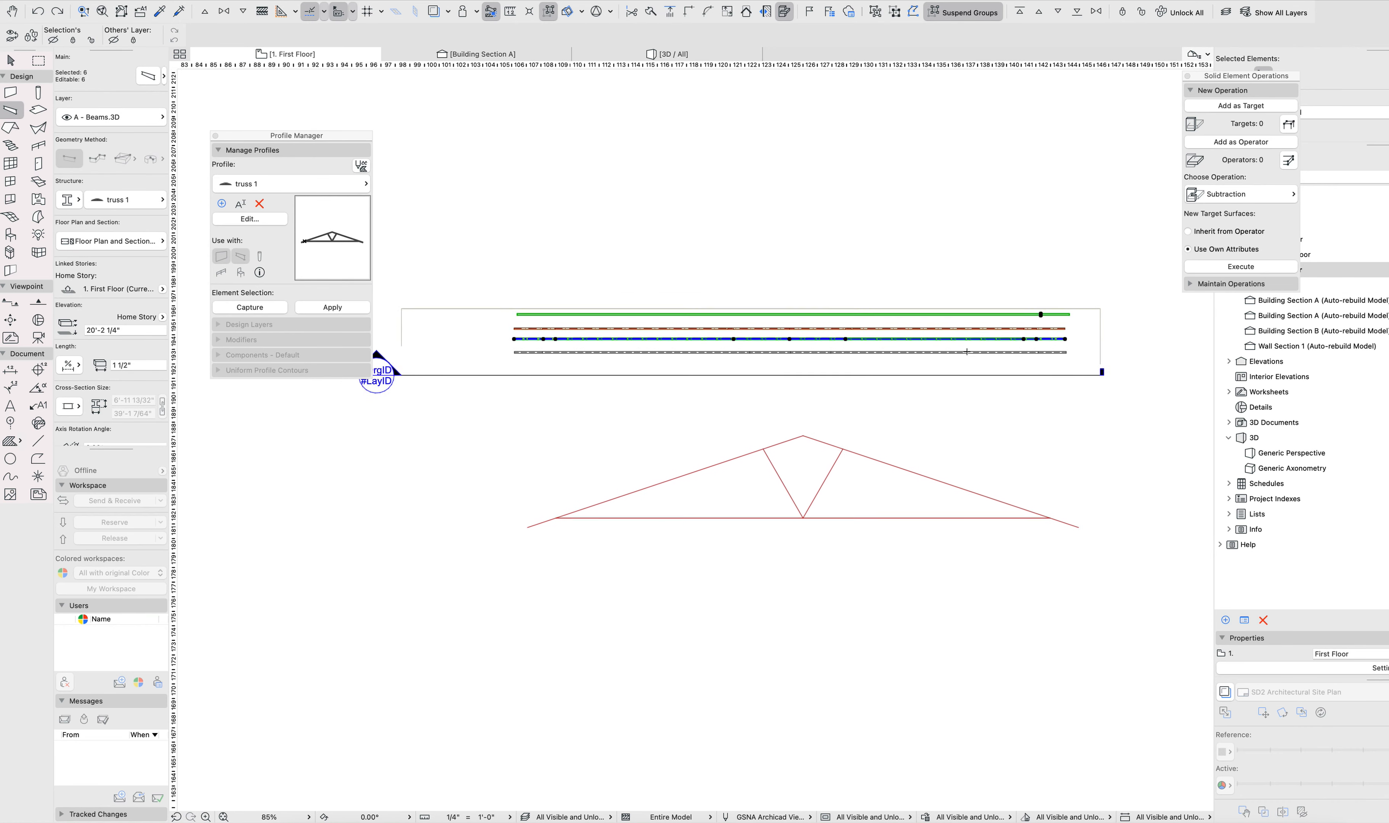
{"action": "left_click", "coordinate": [1042, 320], "text": "shift"}
{"action": "scroll", "coordinate": [823, 334], "scroll_direction": "up", "scroll_amount": 3}
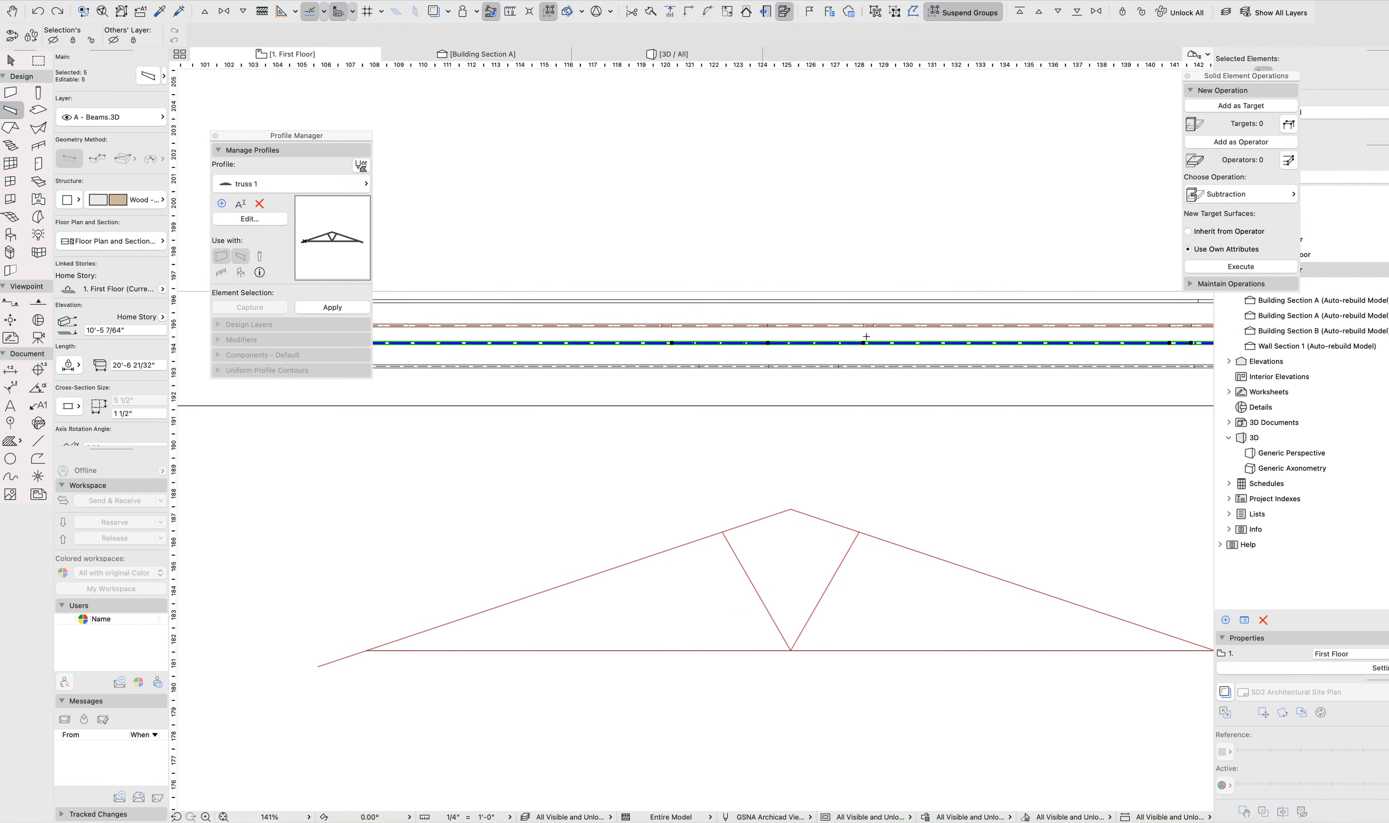
Save the selected truss beams as an object named Truss 2 in the Embedded Library, accepting its basic settings.
{"action": "left_click", "coordinate": [87, 0]}
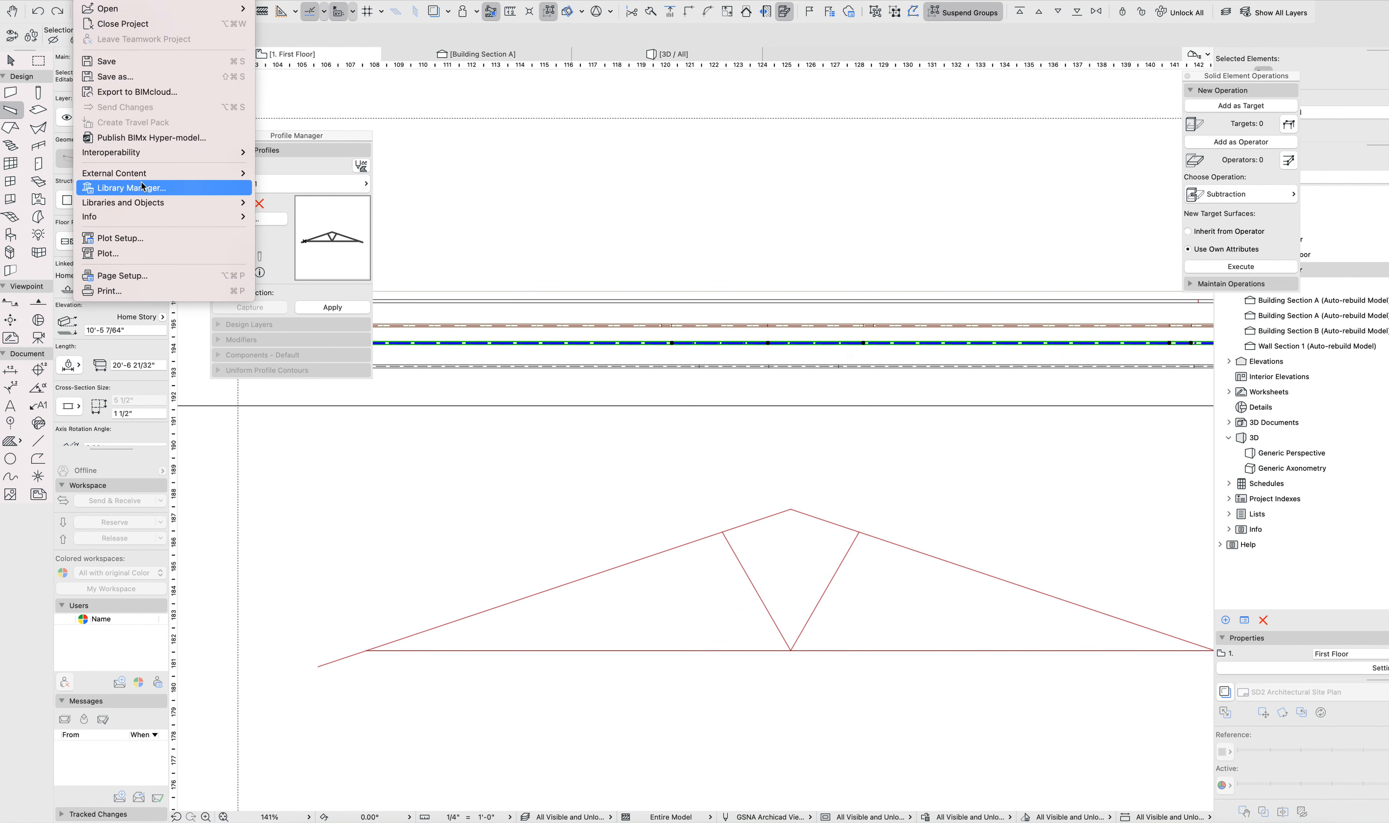
{"action": "mouse_move", "coordinate": [145, 203]}
{"action": "mouse_move", "coordinate": [363, 306]}
{"action": "left_click", "coordinate": [522, 304]}
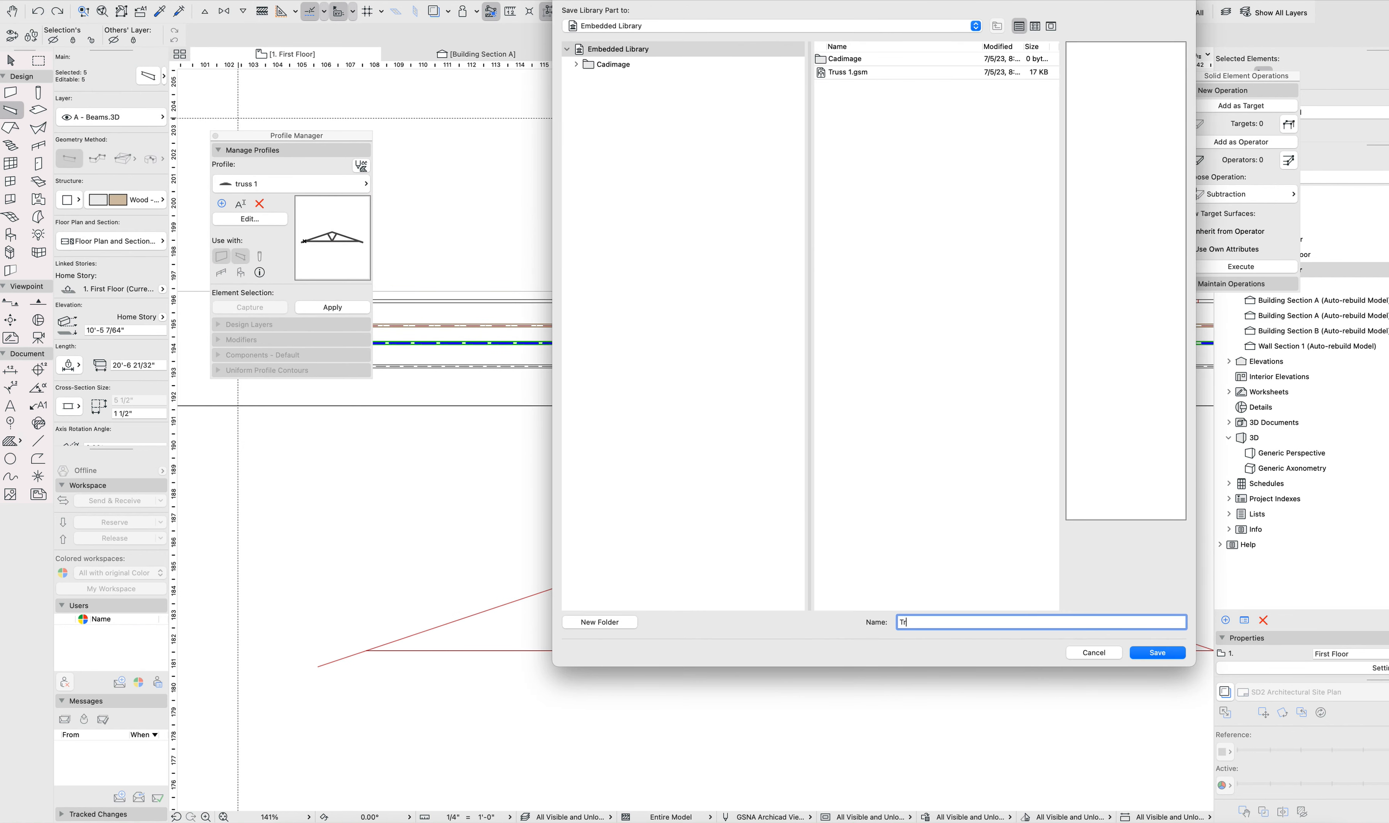
{"action": "key", "text": "Return"}
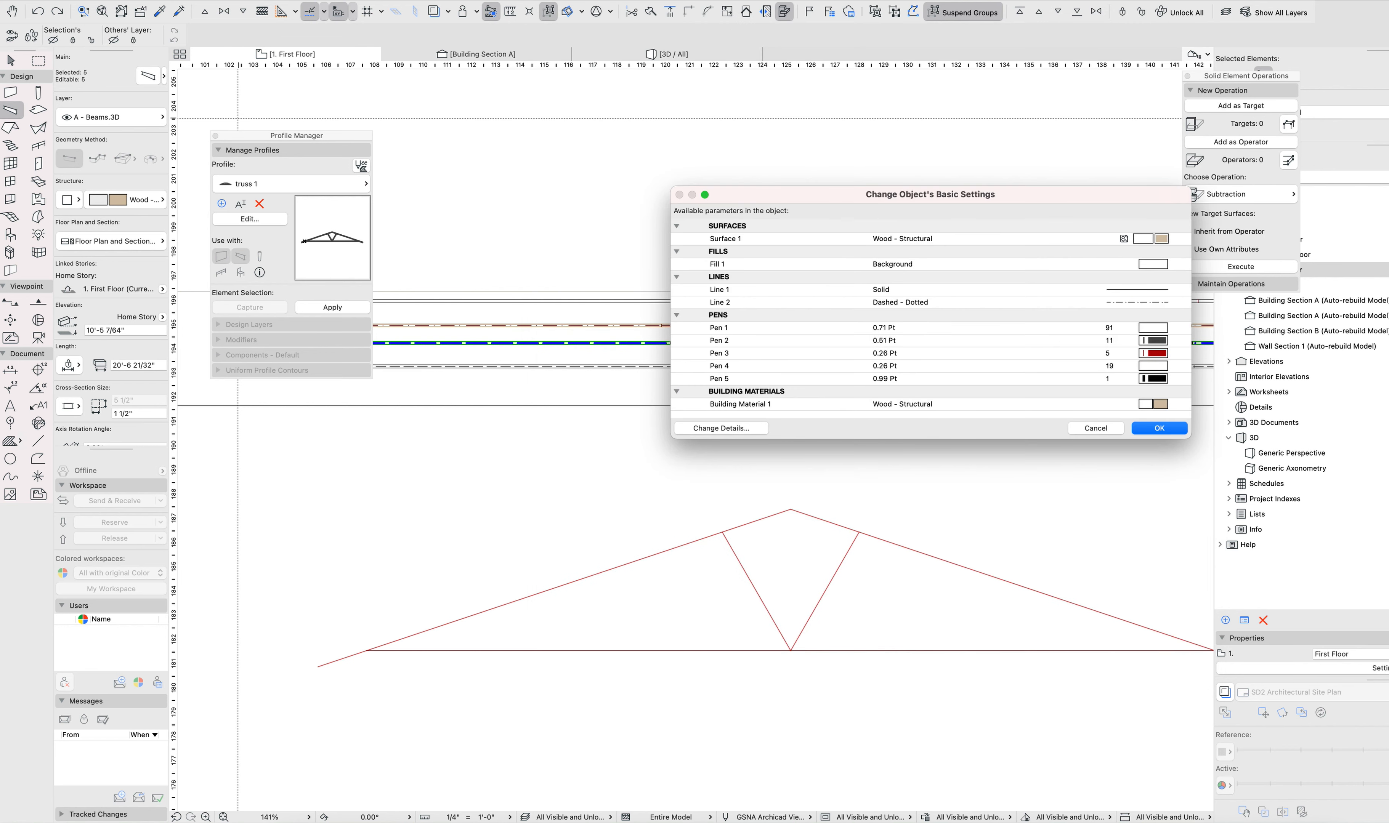
{"action": "key", "text": "Return"}
{"action": "key", "text": "Escape"}
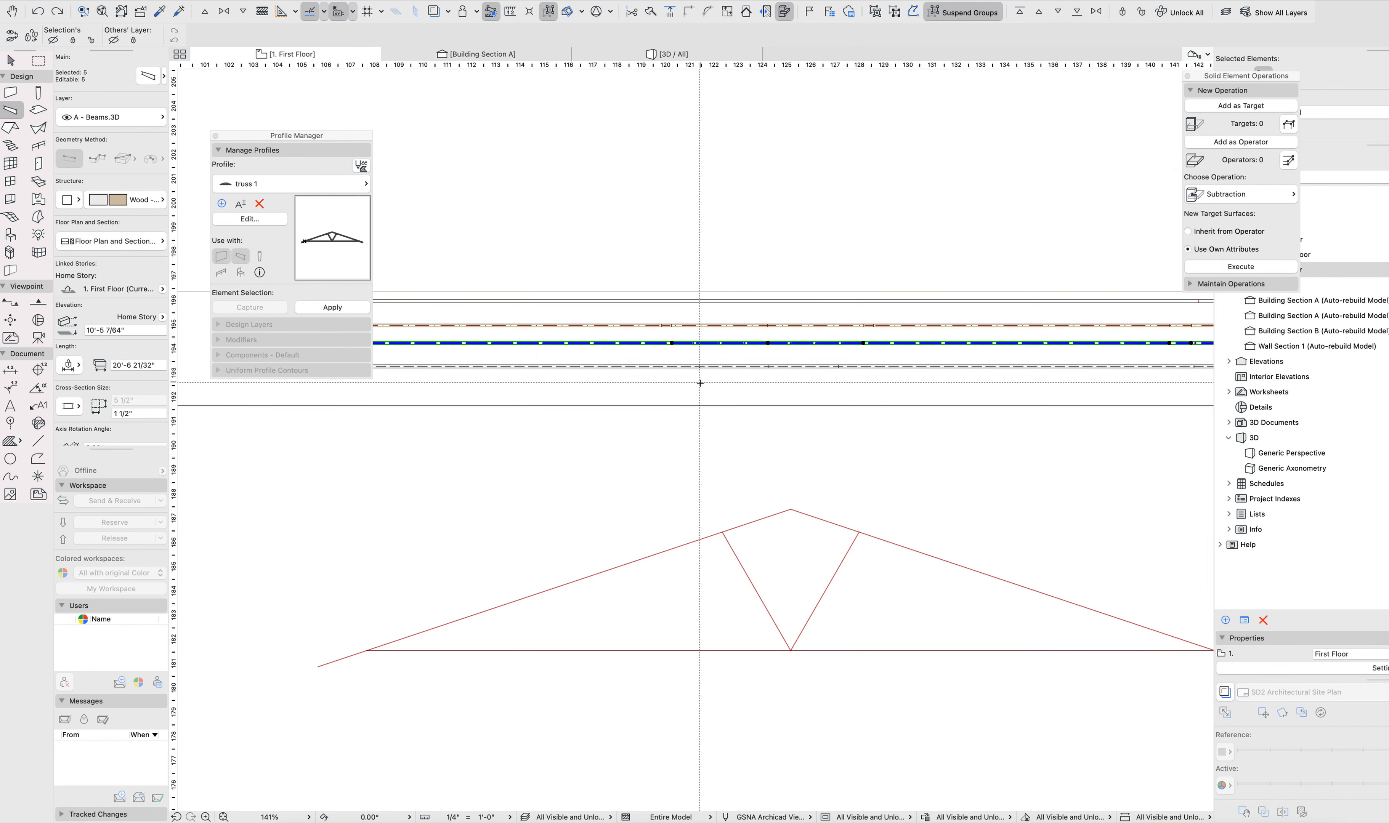
Place the Truss 2 object just below the existing trusses in plan, and move it so its left end lines up with theirs.
{"action": "key", "text": "o"}
{"action": "left_click", "coordinate": [703, 388]}
{"action": "key", "text": "w"}
{"action": "left_click", "coordinate": [703, 388]}
{"action": "key", "text": "super+d"}
{"action": "left_click", "coordinate": [799, 391]}
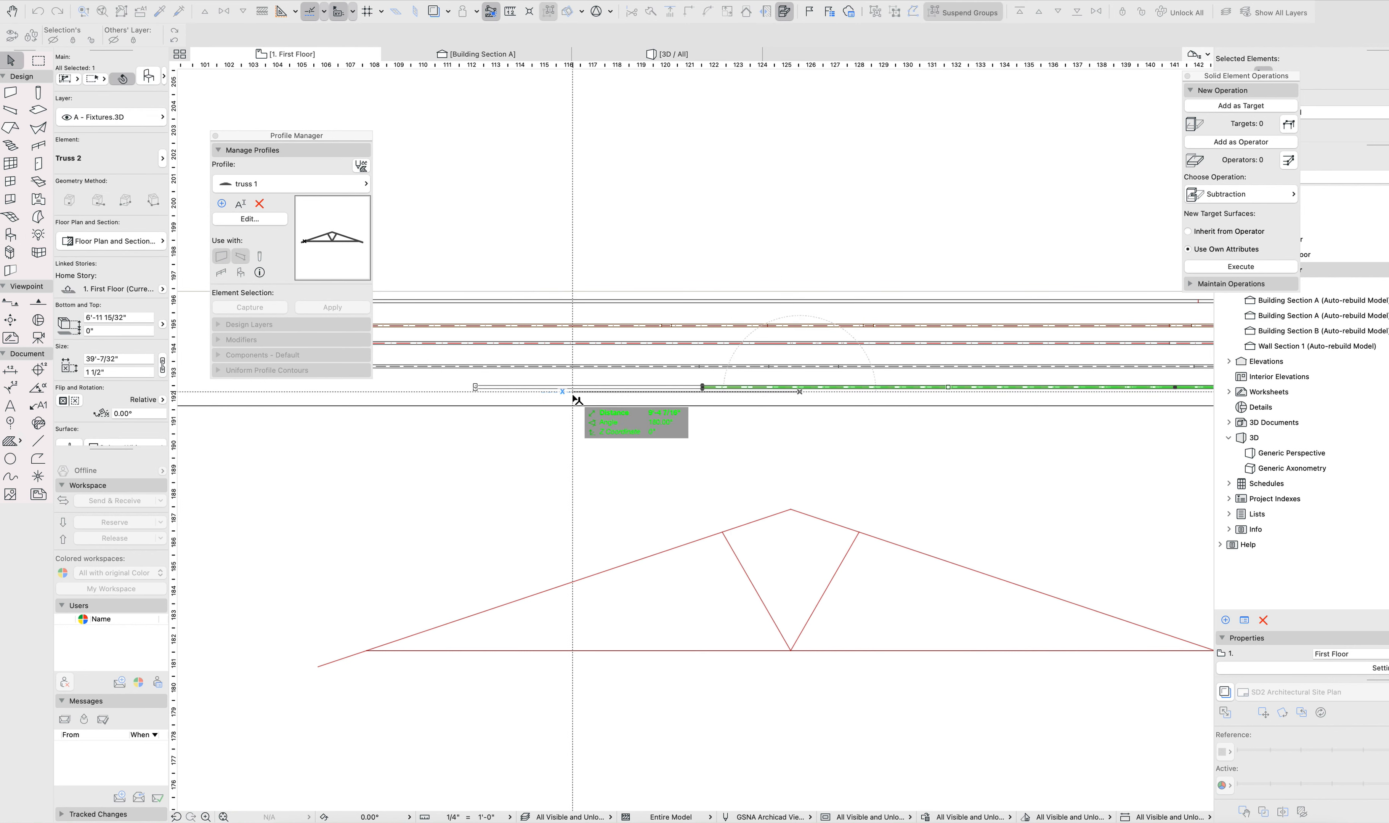
{"action": "scroll", "coordinate": [576, 399], "scroll_direction": "left", "scroll_amount": 5}
{"action": "left_click", "coordinate": [584, 397]}
Elevate the Truss 2 object by about 50' so it sits above the other trusses, and deselect it.
{"action": "key", "text": "super+9"}
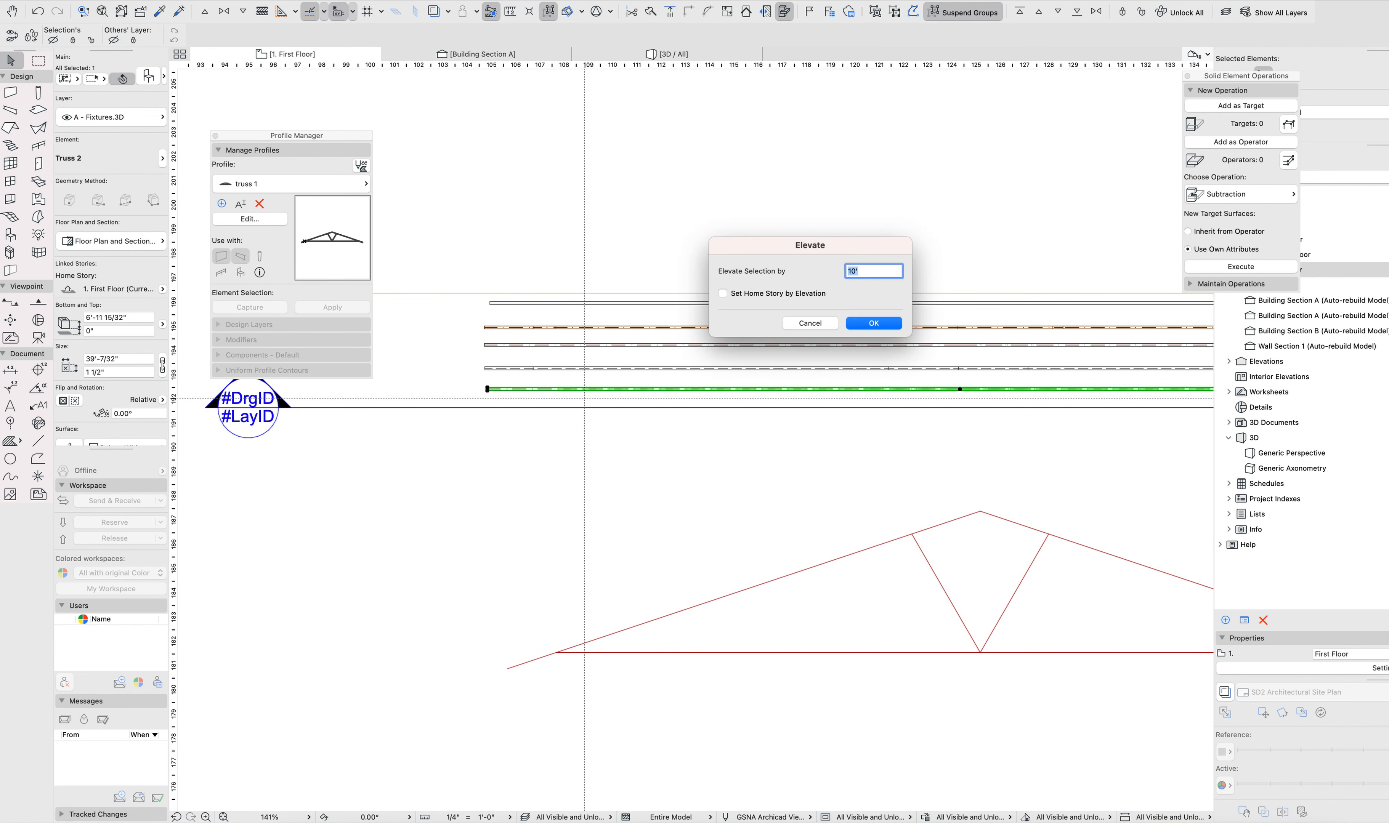
{"action": "type", "text": "20"}
{"action": "key", "text": "Return"}
{"action": "key", "text": "Escape"}
Compare the red 2D truss lines with the Second Floor truss's chord beams in Building Section A by selecting each group.
{"action": "left_click", "coordinate": [486, 54]}
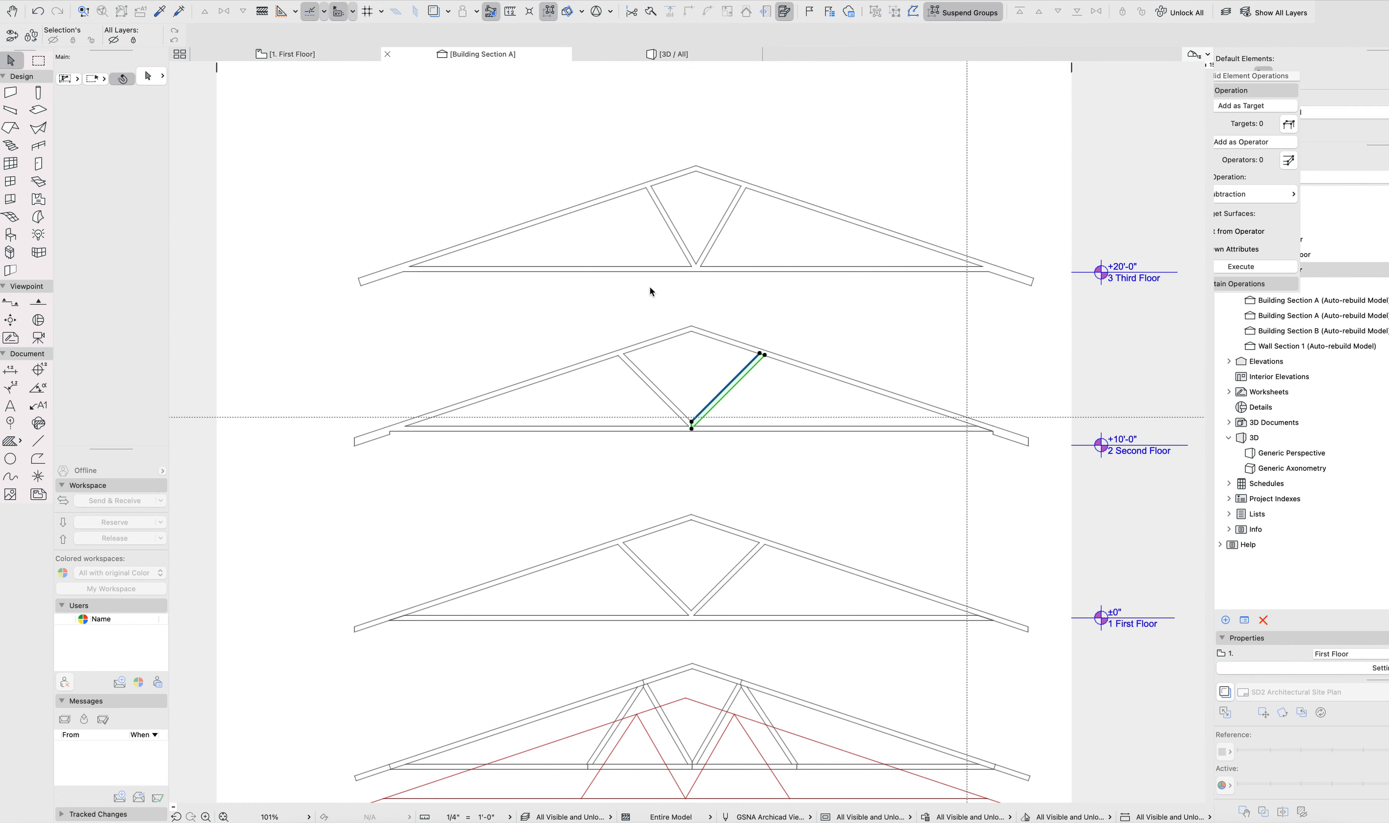
{"action": "scroll", "coordinate": [728, 444], "scroll_direction": "down", "scroll_amount": 10}
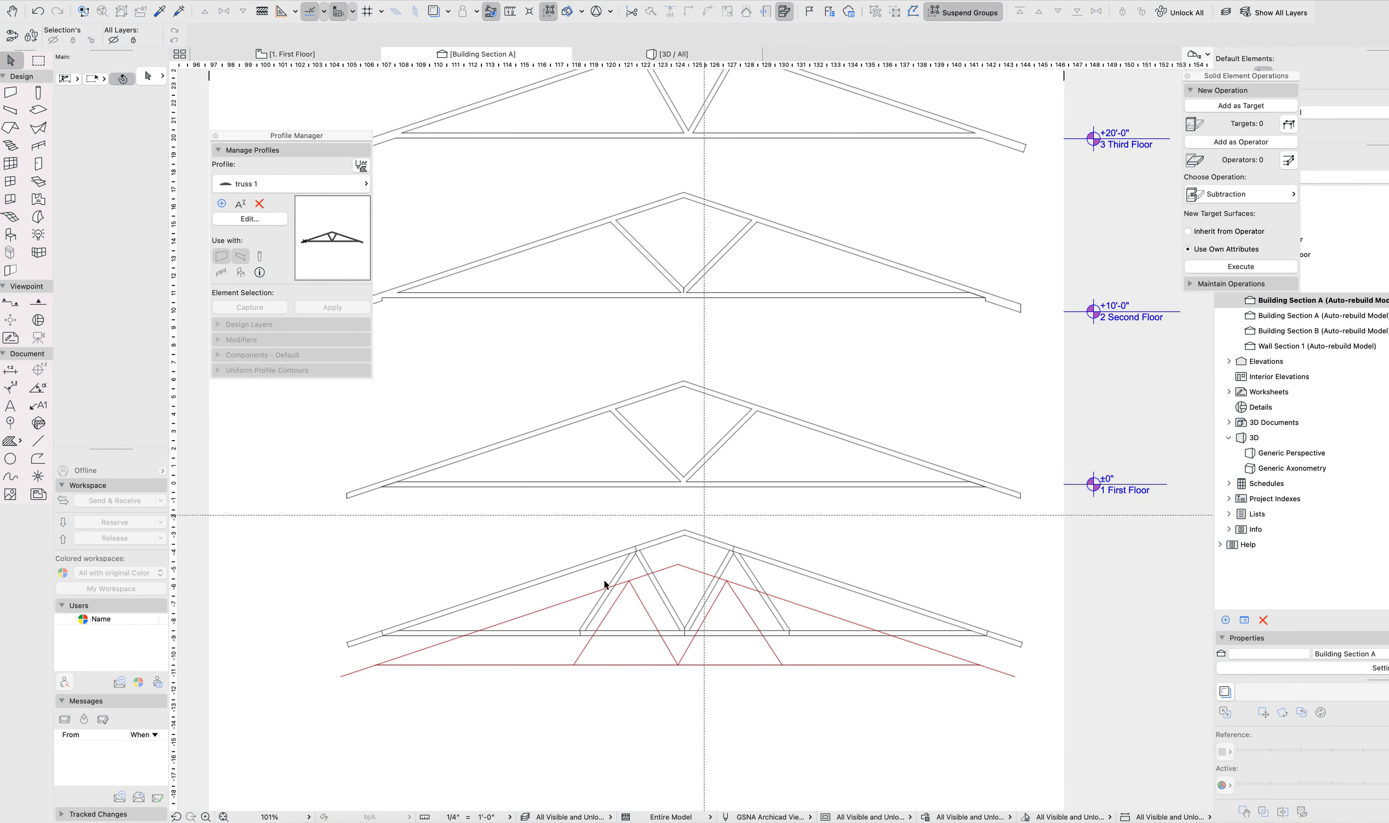
{"action": "left_click", "coordinate": [981, 666]}
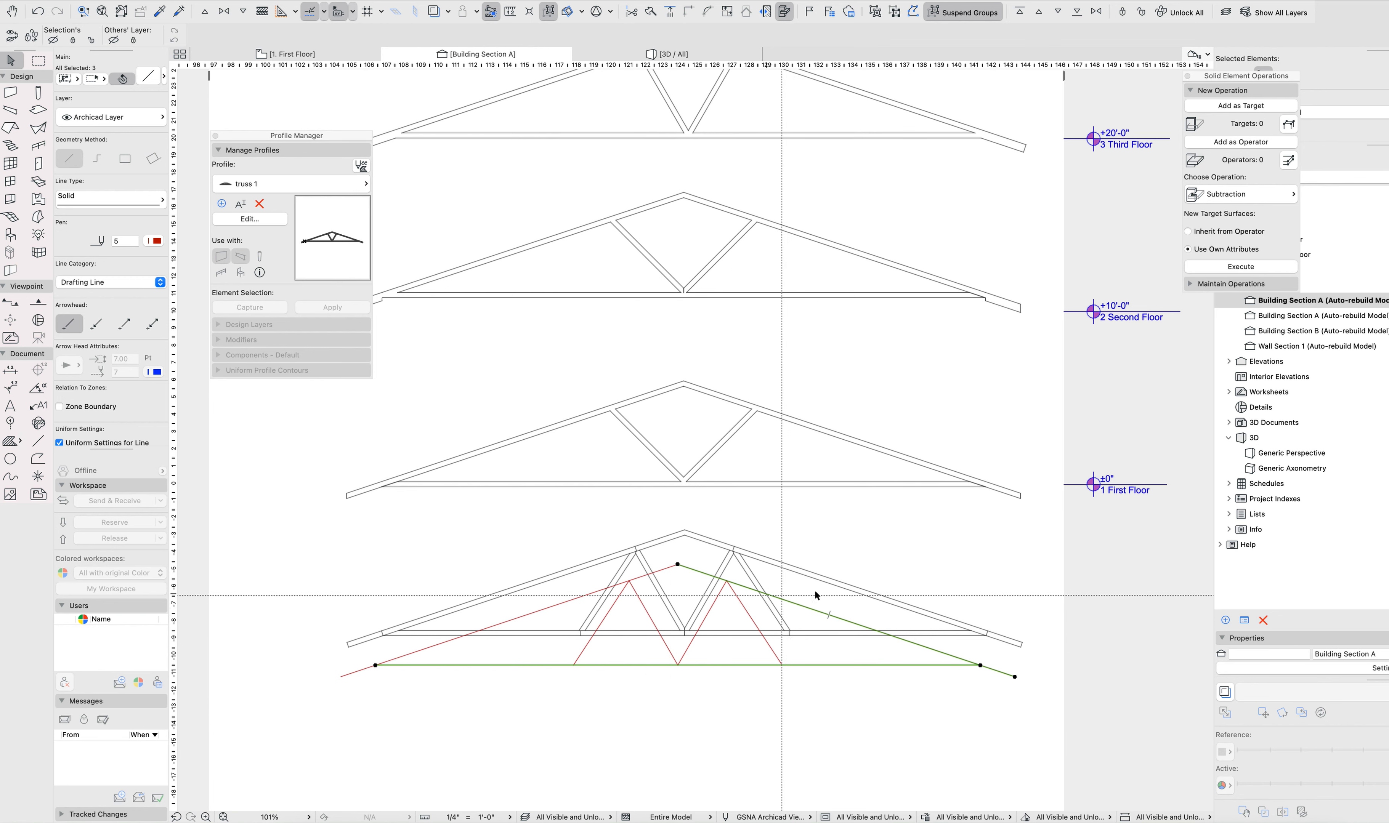
{"action": "scroll", "coordinate": [795, 480], "scroll_direction": "down", "scroll_amount": 5}
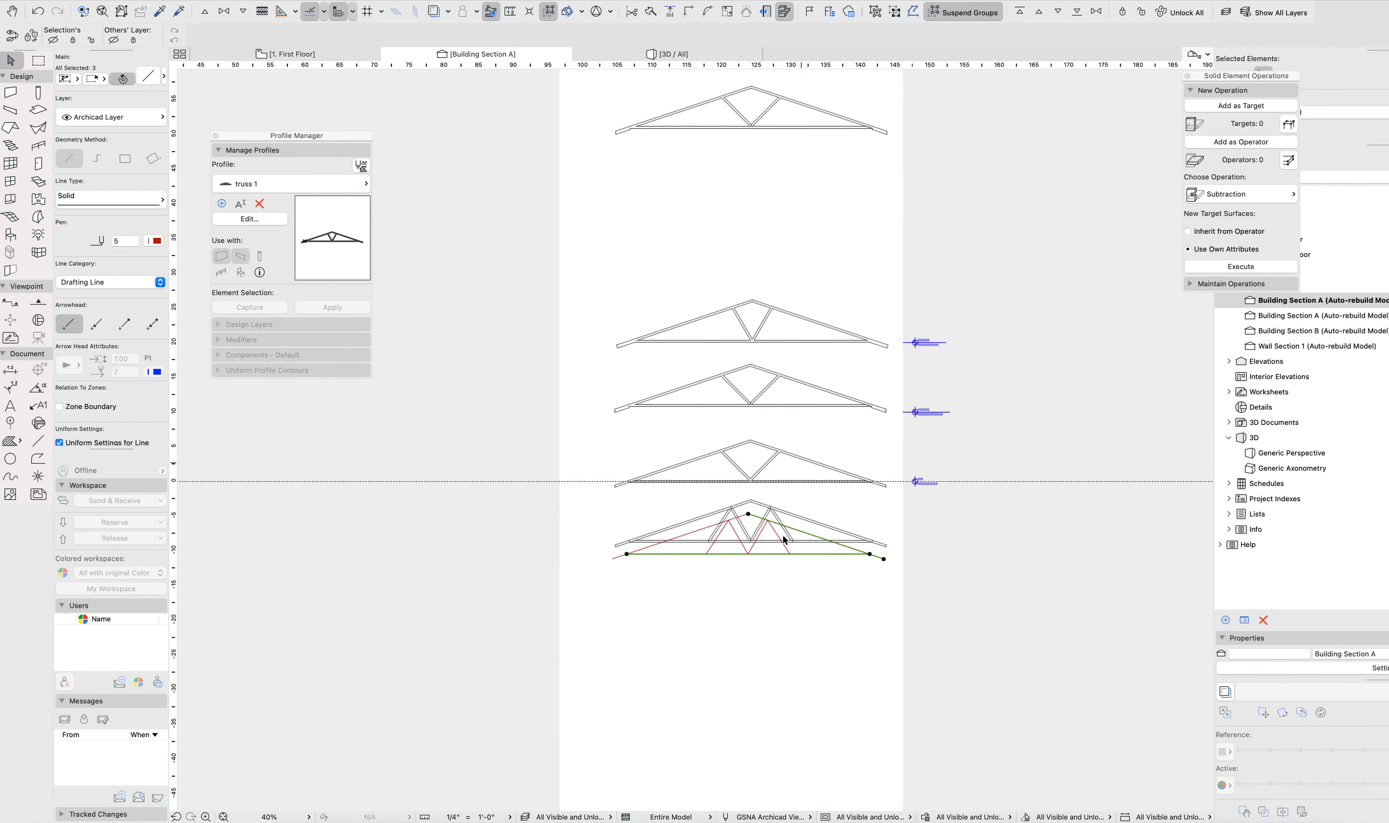
{"action": "left_click", "coordinate": [850, 502]}
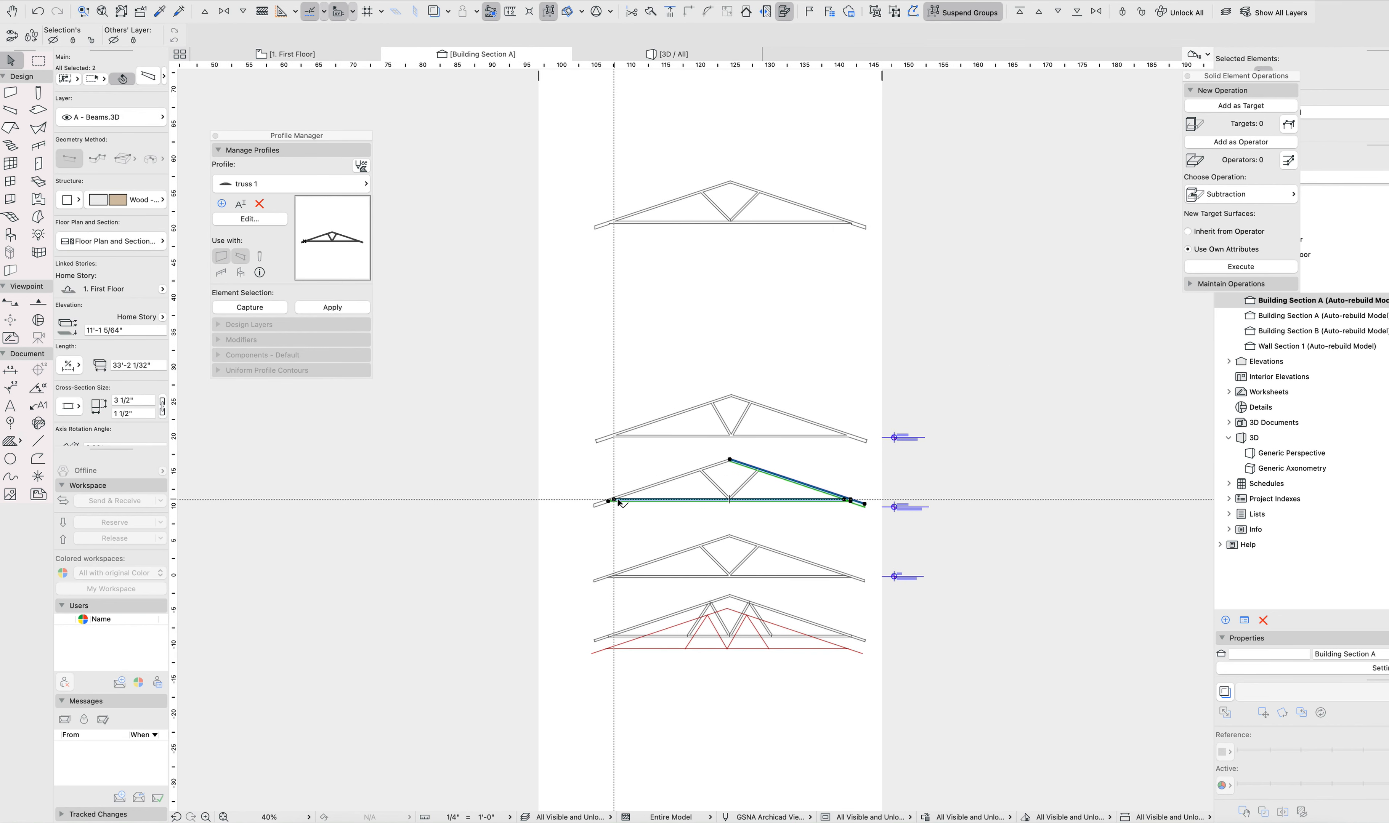
{"action": "left_click", "coordinate": [662, 482], "text": "shift"}
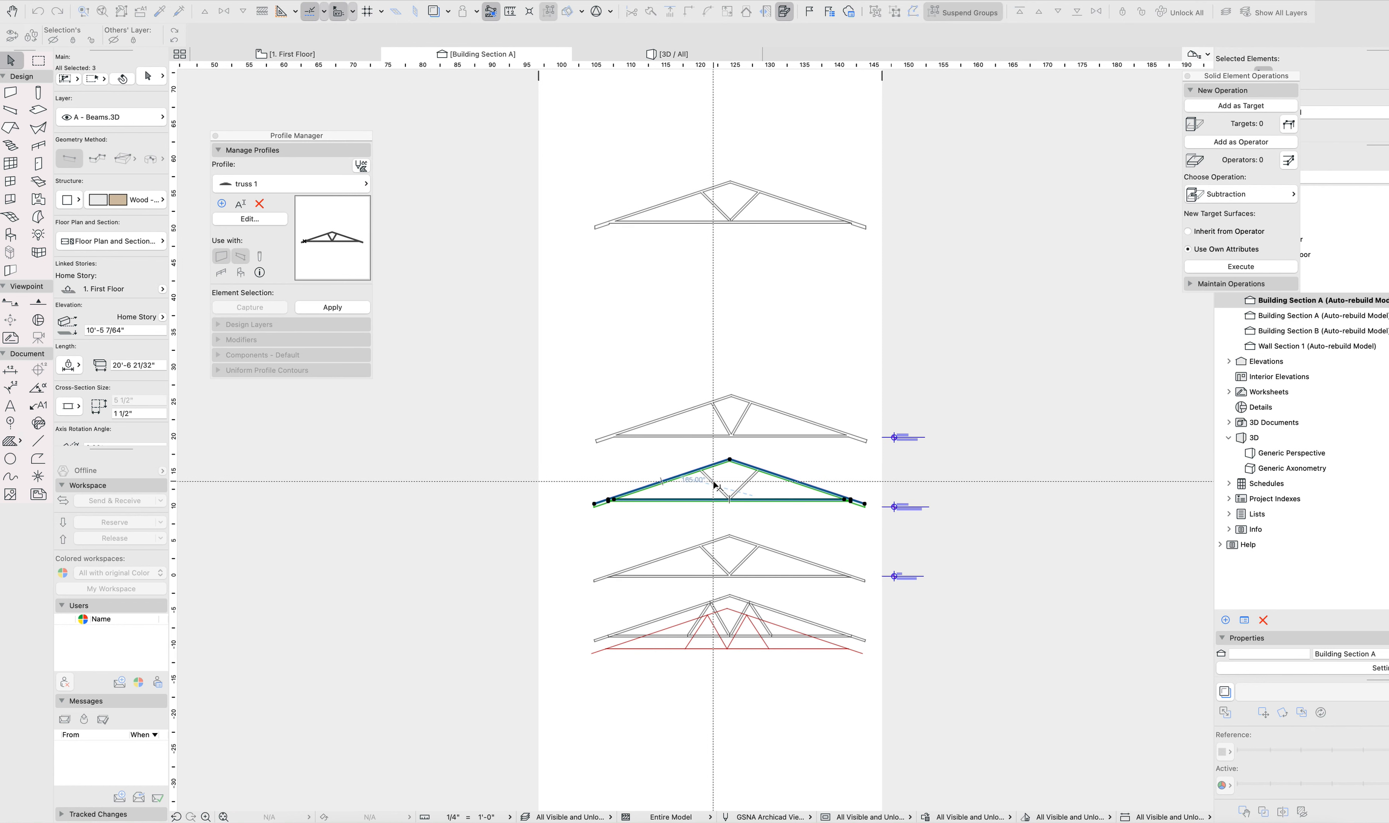
{"action": "left_click", "coordinate": [795, 508]}
Move the Truss 2 object down about 15' in the section, closer to the Third Floor truss.
{"action": "left_click", "coordinate": [865, 229]}
{"action": "left_click_drag", "start_coordinate": [866, 229], "coordinate": [861, 333]}
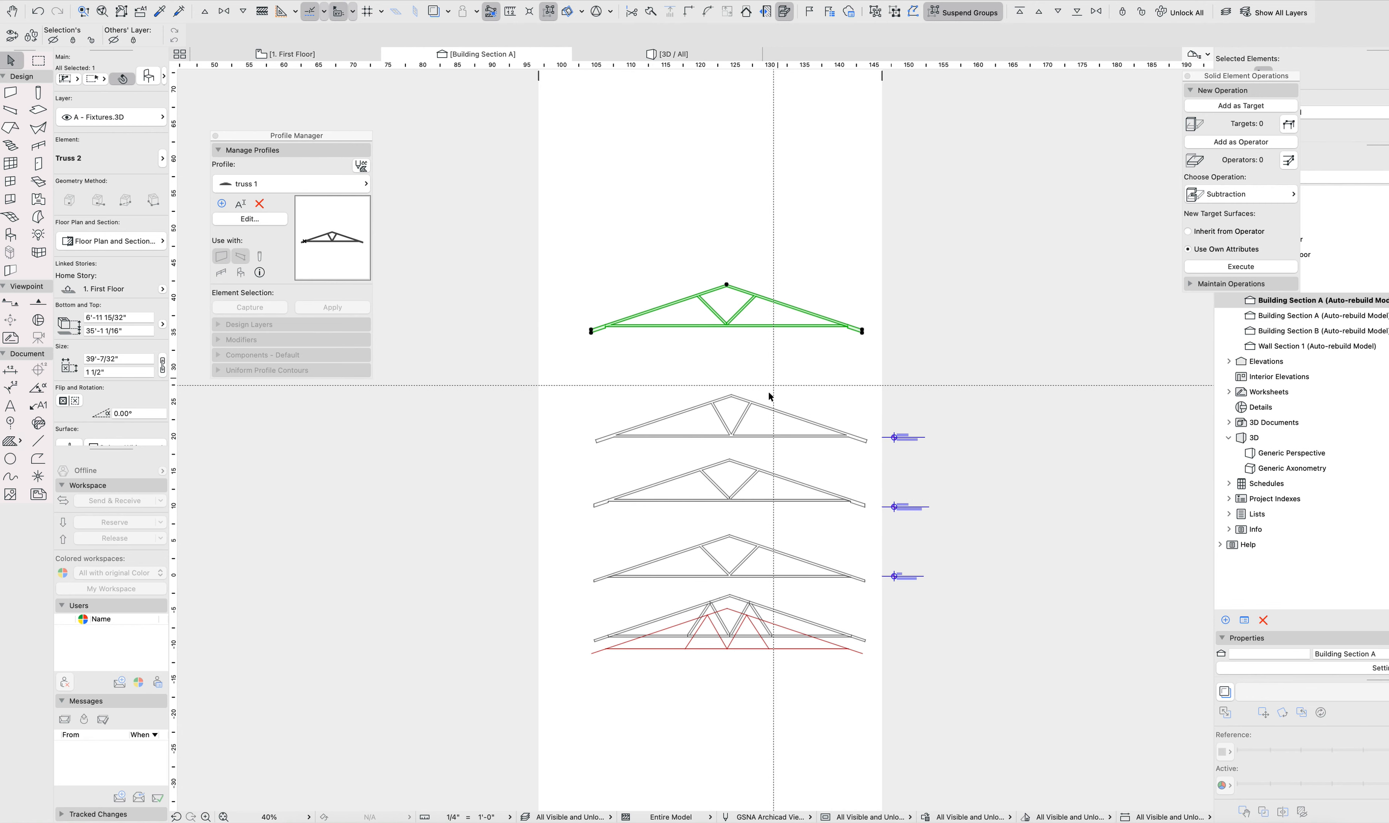
{"action": "scroll", "coordinate": [758, 415], "scroll_direction": "up", "scroll_amount": 5}
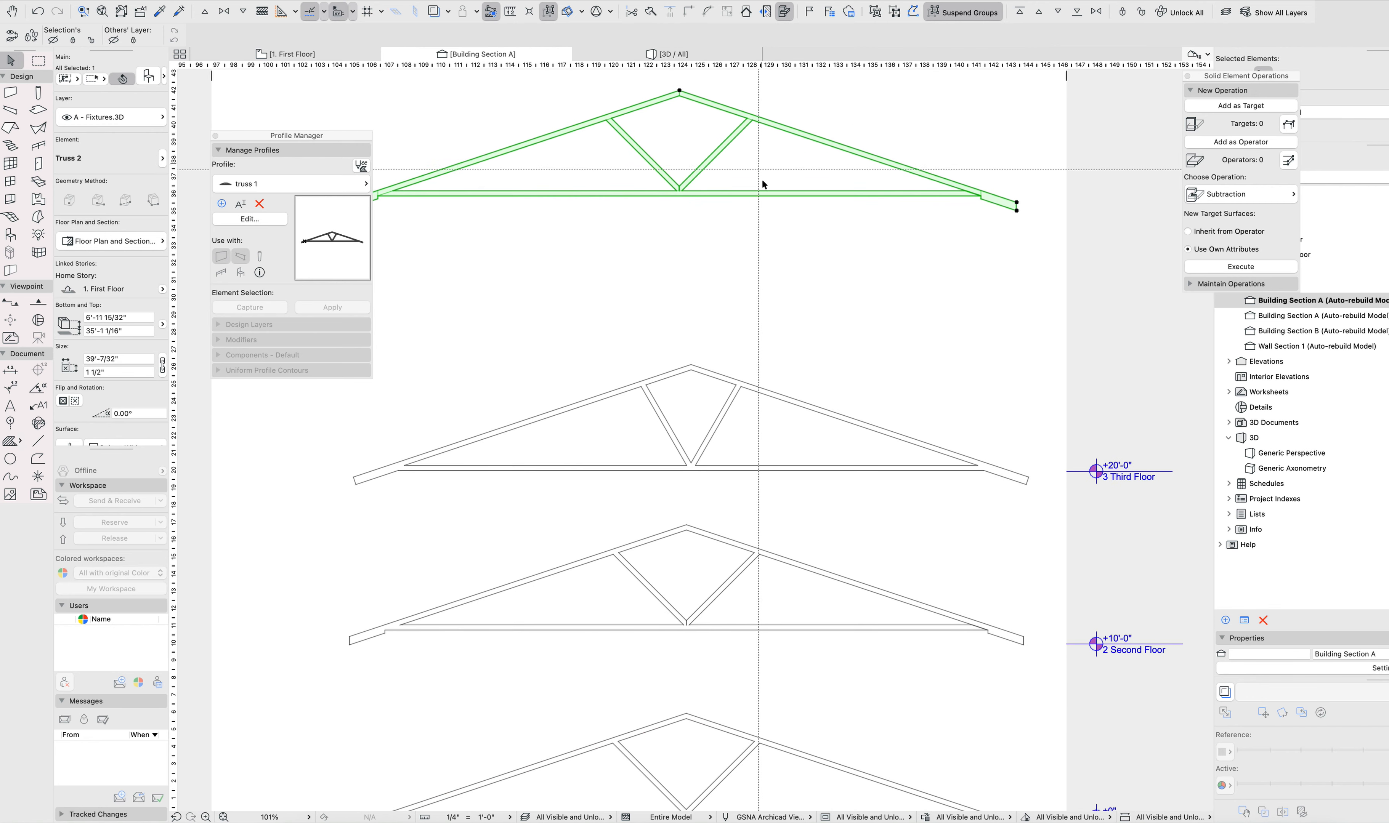
Inspect the segment settings of the Second Floor truss's right top-chord beam, and close them without changes.
{"action": "middle_click_drag", "start_coordinate": [970, 436], "coordinate": [962, 363]}
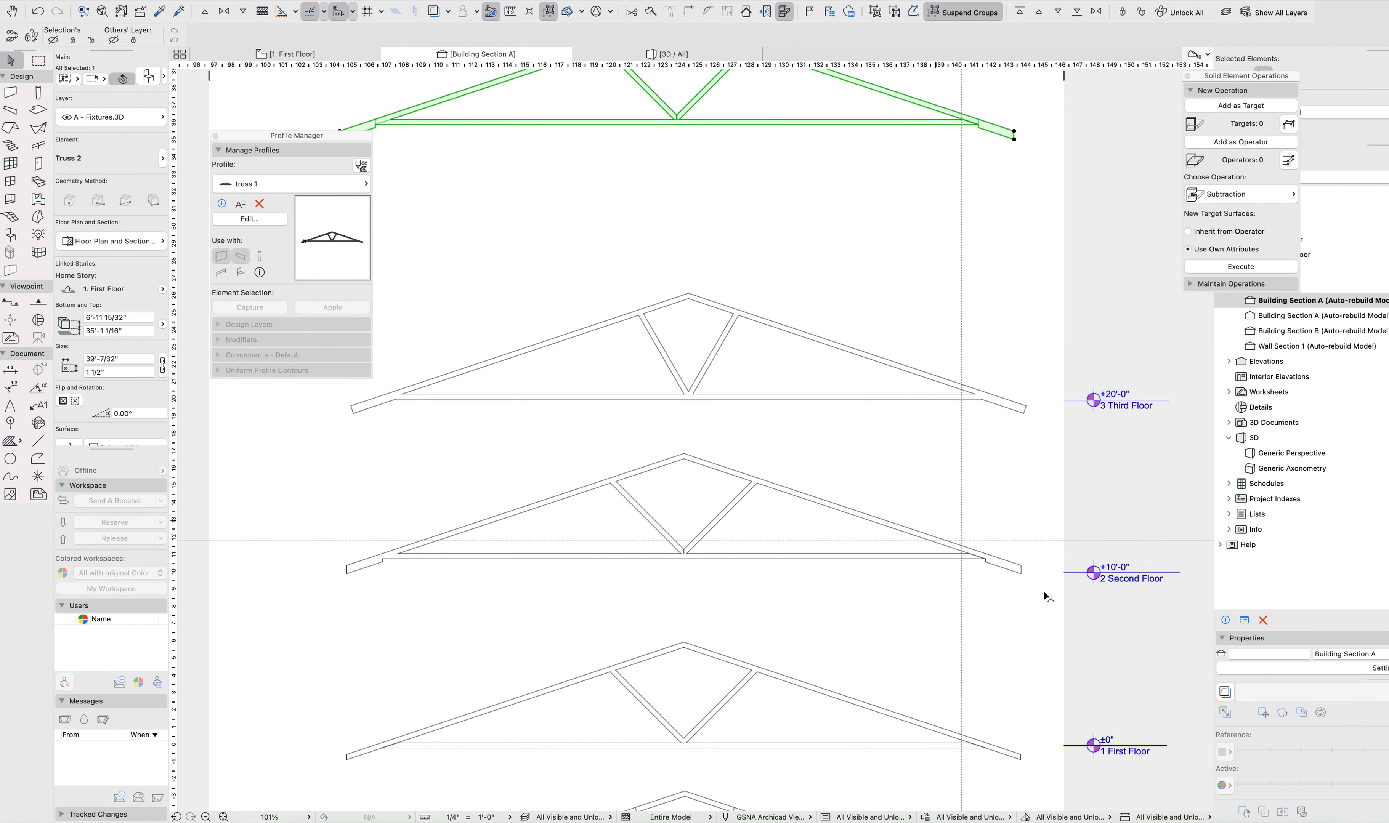
{"action": "left_click", "coordinate": [1020, 566]}
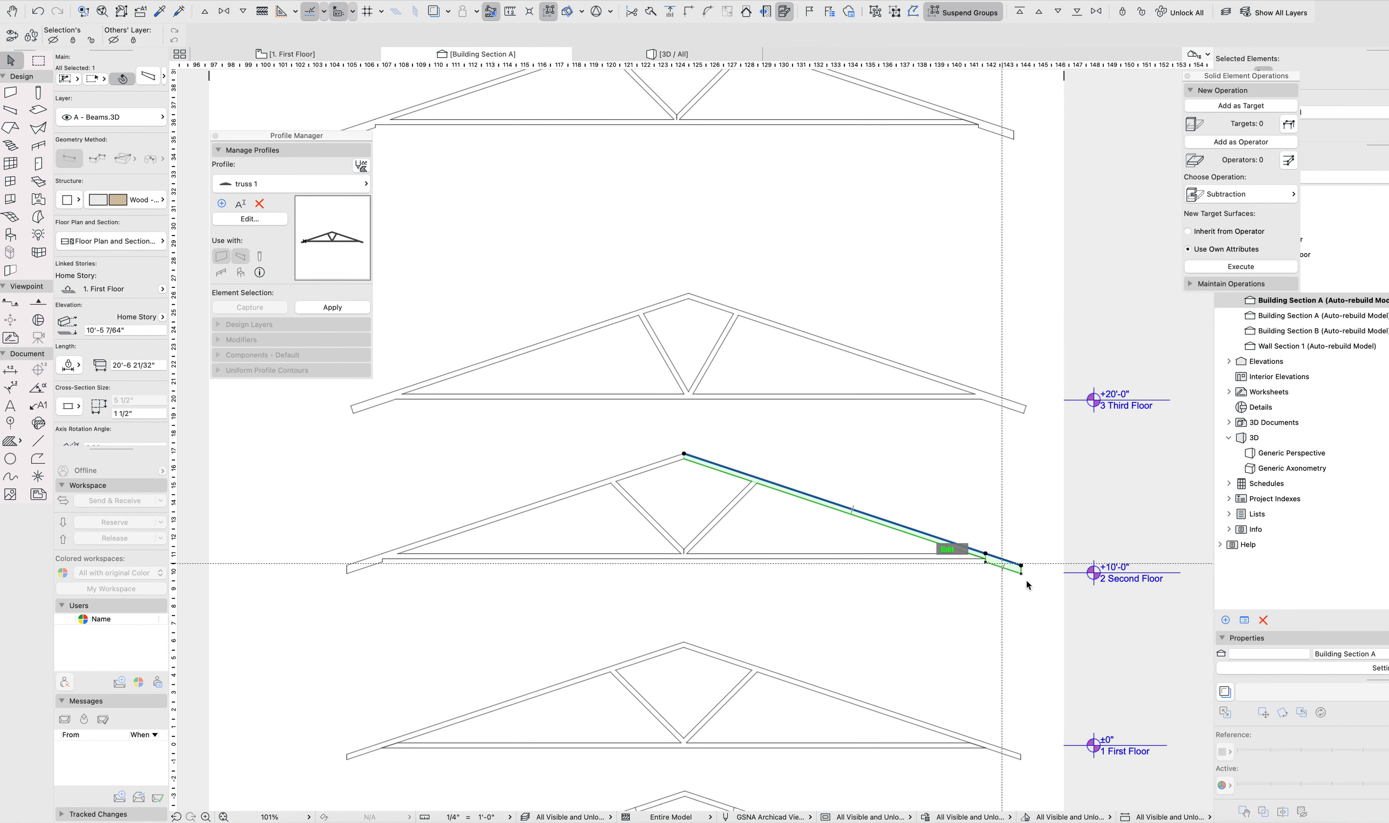
{"action": "key", "text": "super+t"}
{"action": "left_click", "coordinate": [393, 160]}
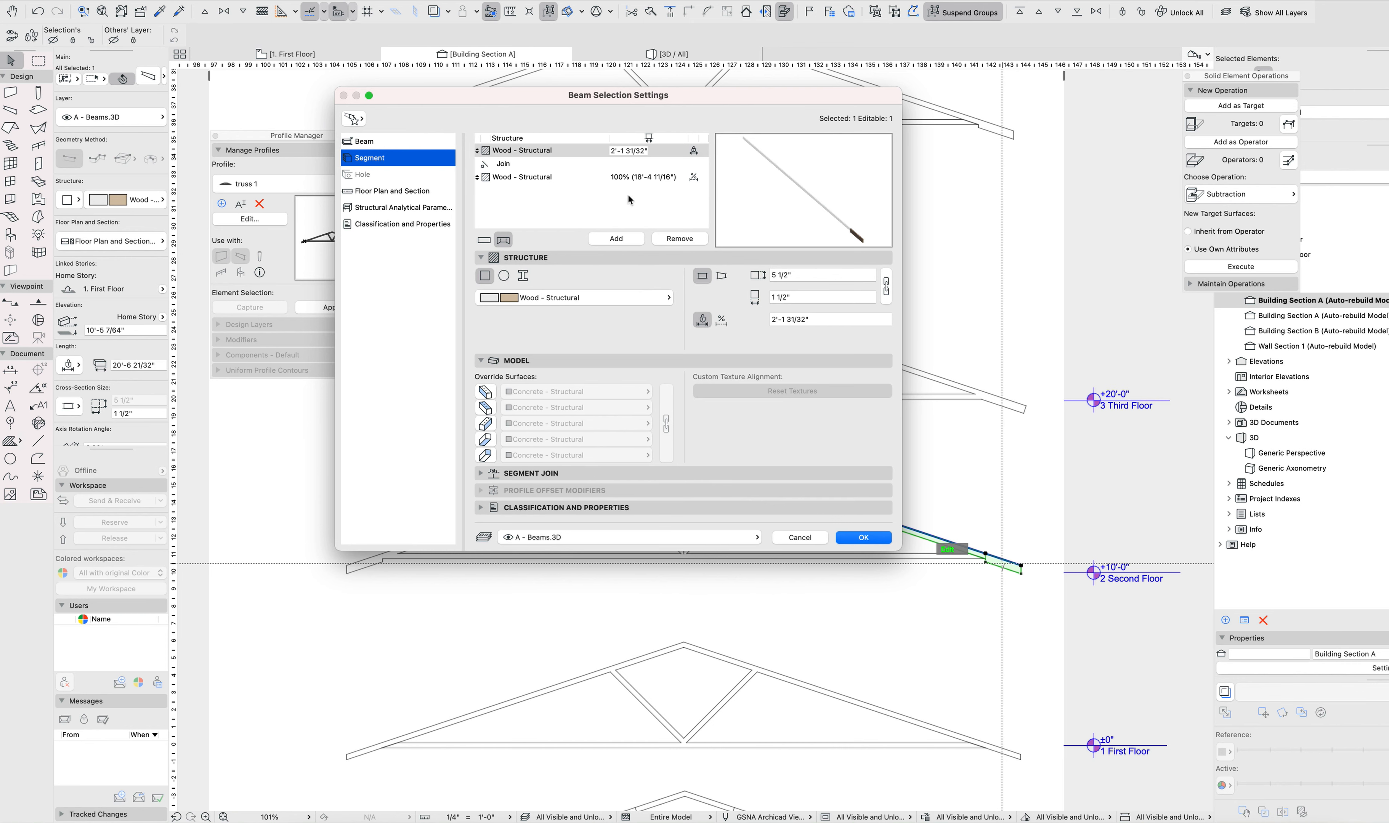
{"action": "left_click", "coordinate": [800, 538]}
{"action": "key", "text": "Escape"}
Try adjusting the cut angles at the tail end and segment joint of the Second Floor truss's right top chord.
{"action": "scroll", "coordinate": [1014, 569], "scroll_direction": "up", "scroll_amount": 5}
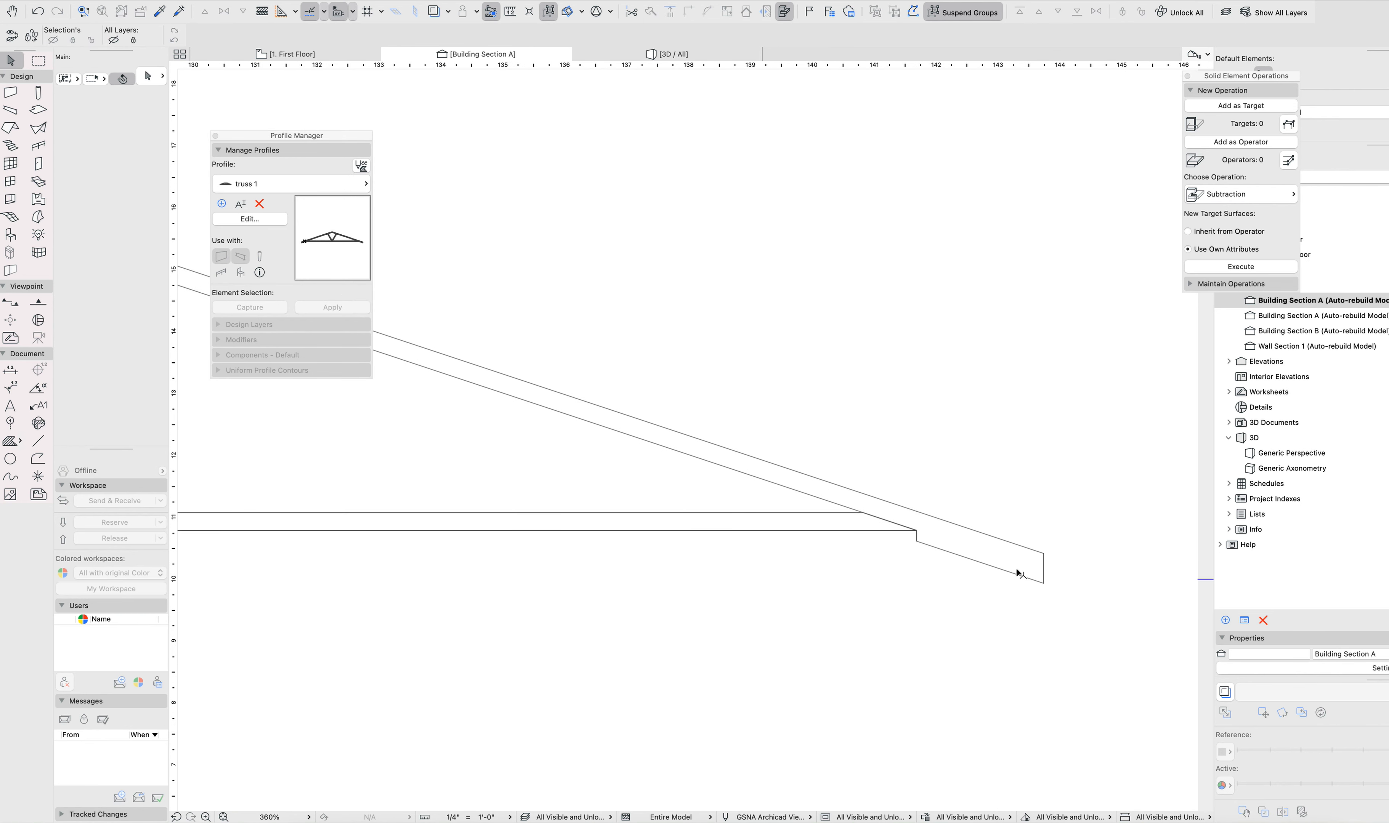
{"action": "left_click", "coordinate": [910, 562]}
{"action": "left_click", "coordinate": [930, 538]}
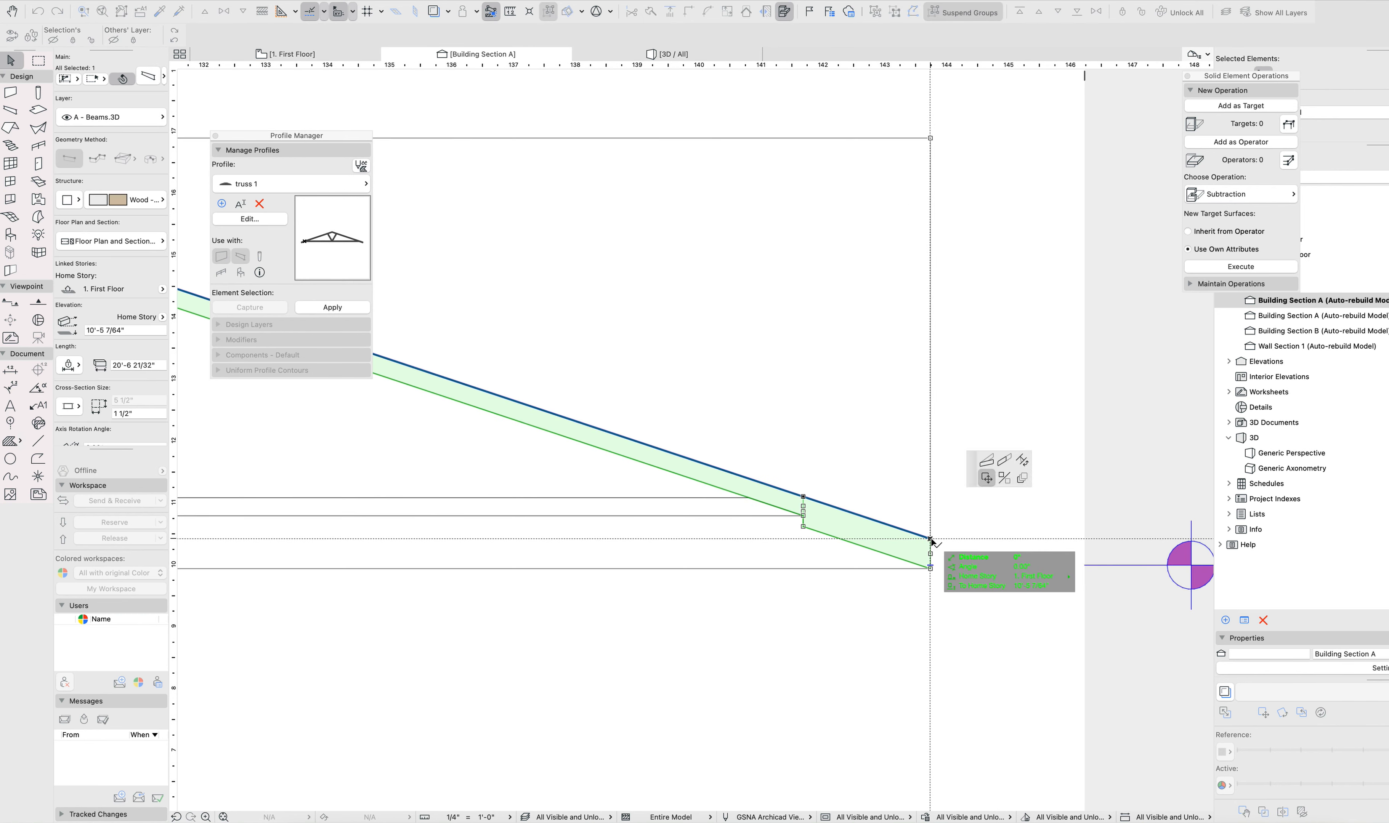
{"action": "left_click", "coordinate": [1089, 242]}
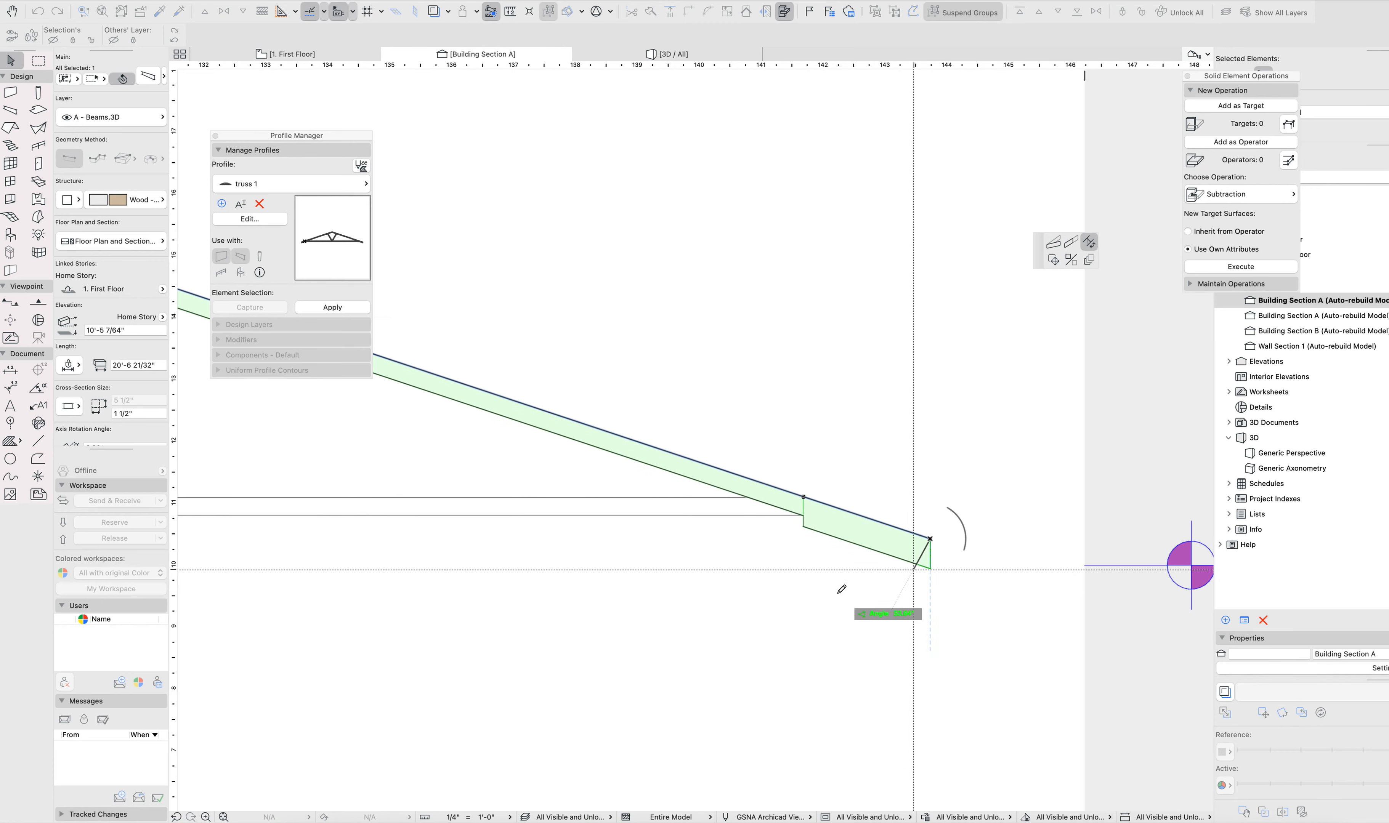
{"action": "key", "text": "Escape"}
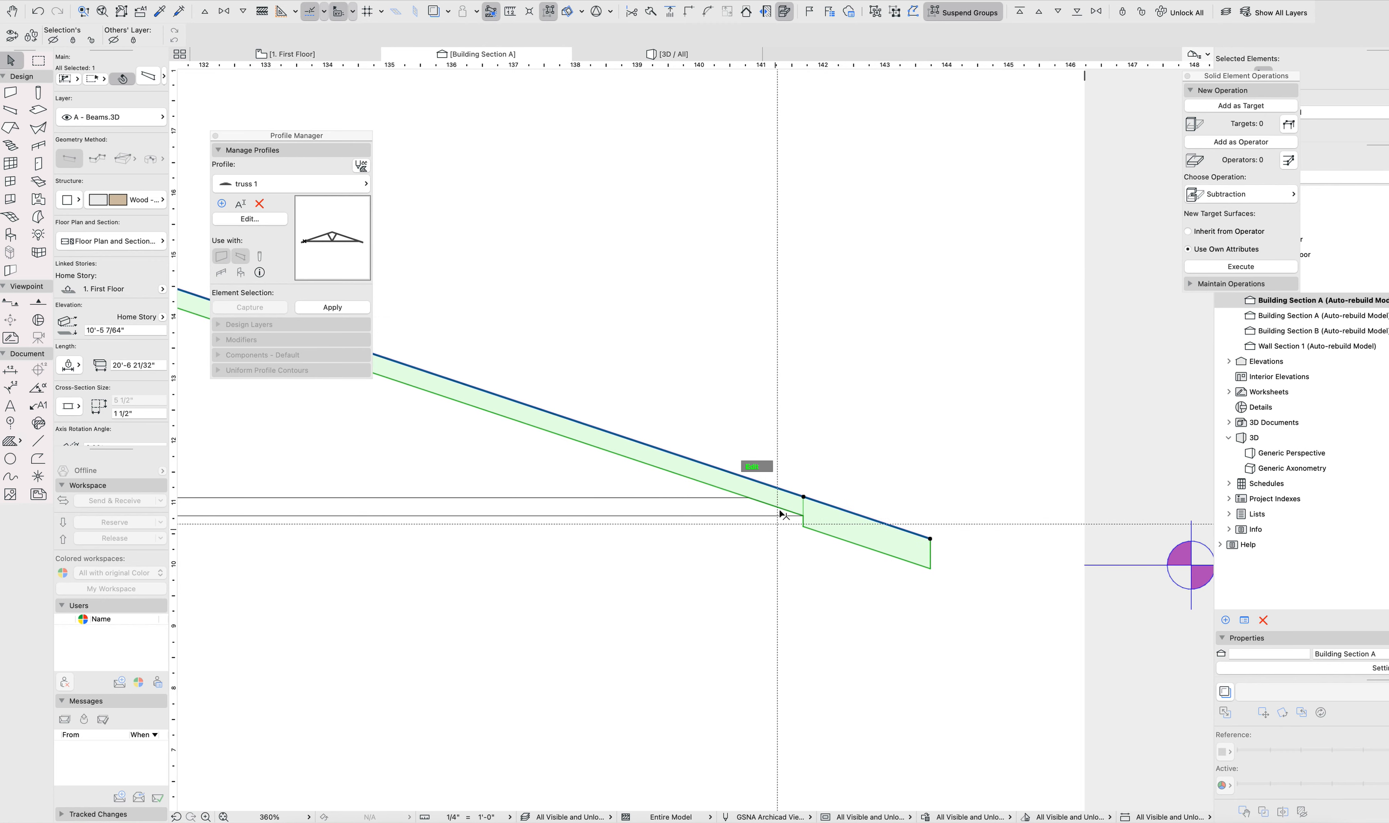
{"action": "left_click", "coordinate": [804, 497]}
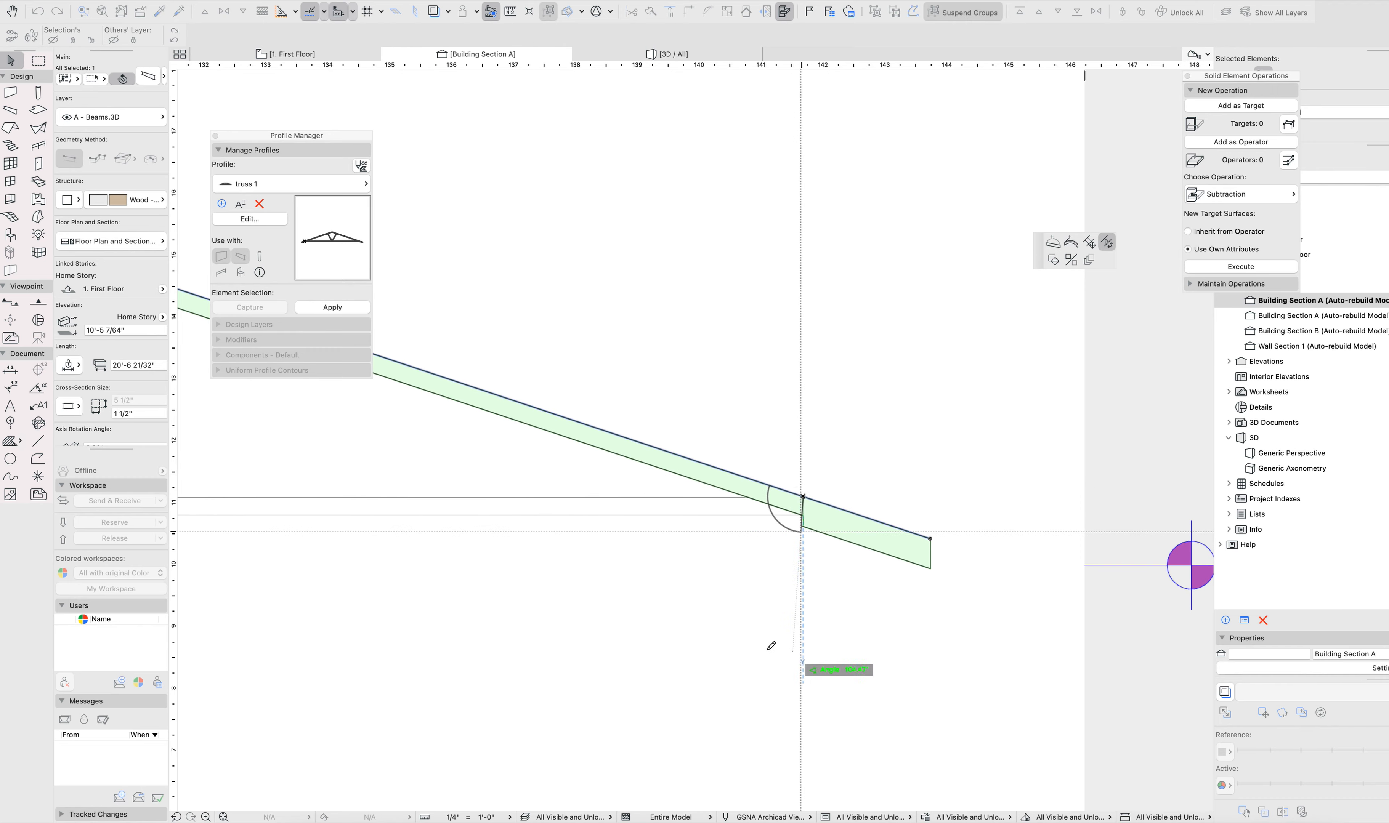
{"action": "key", "text": "Escape"}
{"action": "middle_click_drag", "start_coordinate": [589, 552], "coordinate": [1173, 558]}
{"action": "scroll", "coordinate": [760, 543], "scroll_direction": "down", "scroll_amount": 5}
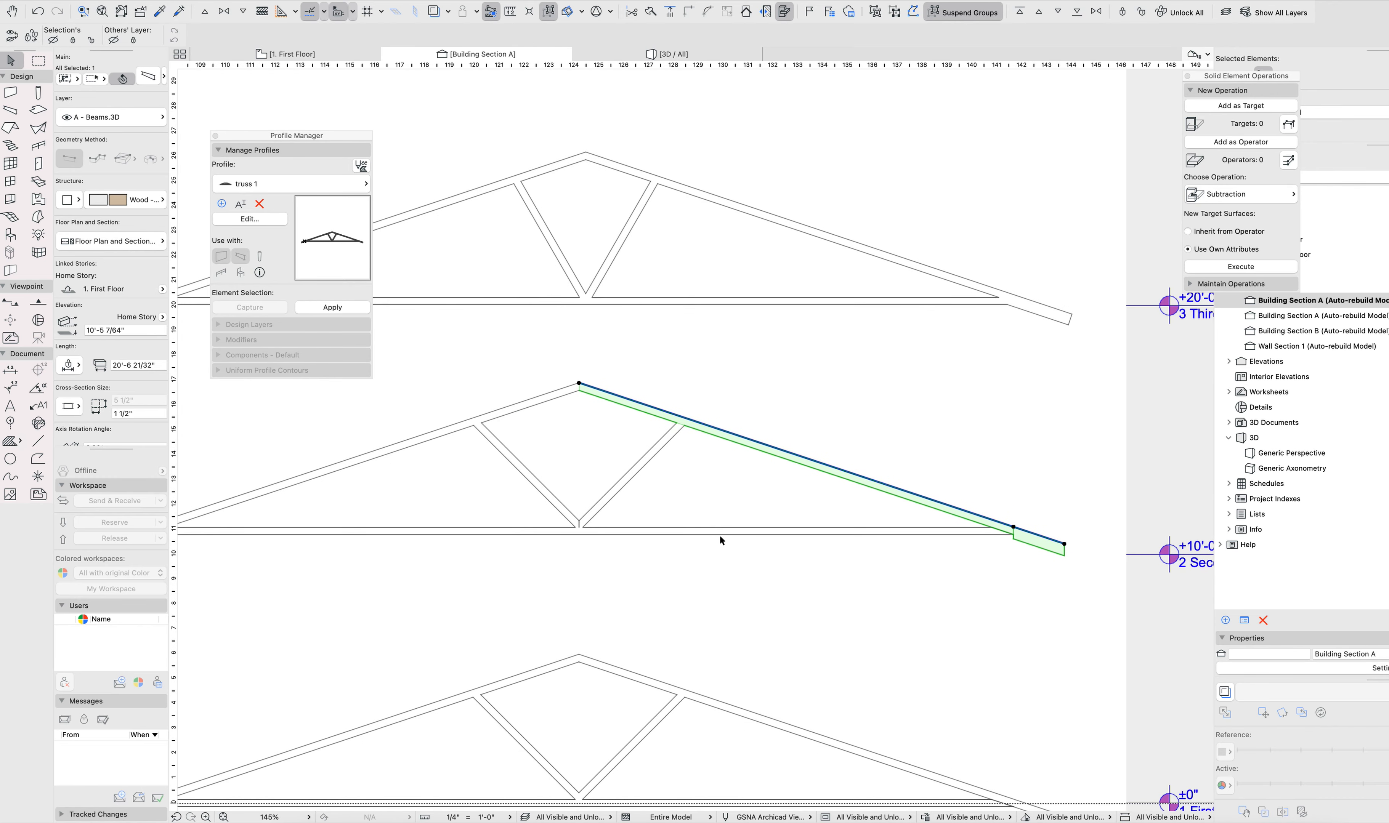
{"action": "key", "text": "Escape"}
Mirror a copy of the Second Floor truss's right diagonal beam about a vertical axis through its upper end.
{"action": "left_click", "coordinate": [598, 500]}
{"action": "scroll", "coordinate": [659, 170], "scroll_direction": "down", "scroll_amount": 8}
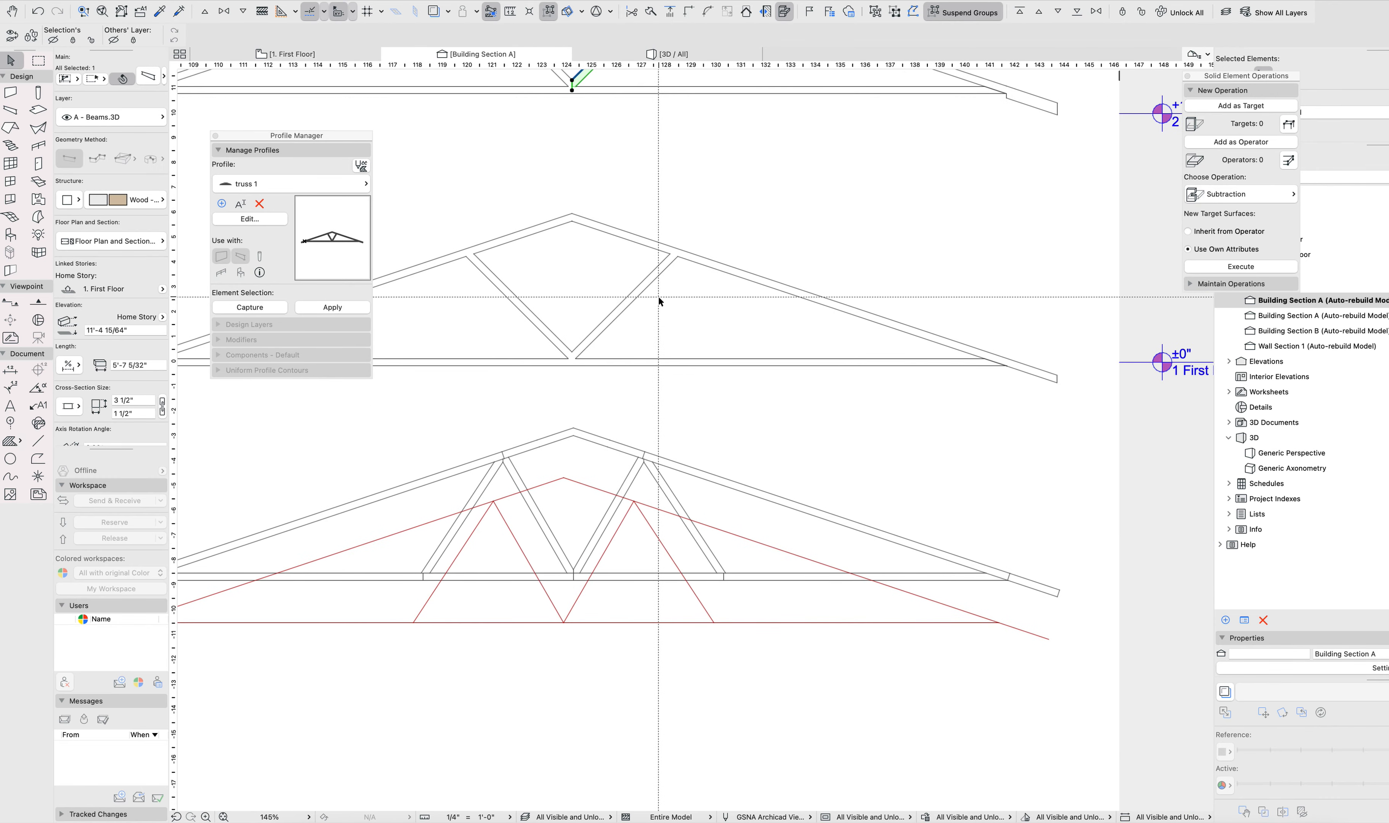
{"action": "scroll", "coordinate": [660, 302], "scroll_direction": "up", "scroll_amount": 9}
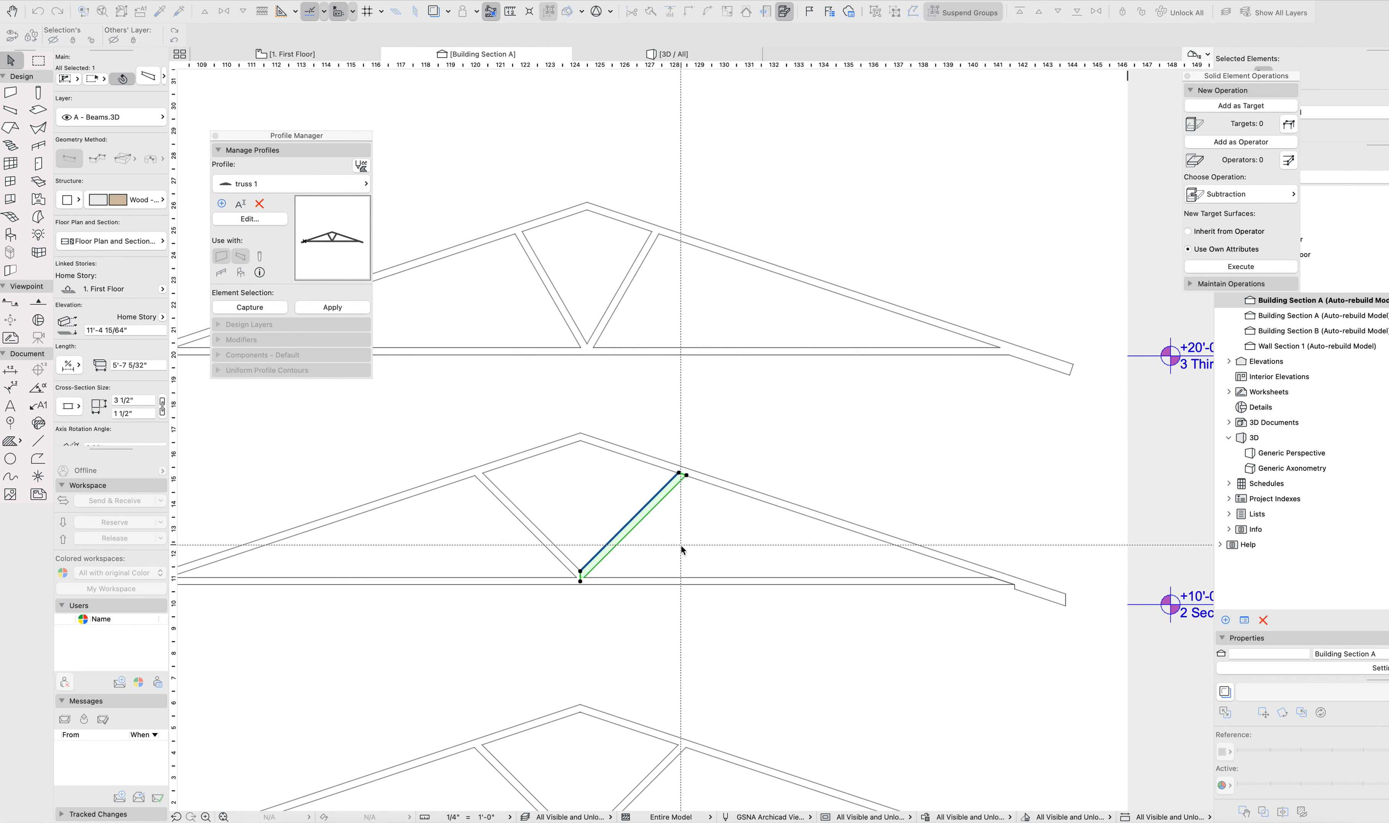
{"action": "key", "text": "super+shift+m"}
{"action": "left_click", "coordinate": [686, 477]}
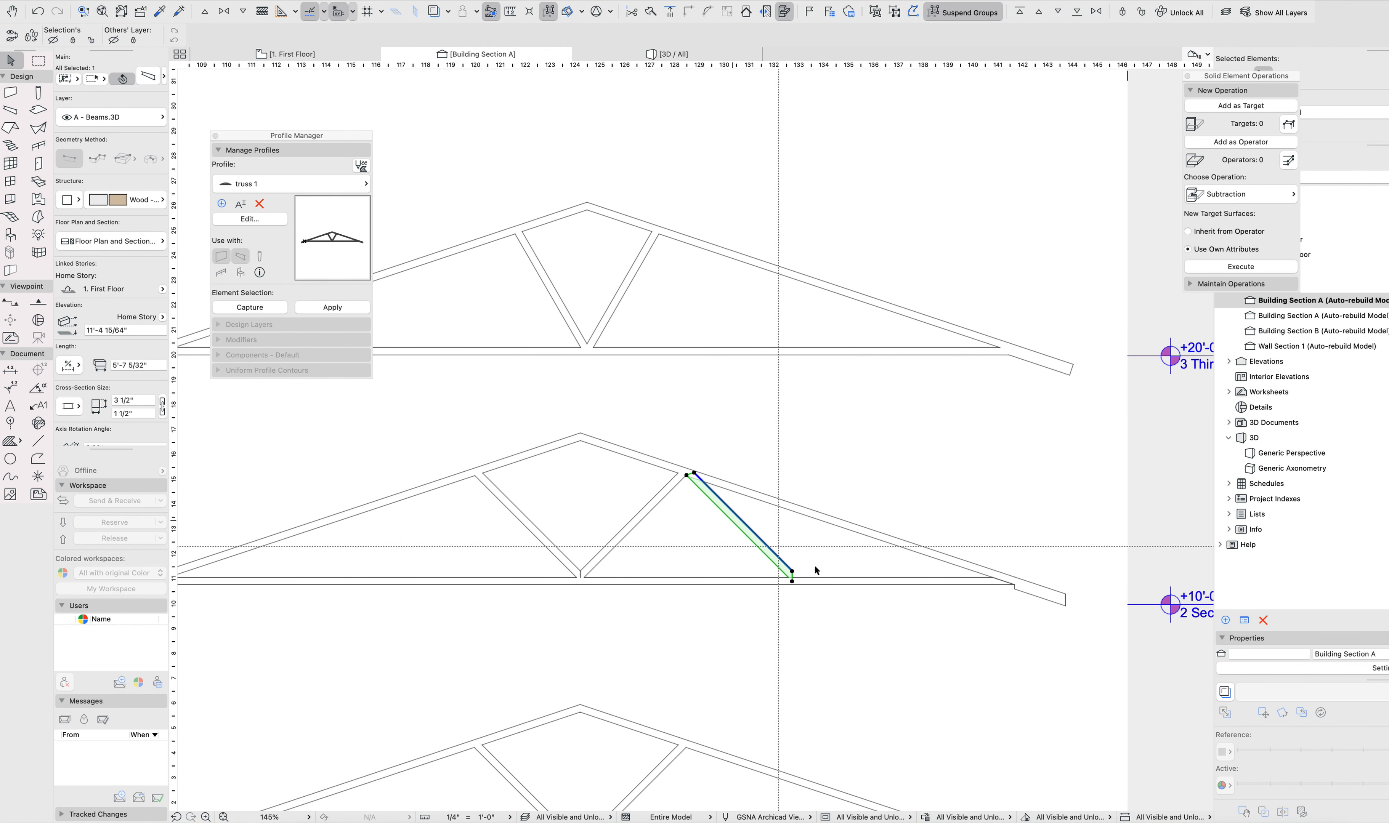
Reshape the copied diagonal beam to a steeper slope and shorten its lower end to meet the Second Floor truss's bottom chord.
{"action": "left_click", "coordinate": [792, 574]}
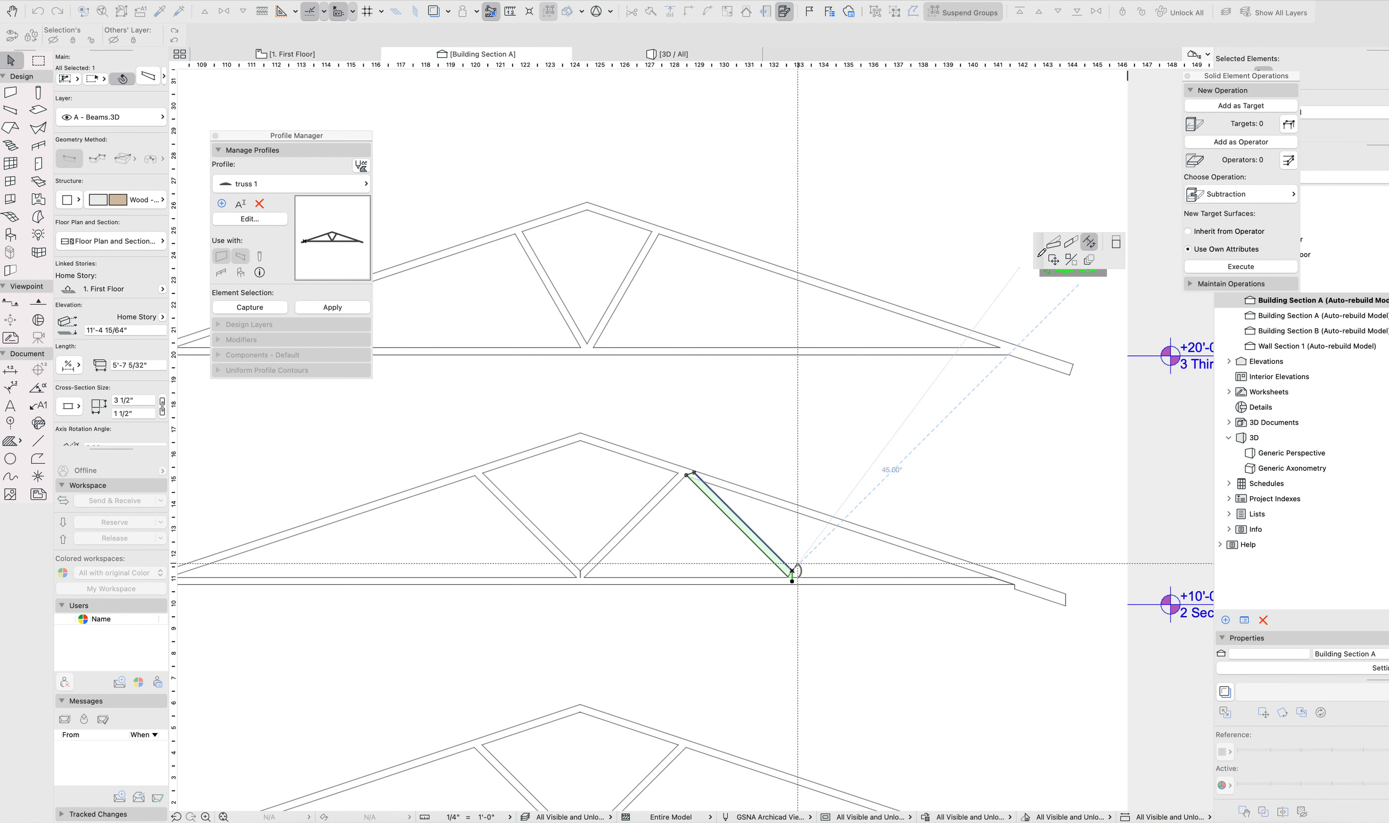
{"action": "left_click", "coordinate": [1053, 244]}
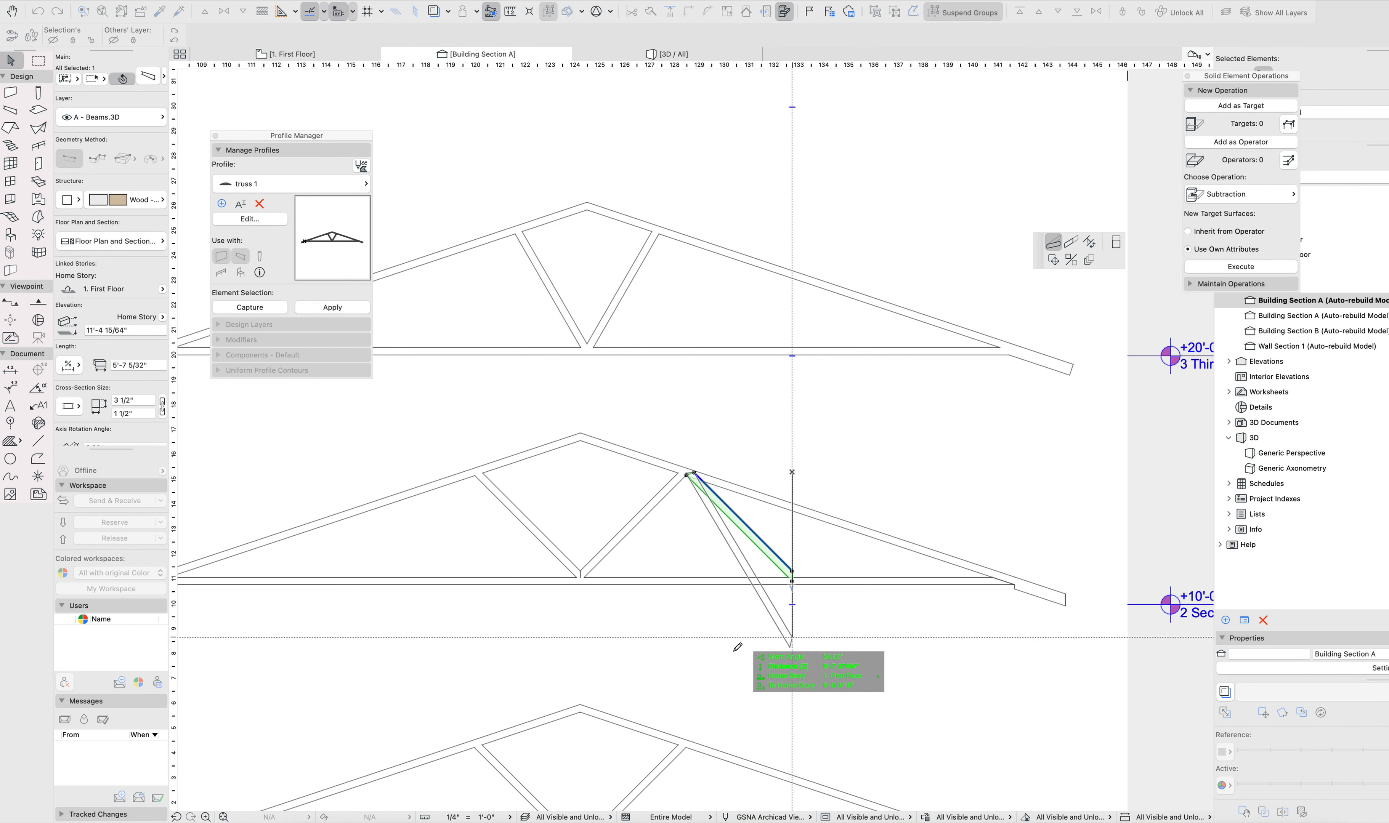
{"action": "left_click", "coordinate": [792, 664]}
{"action": "left_click", "coordinate": [693, 472]}
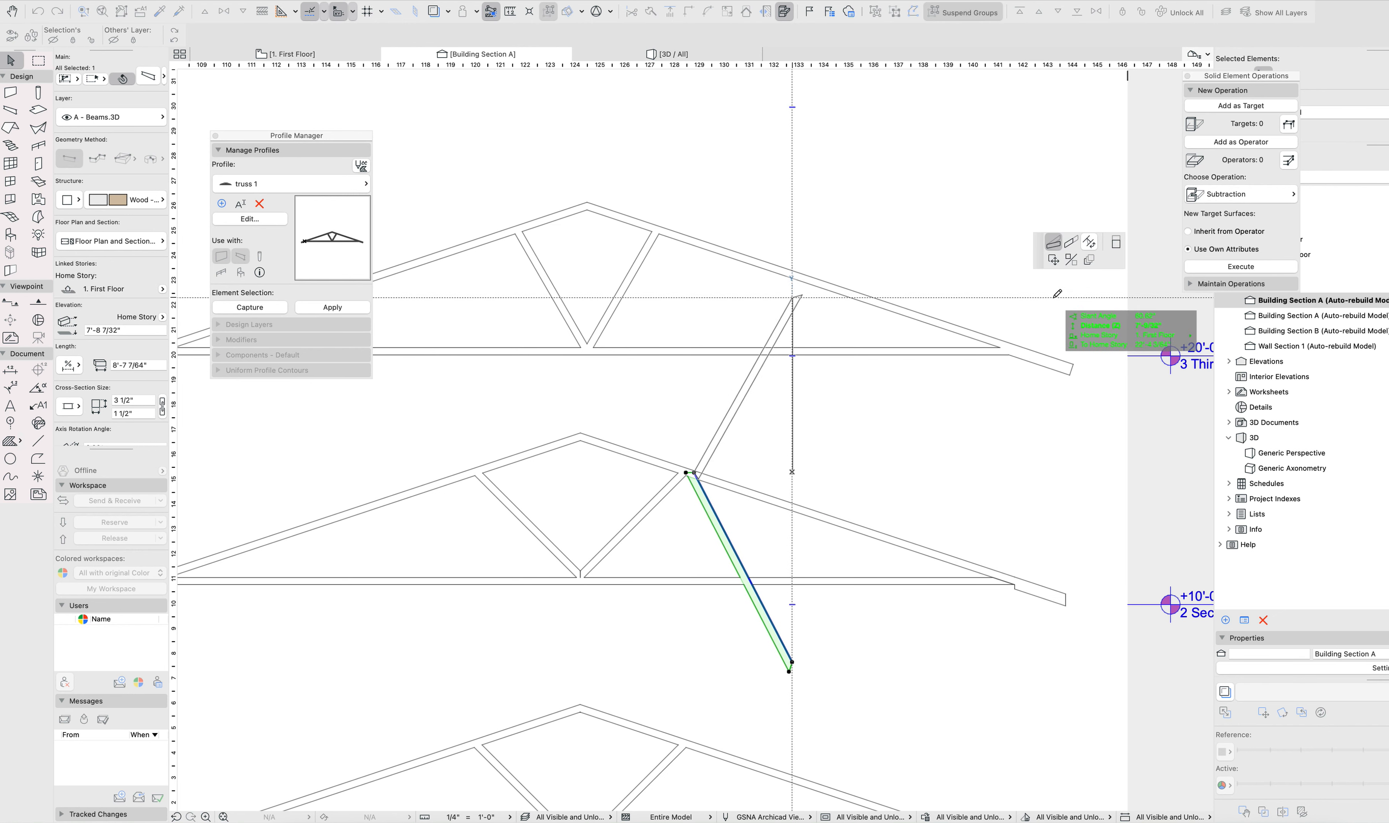
{"action": "left_click", "coordinate": [1071, 242]}
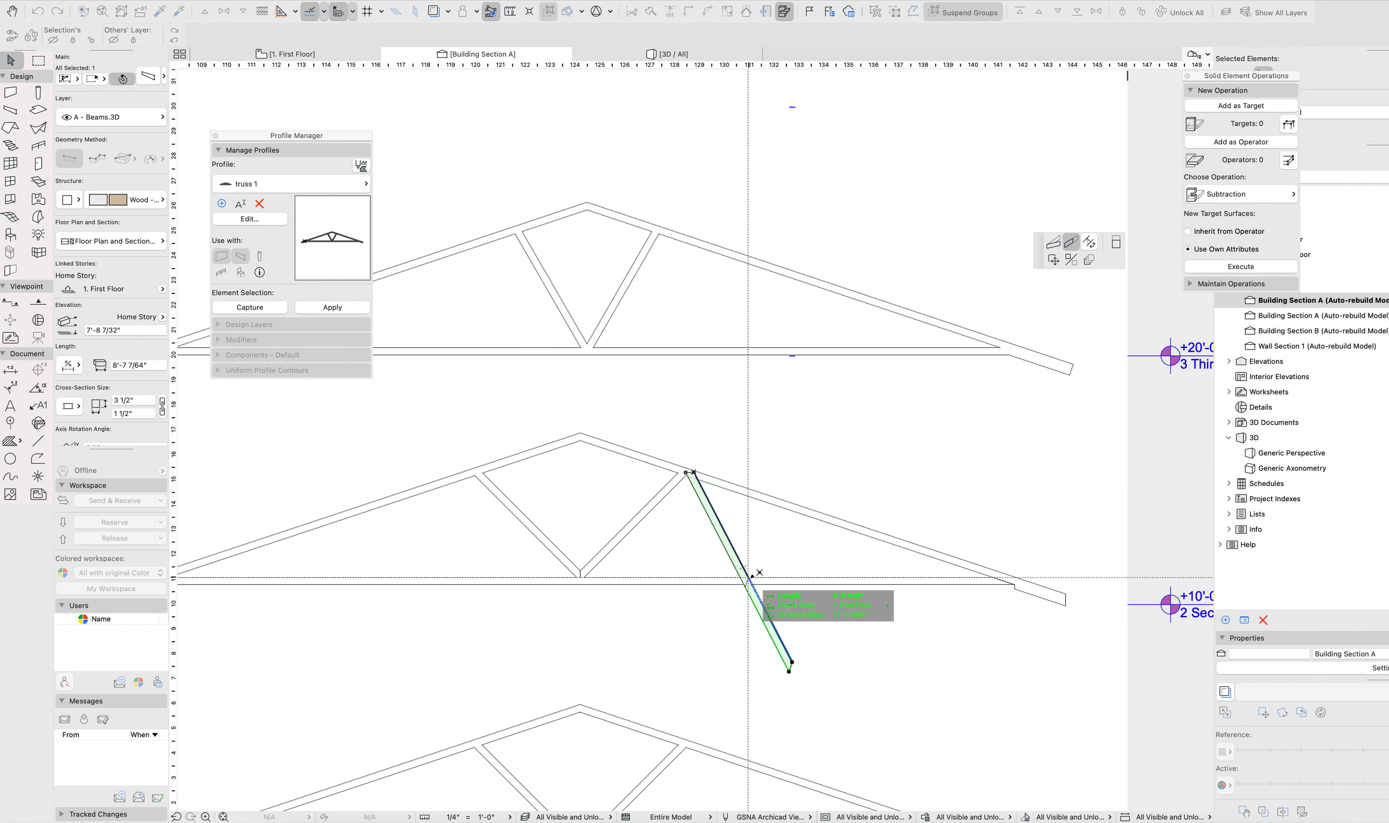
{"action": "left_click", "coordinate": [745, 587]}
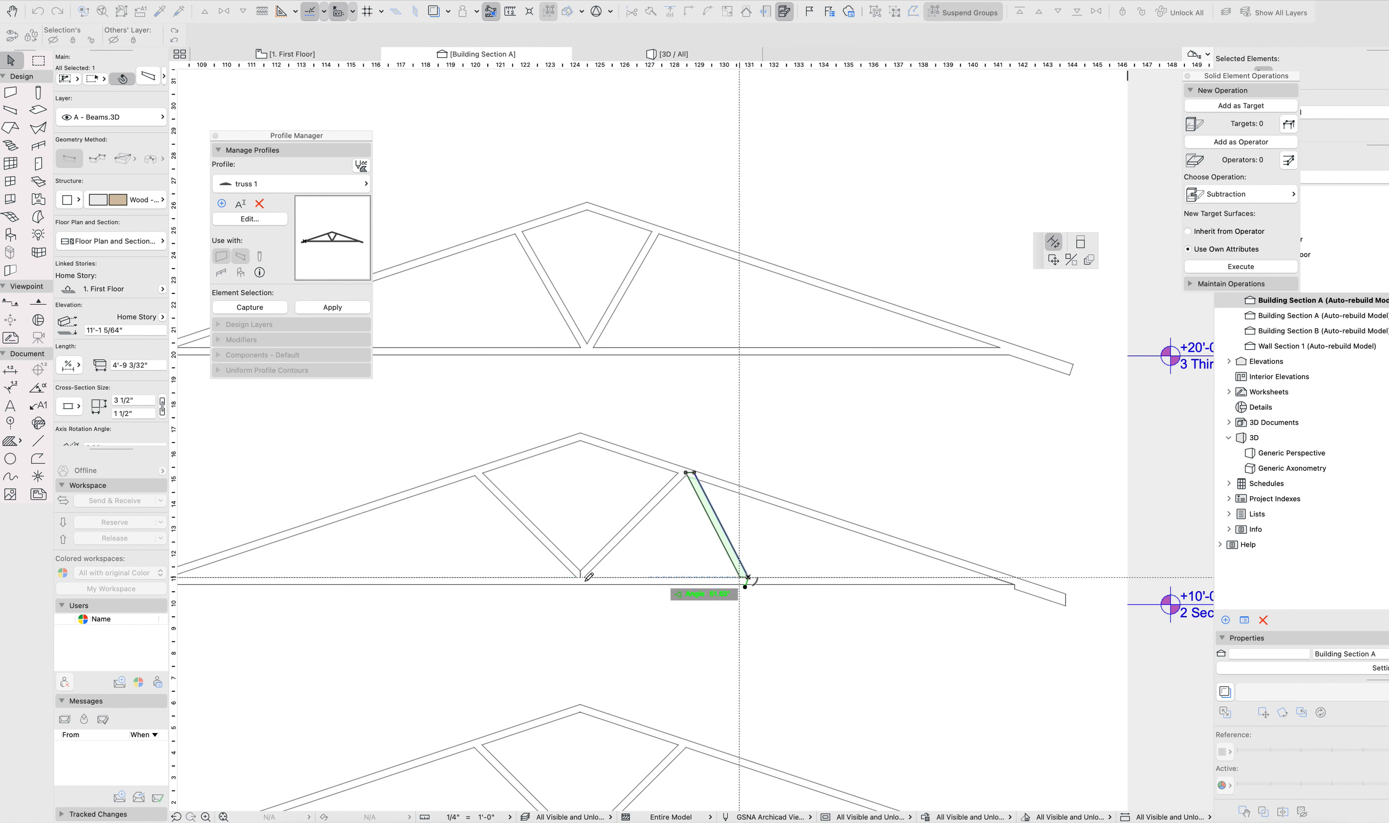
Mirror a copy of the new outer web beam about the vertical axis through the Second Floor truss's ridge.
{"action": "middle_click_drag", "start_coordinate": [577, 550], "coordinate": [756, 527]}
{"action": "key", "text": "alt+super+m"}
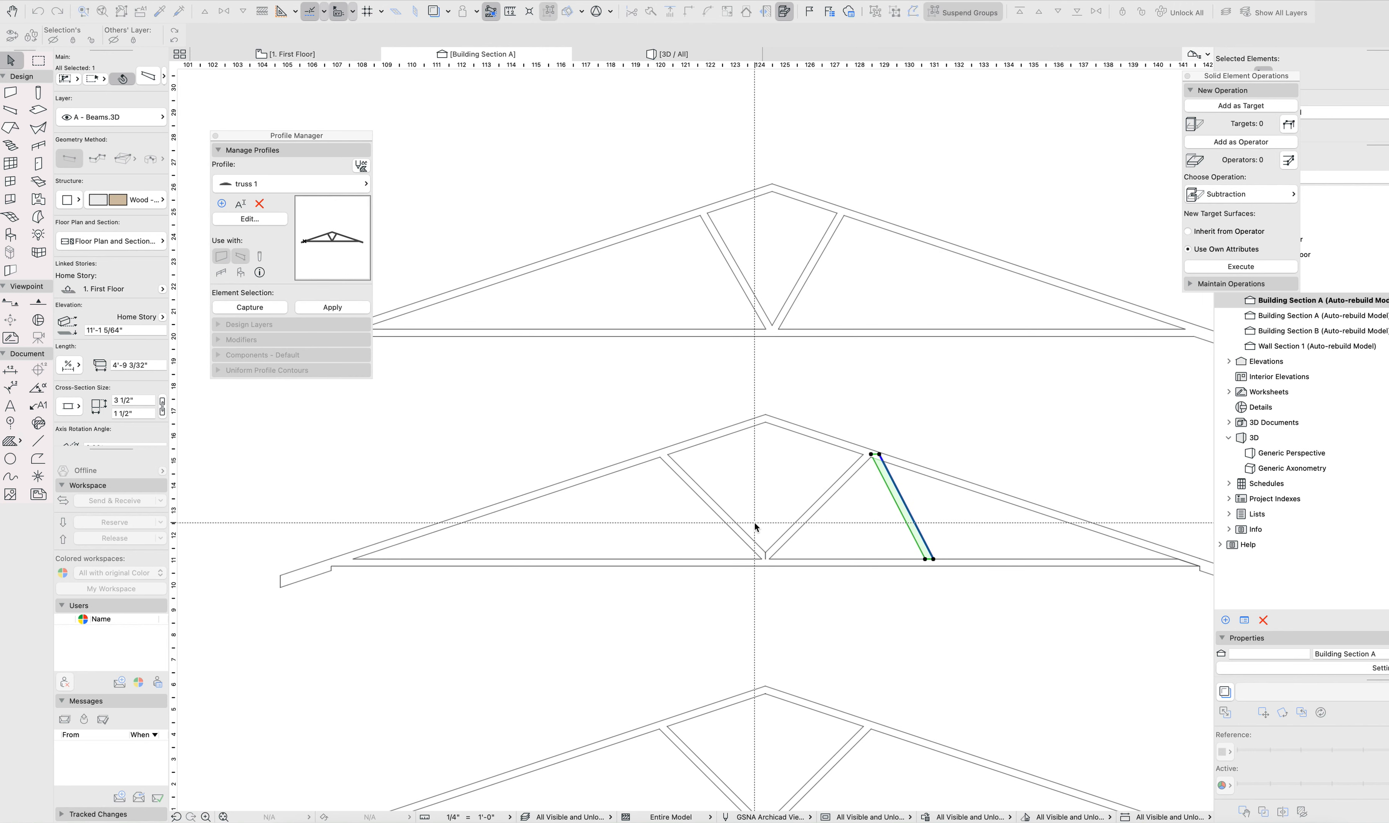
{"action": "left_click", "coordinate": [766, 423]}
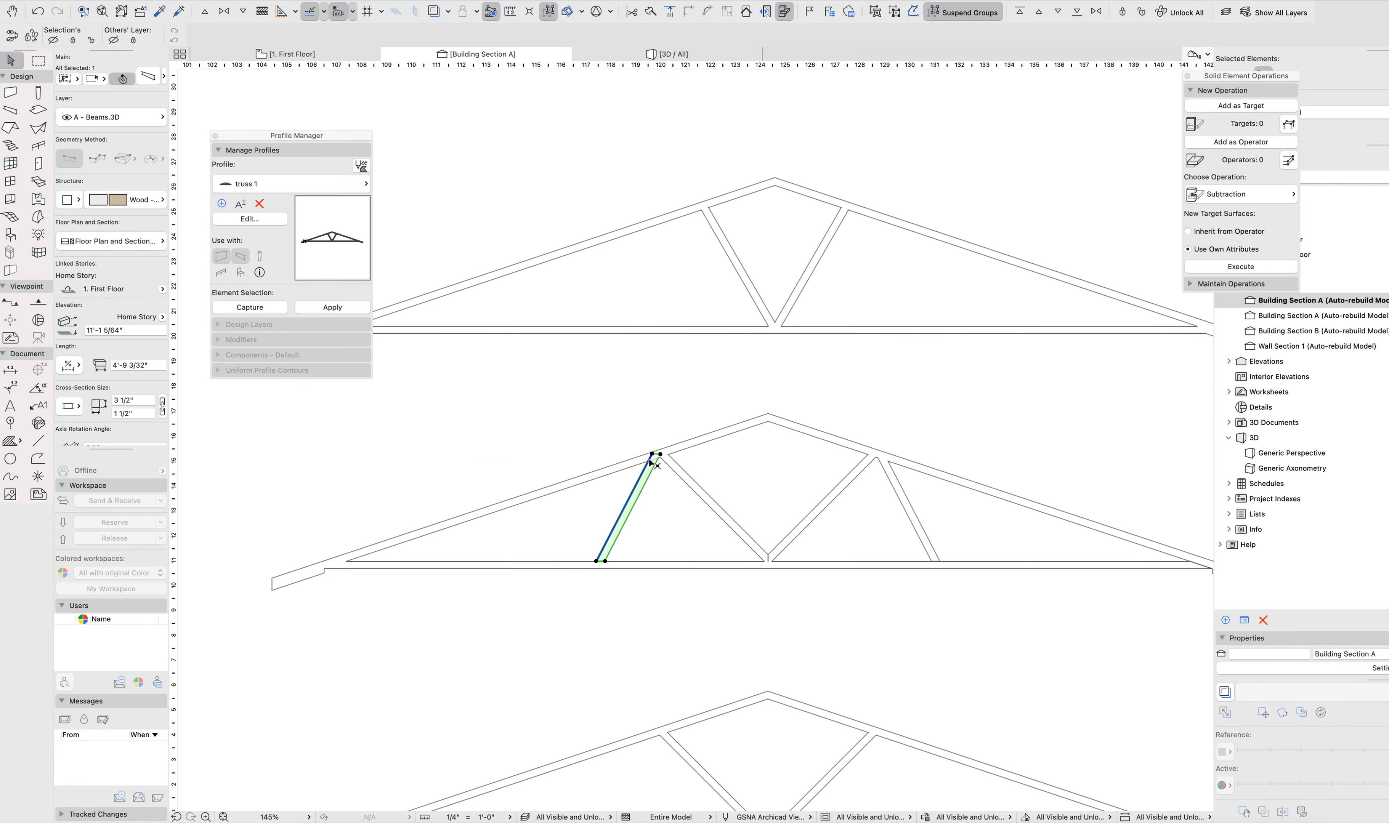
Shorten the mirrored left web beam's upper end to the top chord's underside and angle its end cut along the chord.
{"action": "scroll", "coordinate": [657, 454], "scroll_direction": "up", "scroll_amount": 5}
{"action": "left_click", "coordinate": [662, 441]}
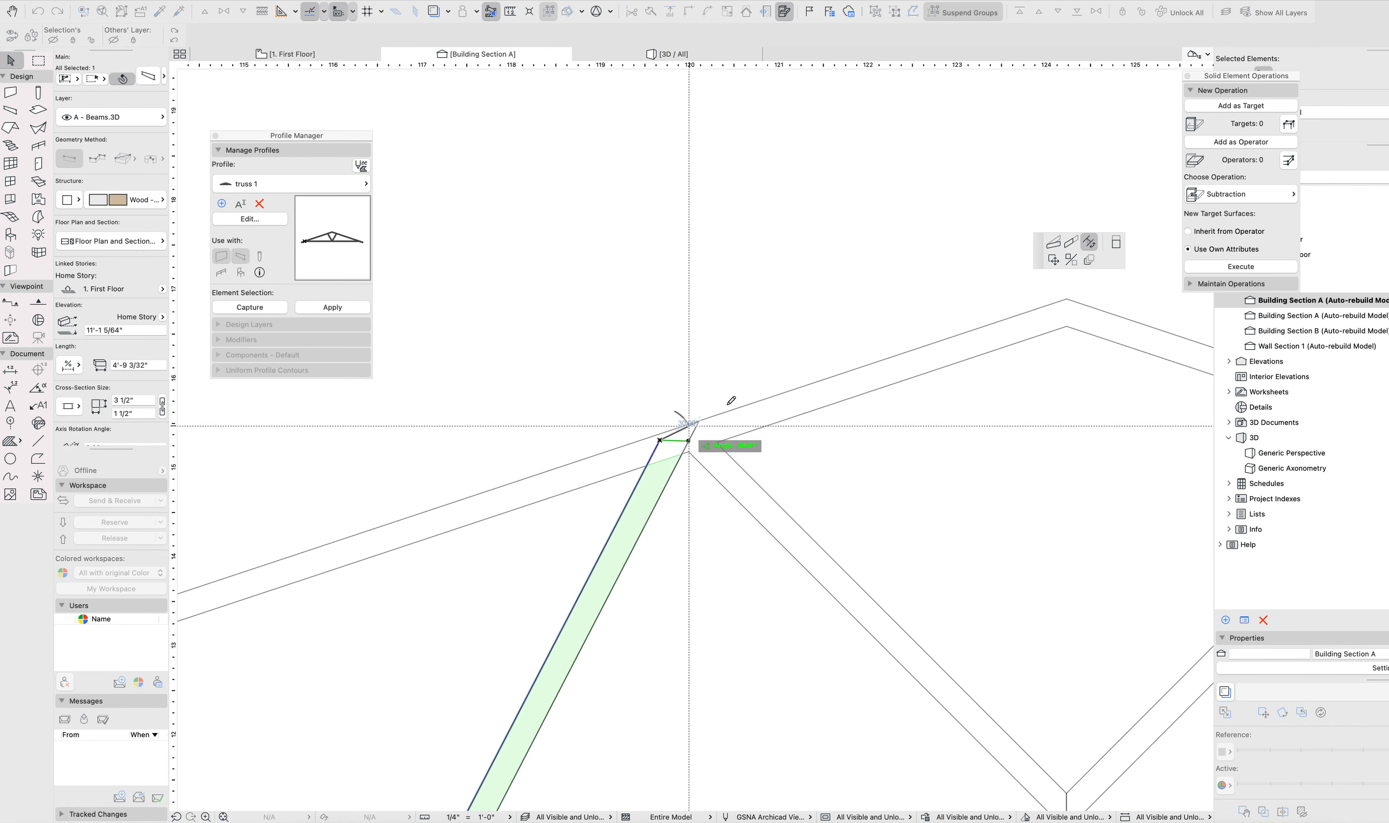
{"action": "left_click", "coordinate": [1071, 242]}
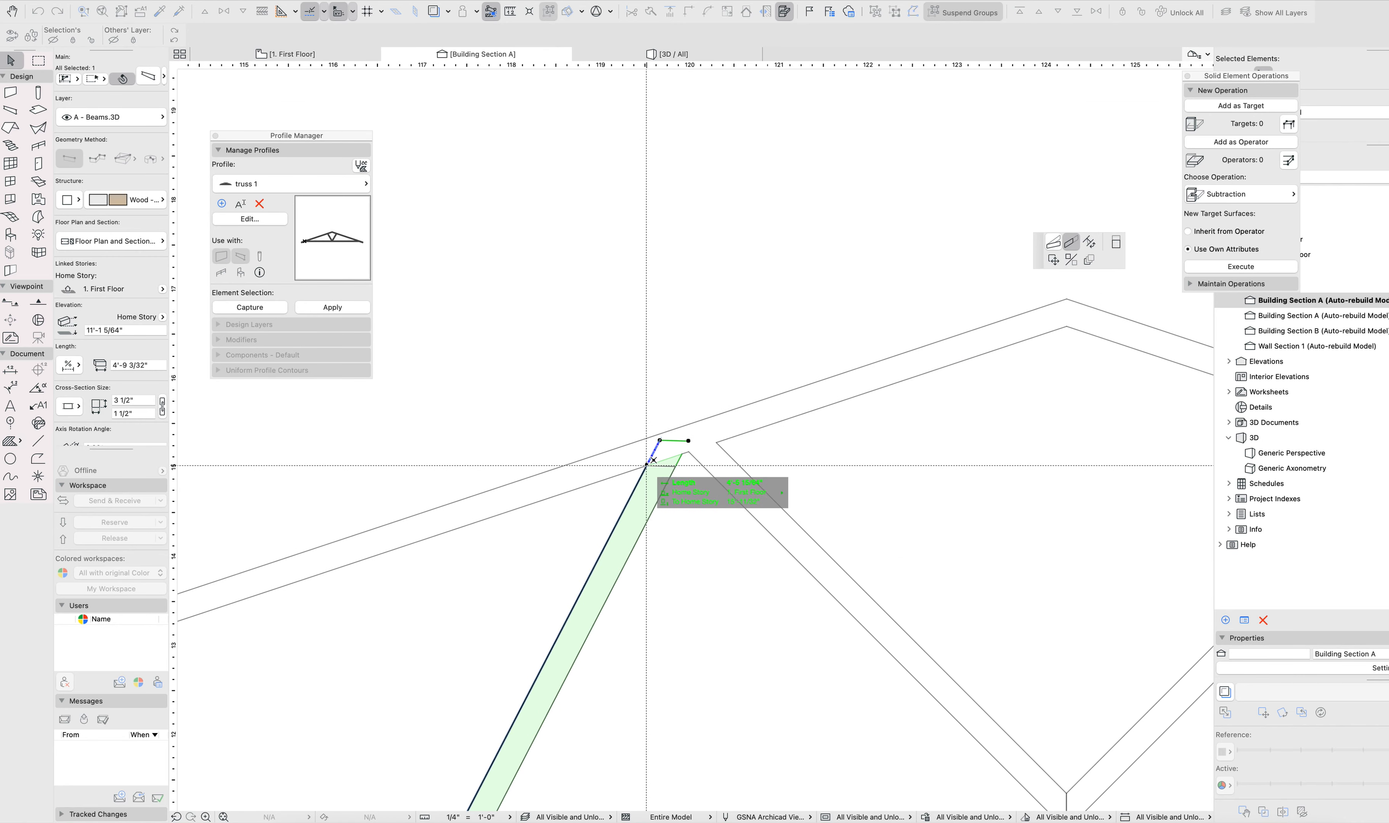
{"action": "left_click", "coordinate": [678, 467]}
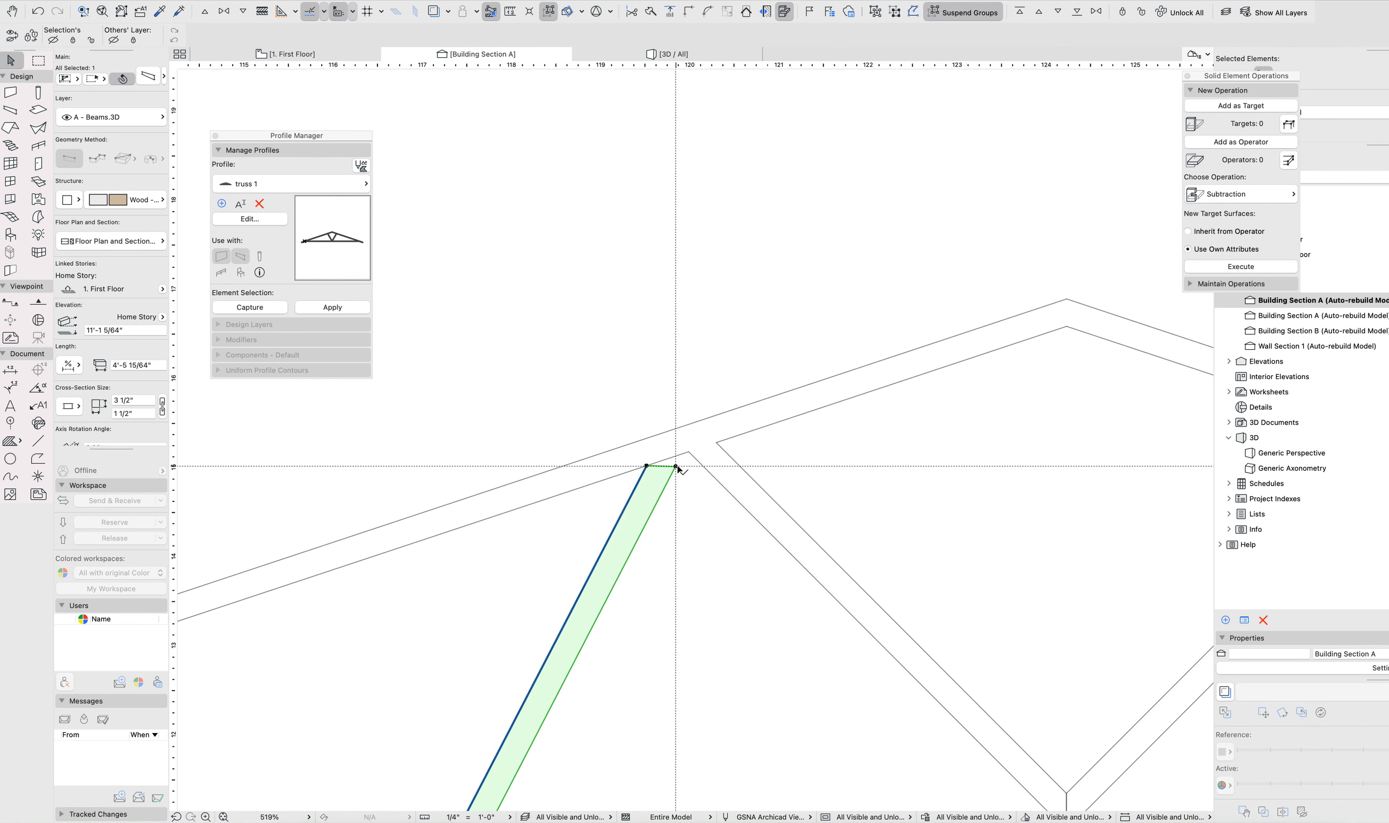
{"action": "left_click", "coordinate": [675, 467]}
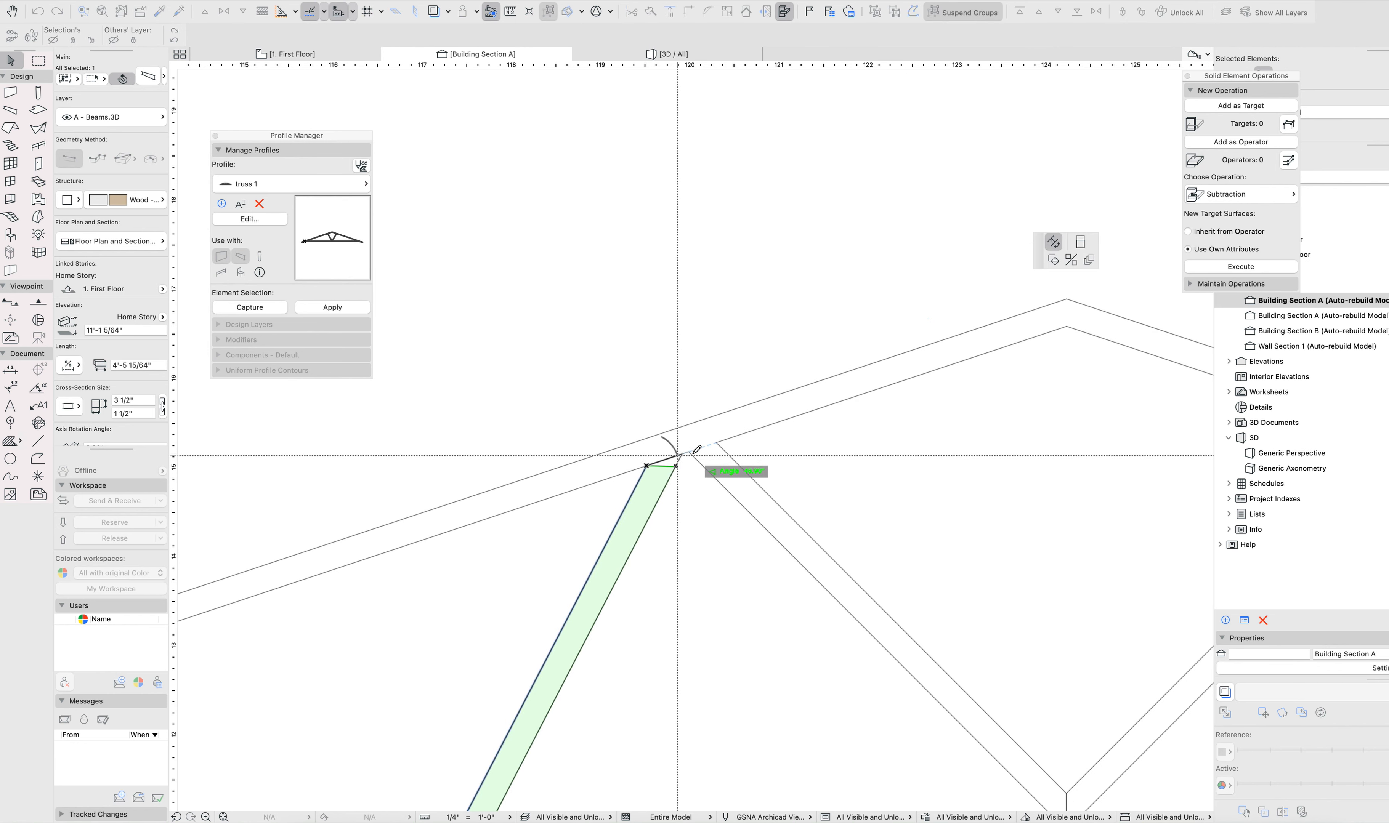
{"action": "left_click", "coordinate": [731, 462]}
Examine the Truss 1 object below the First Floor truss and compare its web layout with the Second Floor beam truss.
{"action": "scroll", "coordinate": [732, 479], "scroll_direction": "down", "scroll_amount": 10}
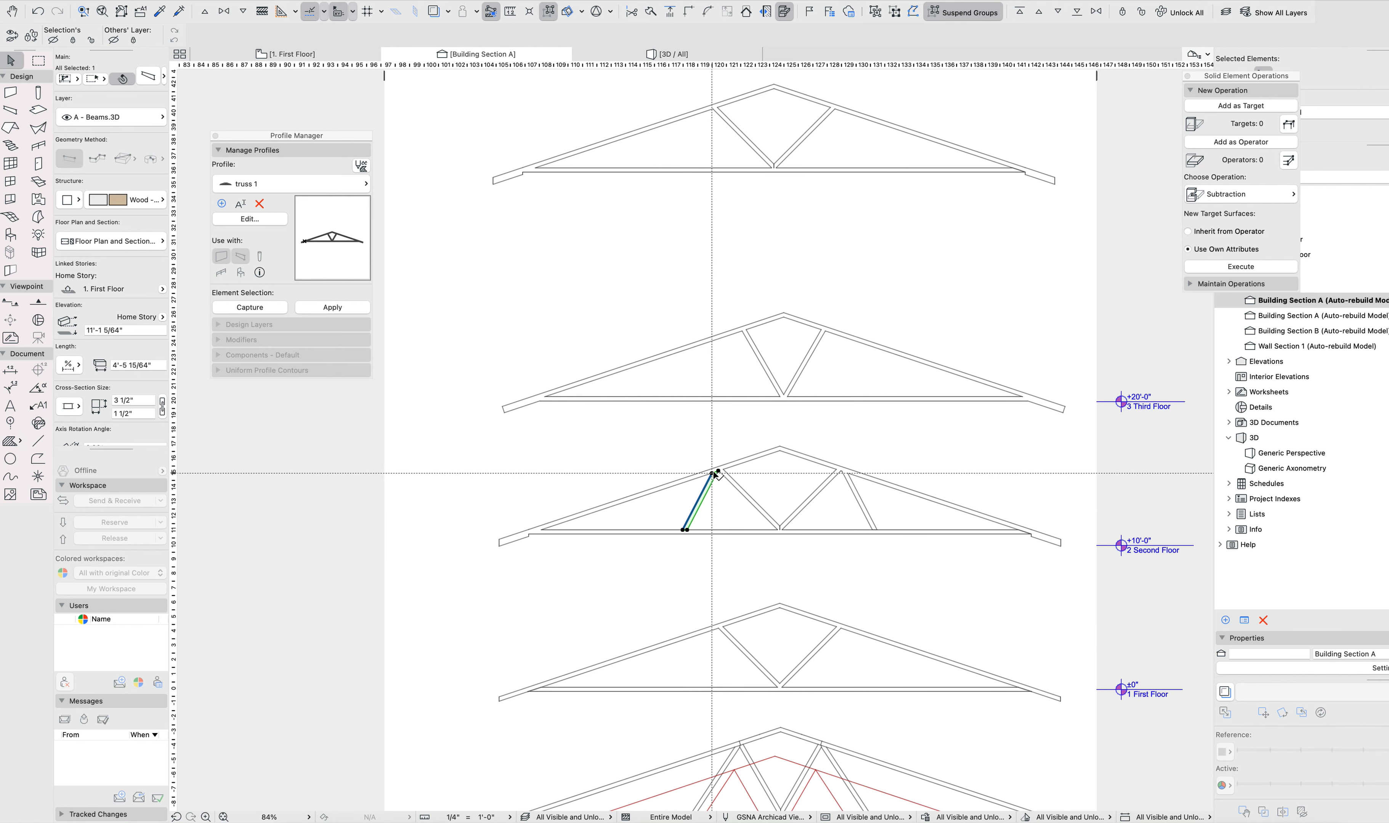
{"action": "scroll", "coordinate": [726, 564], "scroll_direction": "down", "scroll_amount": 10}
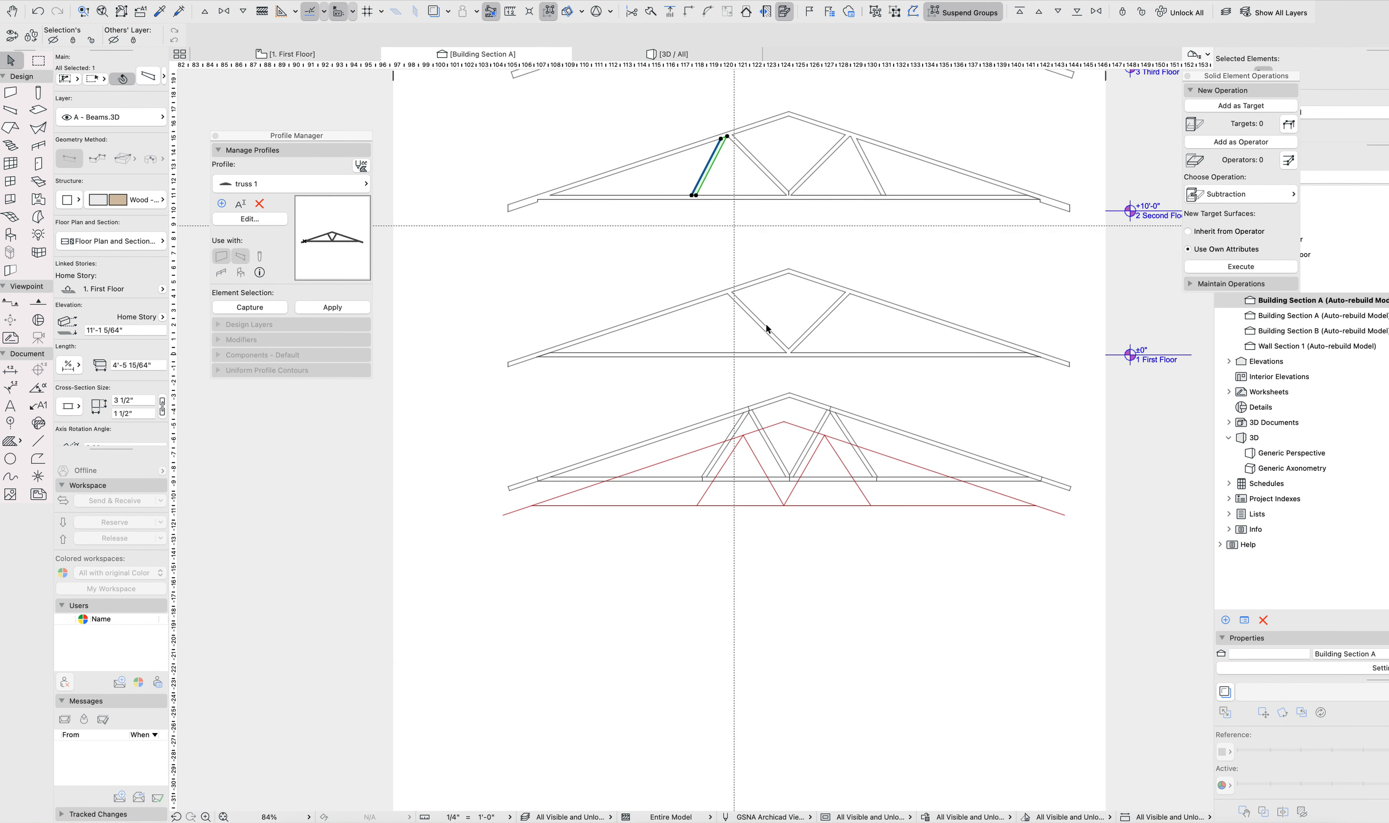
{"action": "left_click", "coordinate": [908, 433]}
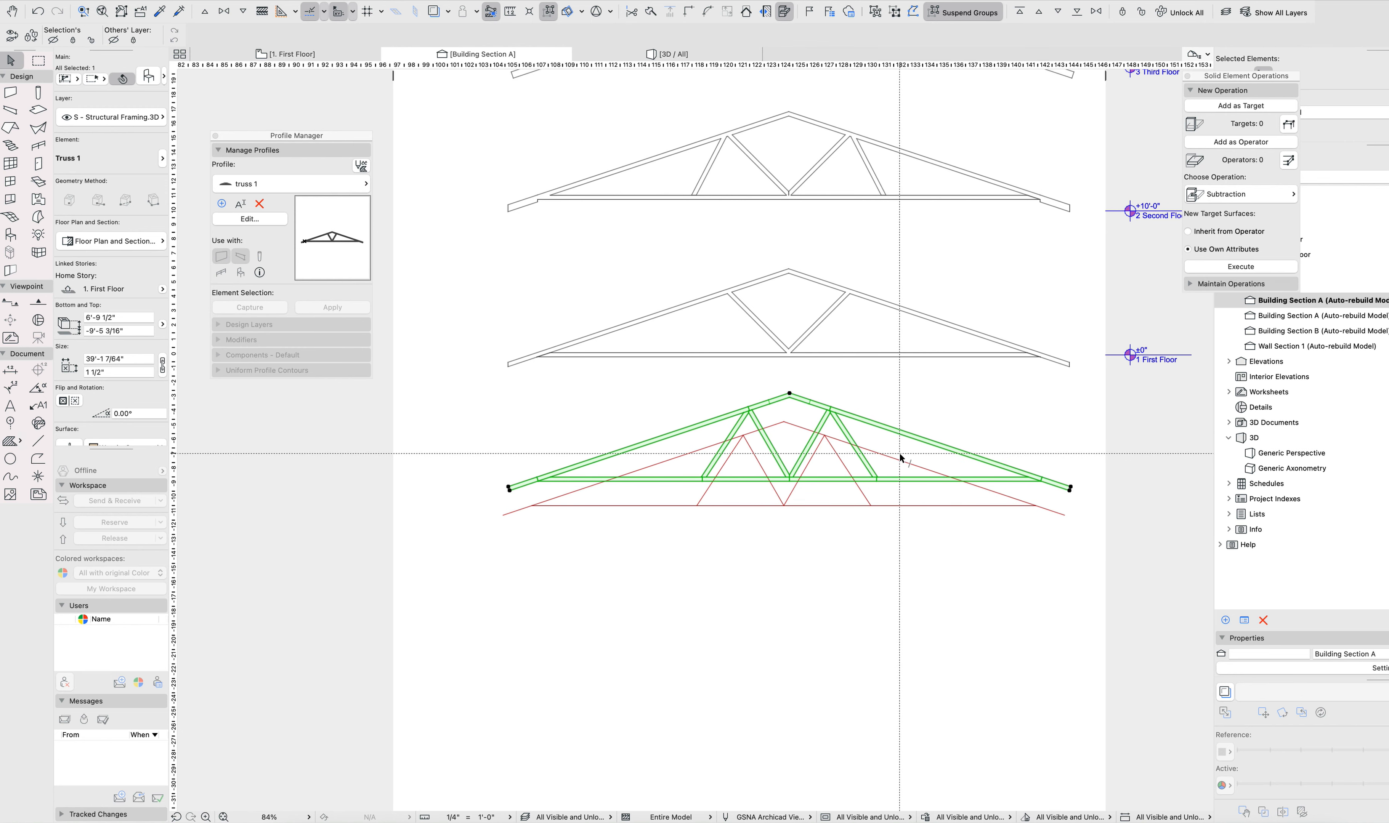
{"action": "scroll", "coordinate": [899, 456], "scroll_direction": "up", "scroll_amount": 8}
{"action": "scroll", "coordinate": [755, 336], "scroll_direction": "up", "scroll_amount": 8}
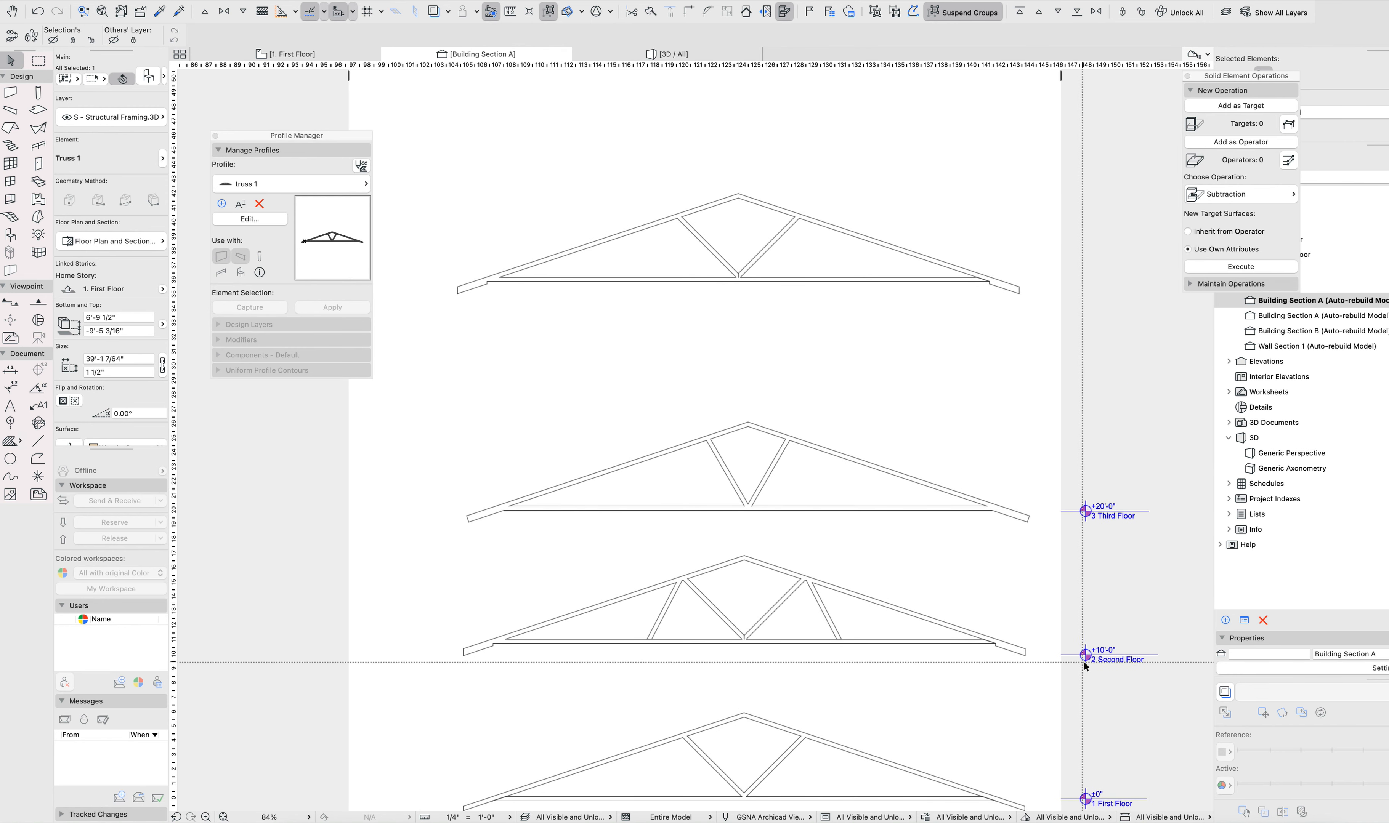
{"action": "left_click", "coordinate": [1025, 674]}
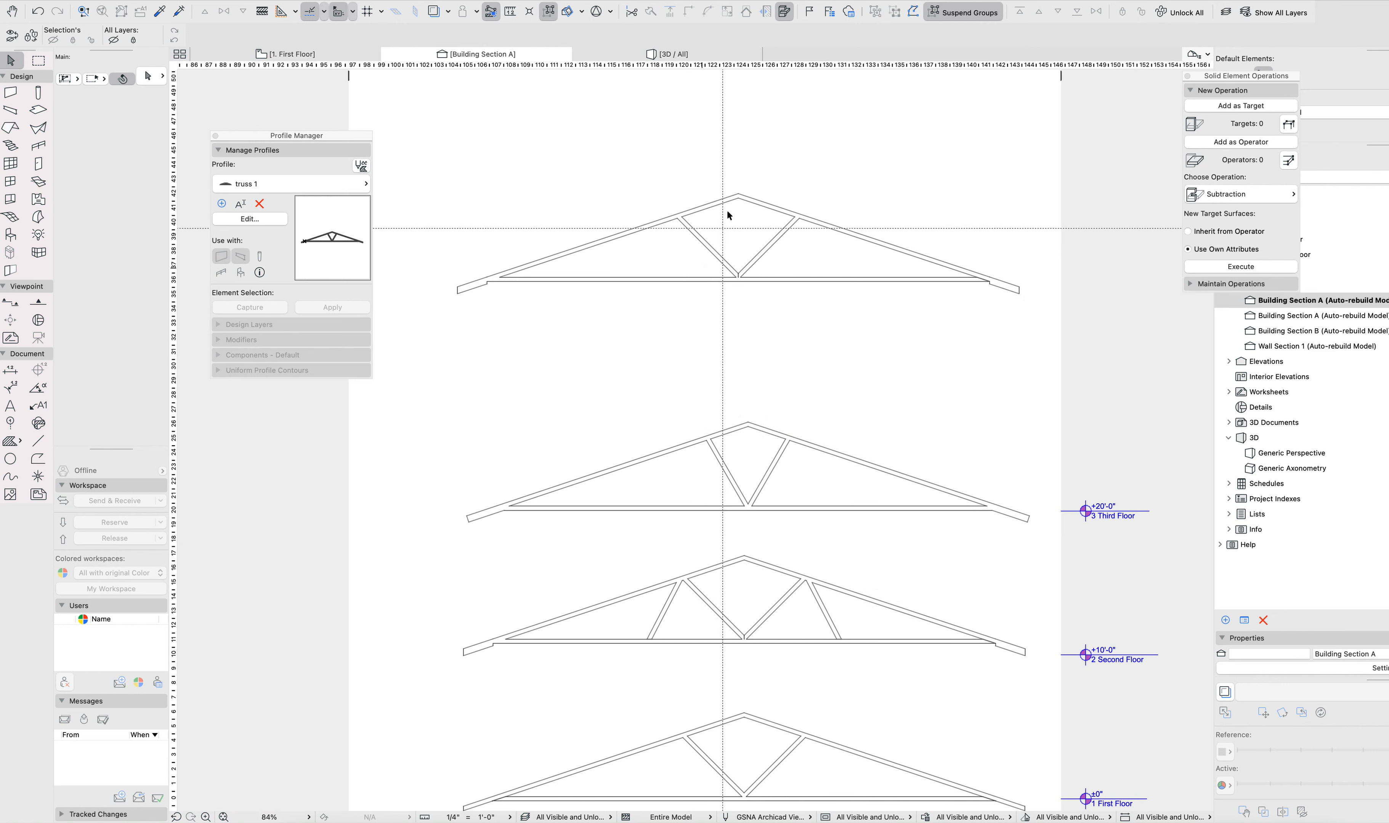
Select all the beams of the Second Floor truss to check its separate members, and clear the selection.
{"action": "left_click_drag", "start_coordinate": [1050, 670], "coordinate": [406, 585]}
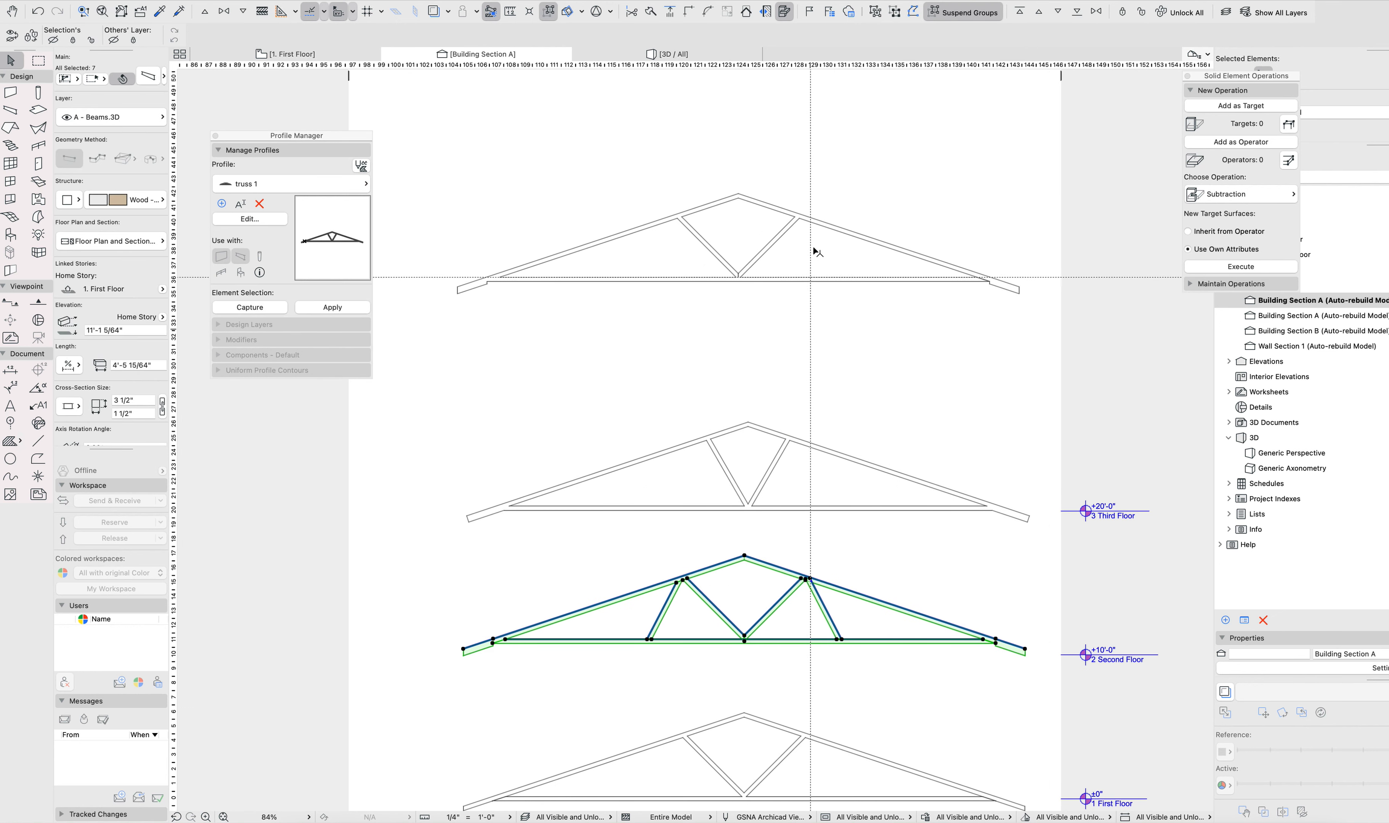
{"action": "middle_click_drag", "start_coordinate": [909, 481], "coordinate": [909, 472]}
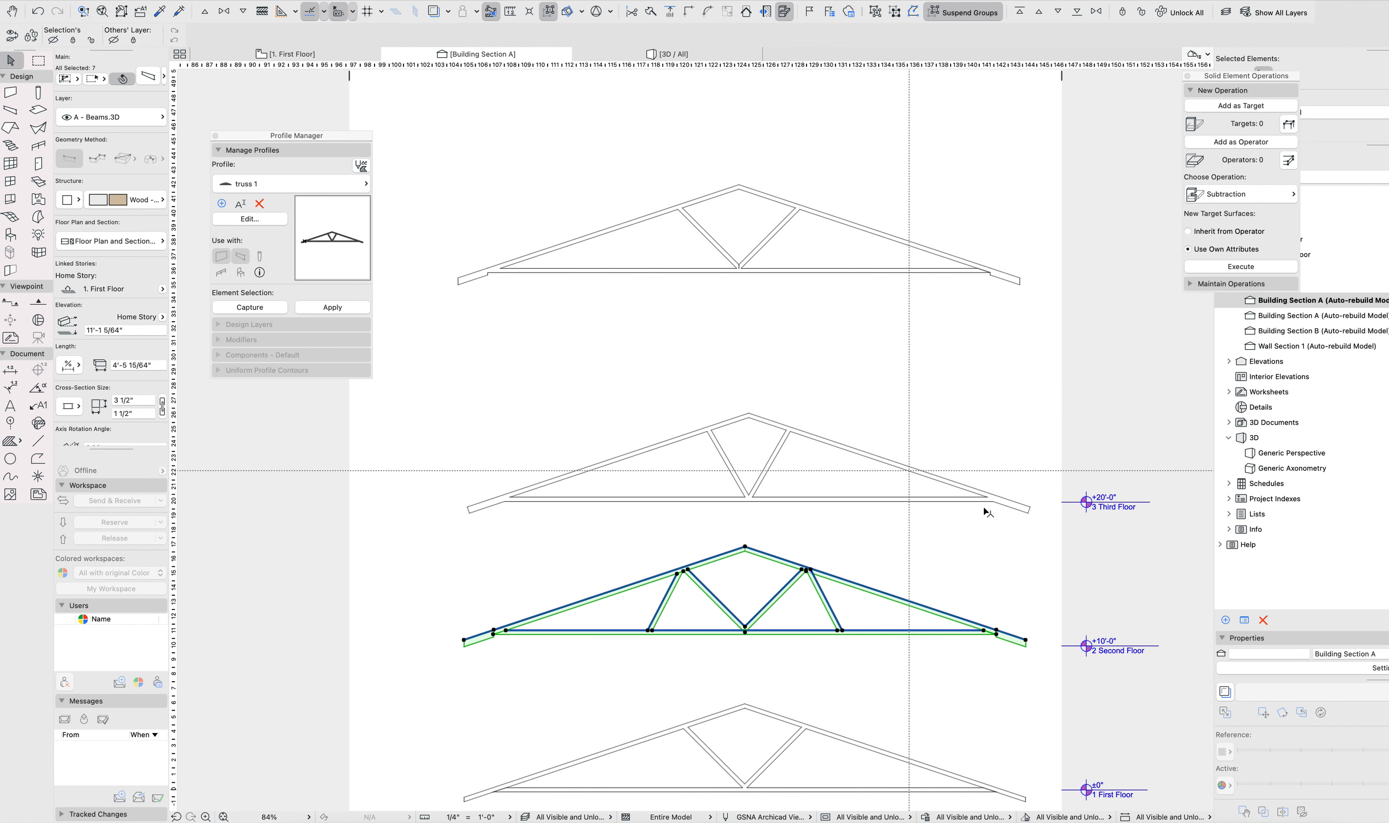
{"action": "key", "text": "Escape"}
Open the Third Floor truss's truss 1 profile for editing and examine its wood fill outline.
{"action": "middle_click_drag", "start_coordinate": [765, 497], "coordinate": [748, 539]}
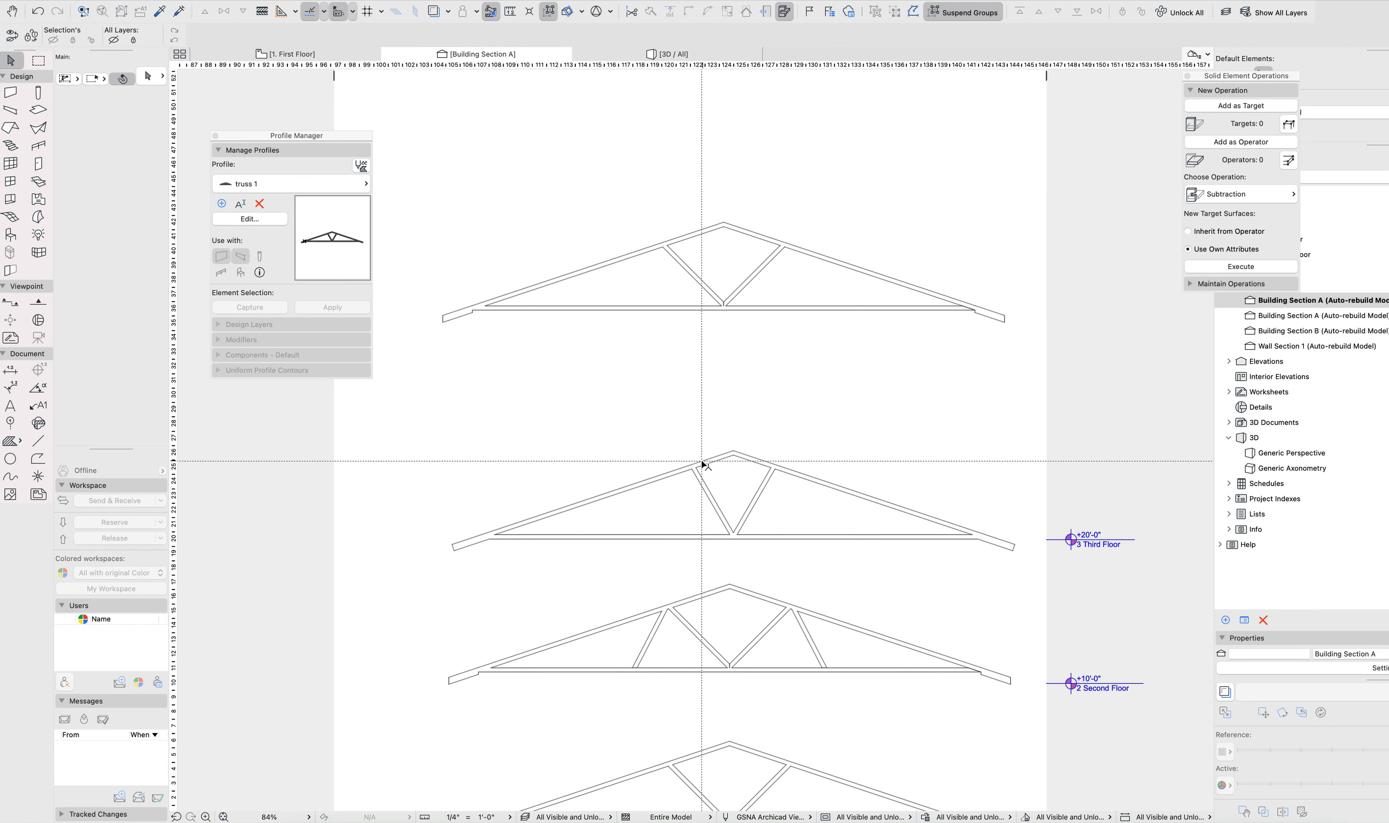
{"action": "left_click", "coordinate": [757, 466]}
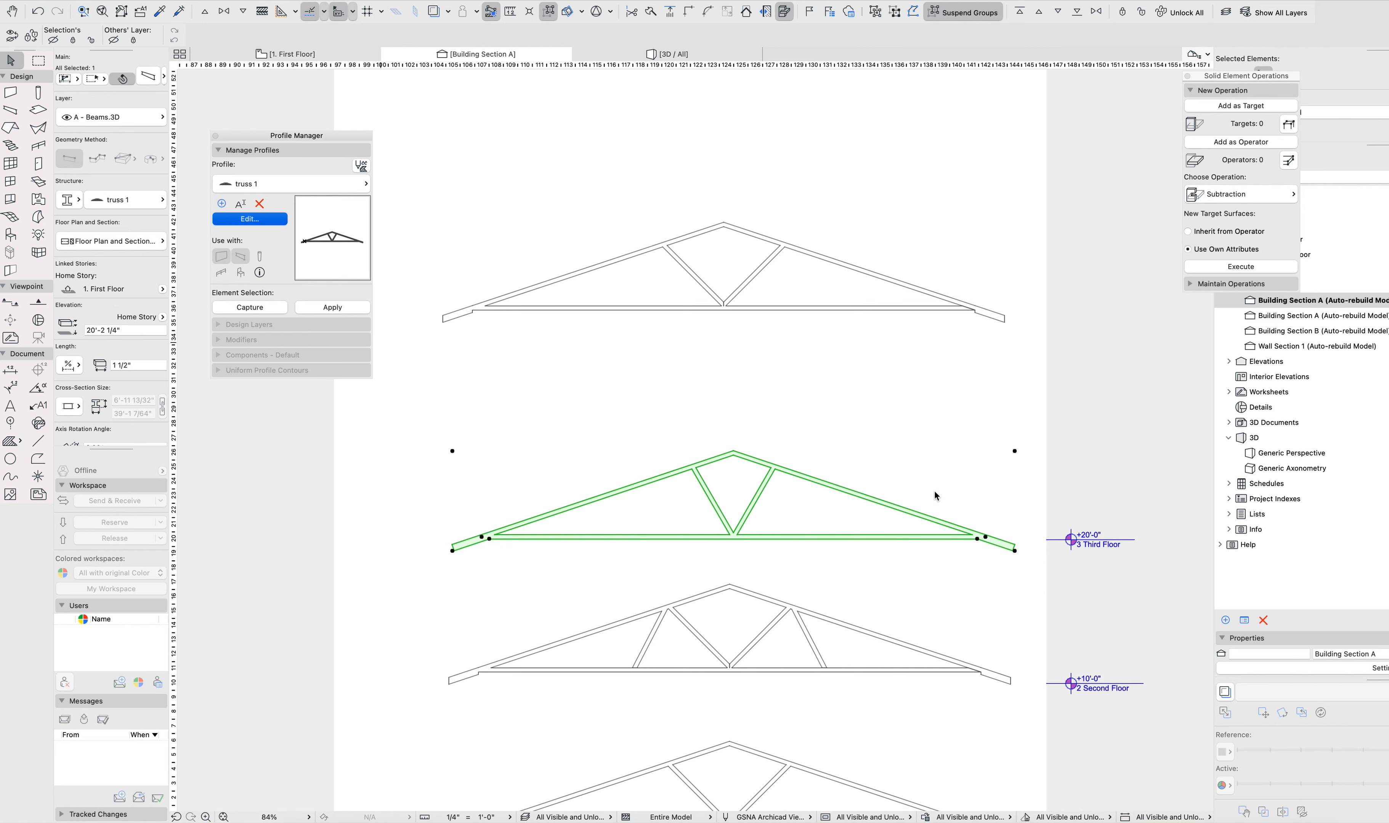
{"action": "middle_click_drag", "start_coordinate": [963, 443], "coordinate": [540, 410]}
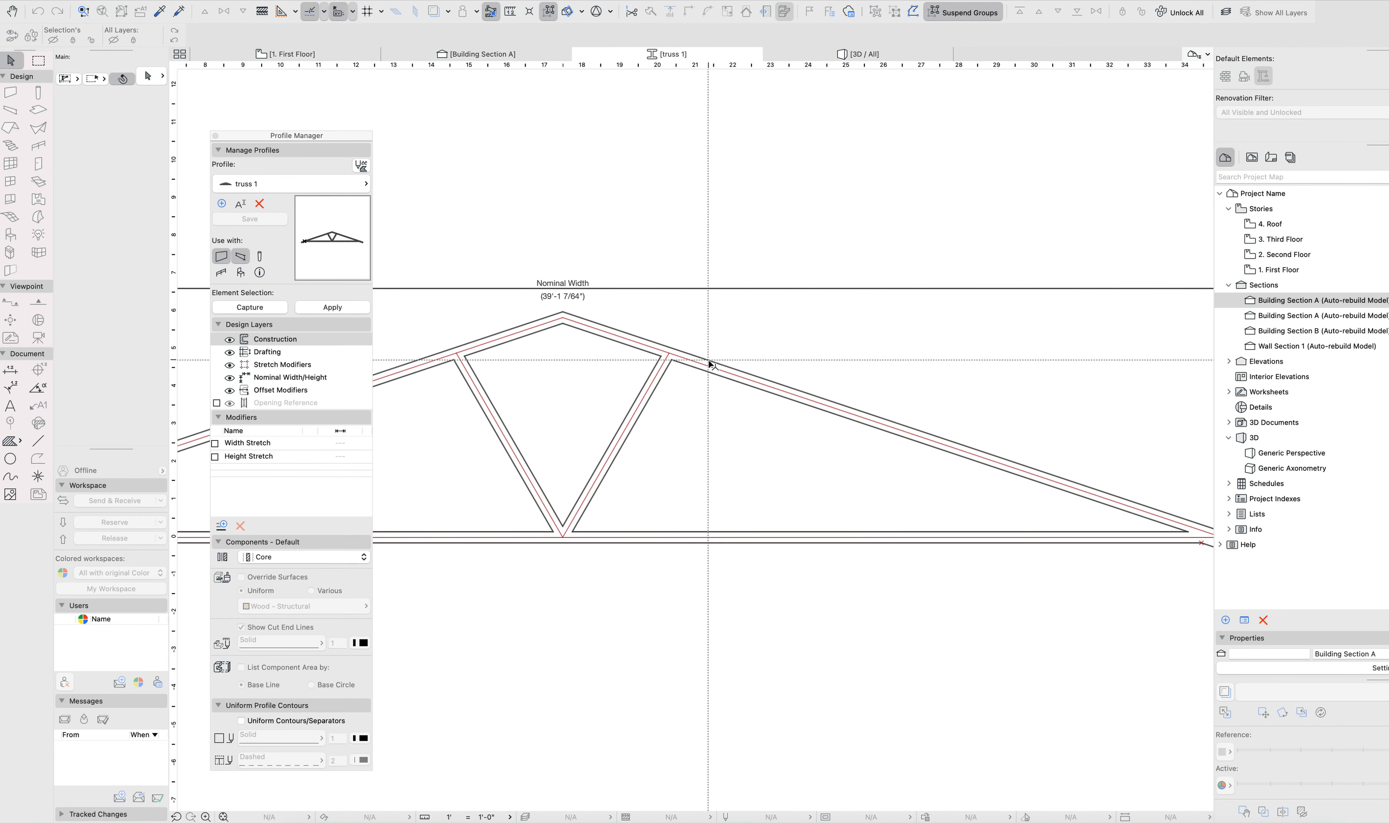
{"action": "left_click", "coordinate": [706, 365]}
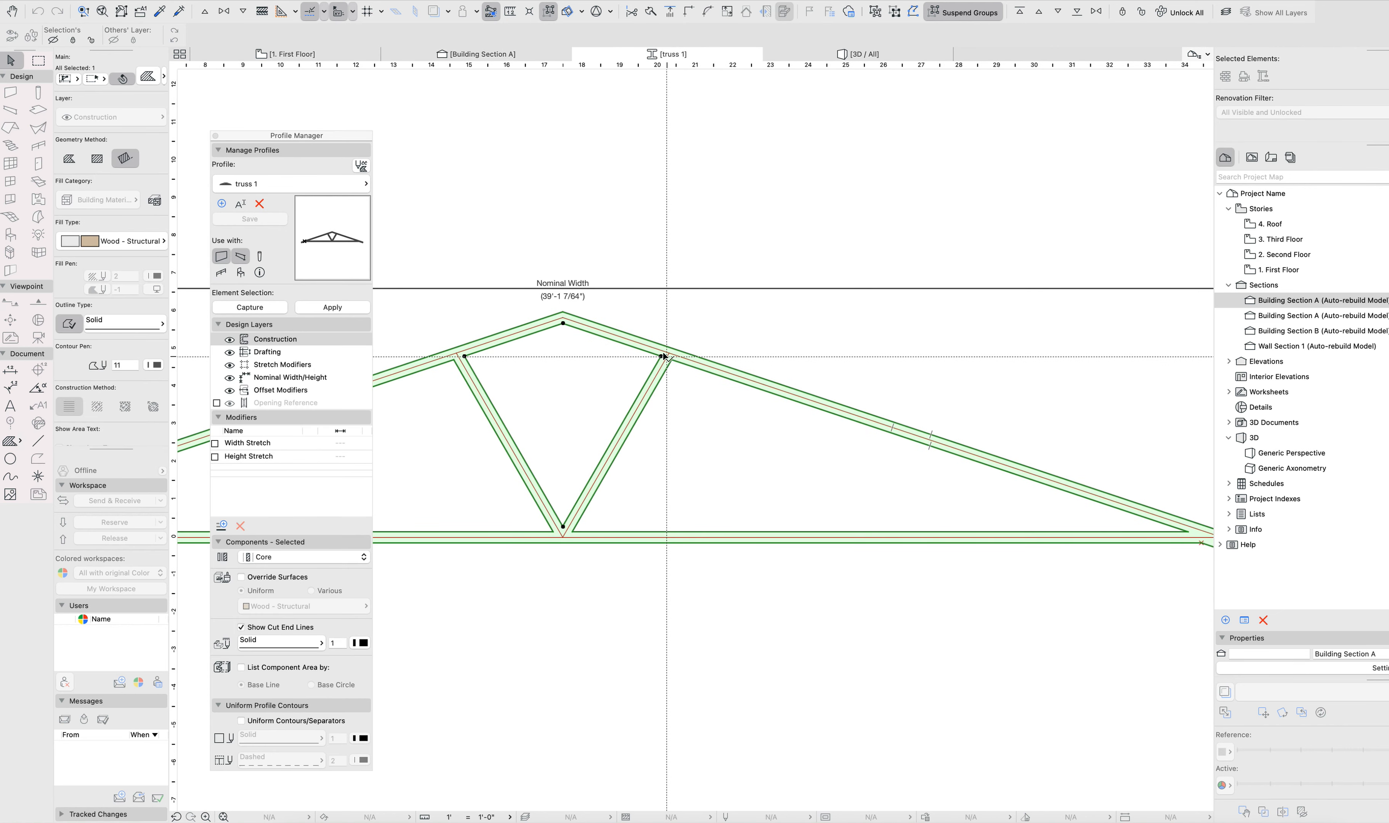
{"action": "scroll", "coordinate": [574, 388], "scroll_direction": "down", "scroll_amount": 6}
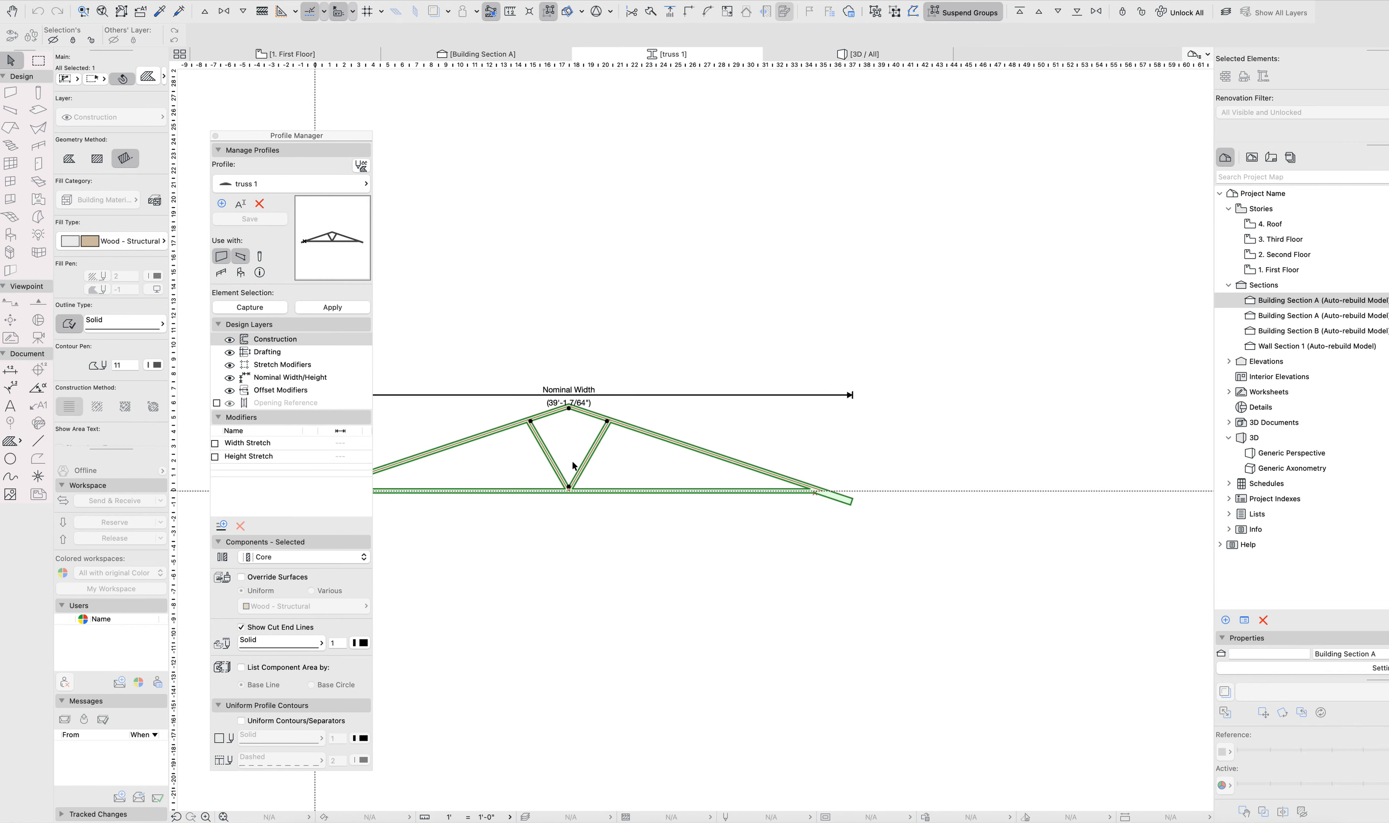
{"action": "left_click", "coordinate": [451, 289]}
Examine the truss 1 beam and its end node in the First Floor plan without changing it.
{"action": "left_click", "coordinate": [457, 54]}
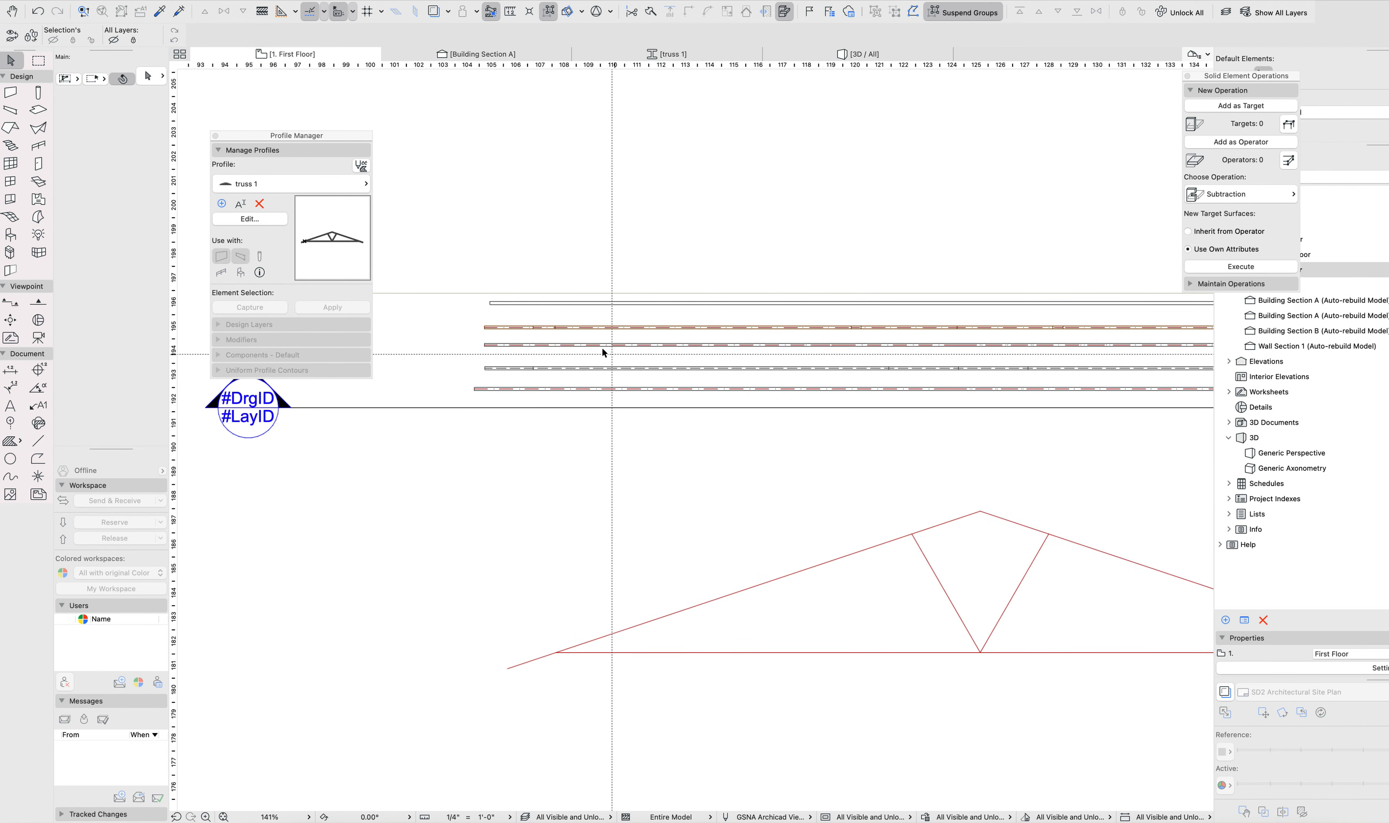
{"action": "left_click", "coordinate": [555, 327]}
{"action": "left_click", "coordinate": [553, 304]}
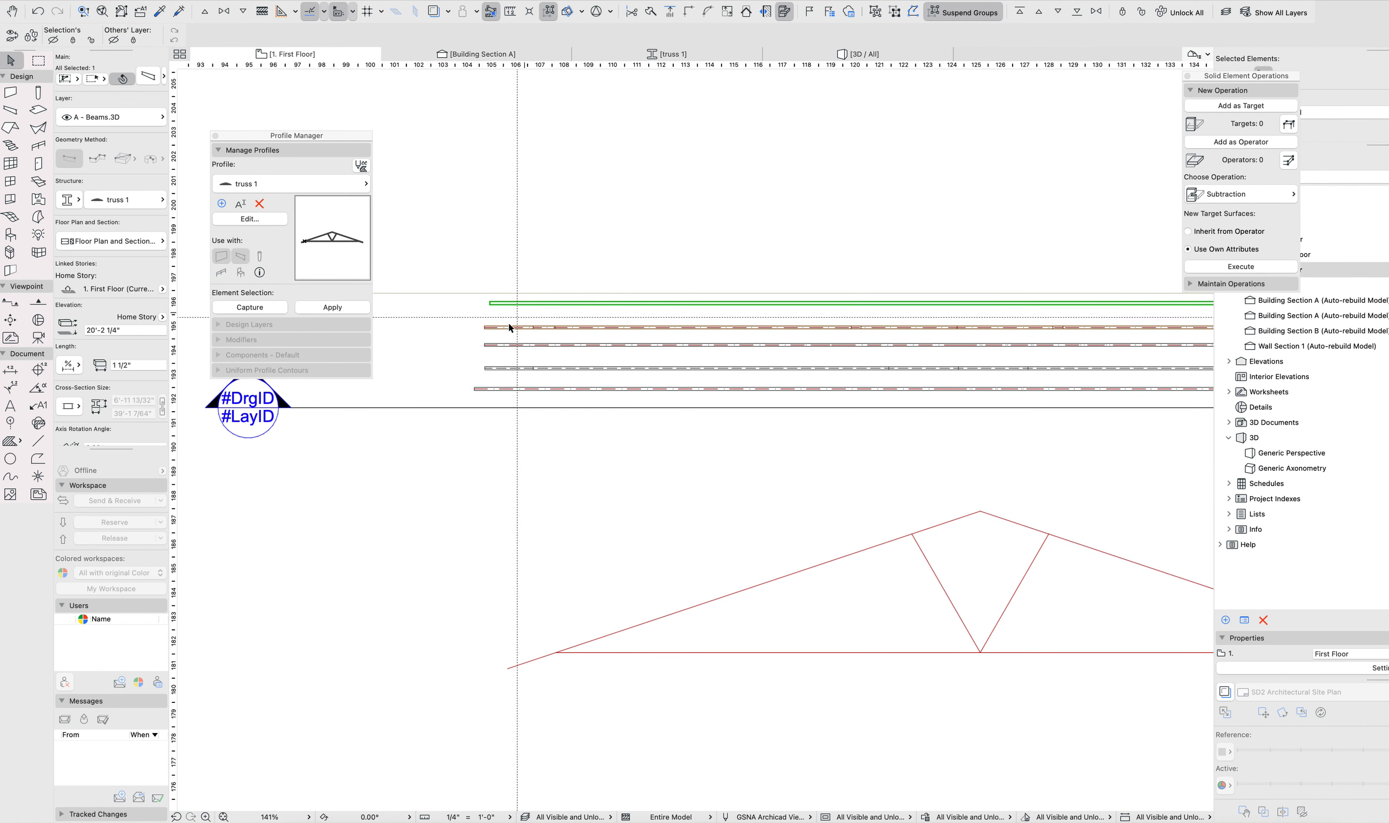
{"action": "scroll", "coordinate": [796, 395], "scroll_direction": "right", "scroll_amount": 10}
{"action": "scroll", "coordinate": [797, 395], "scroll_direction": "up", "scroll_amount": 2}
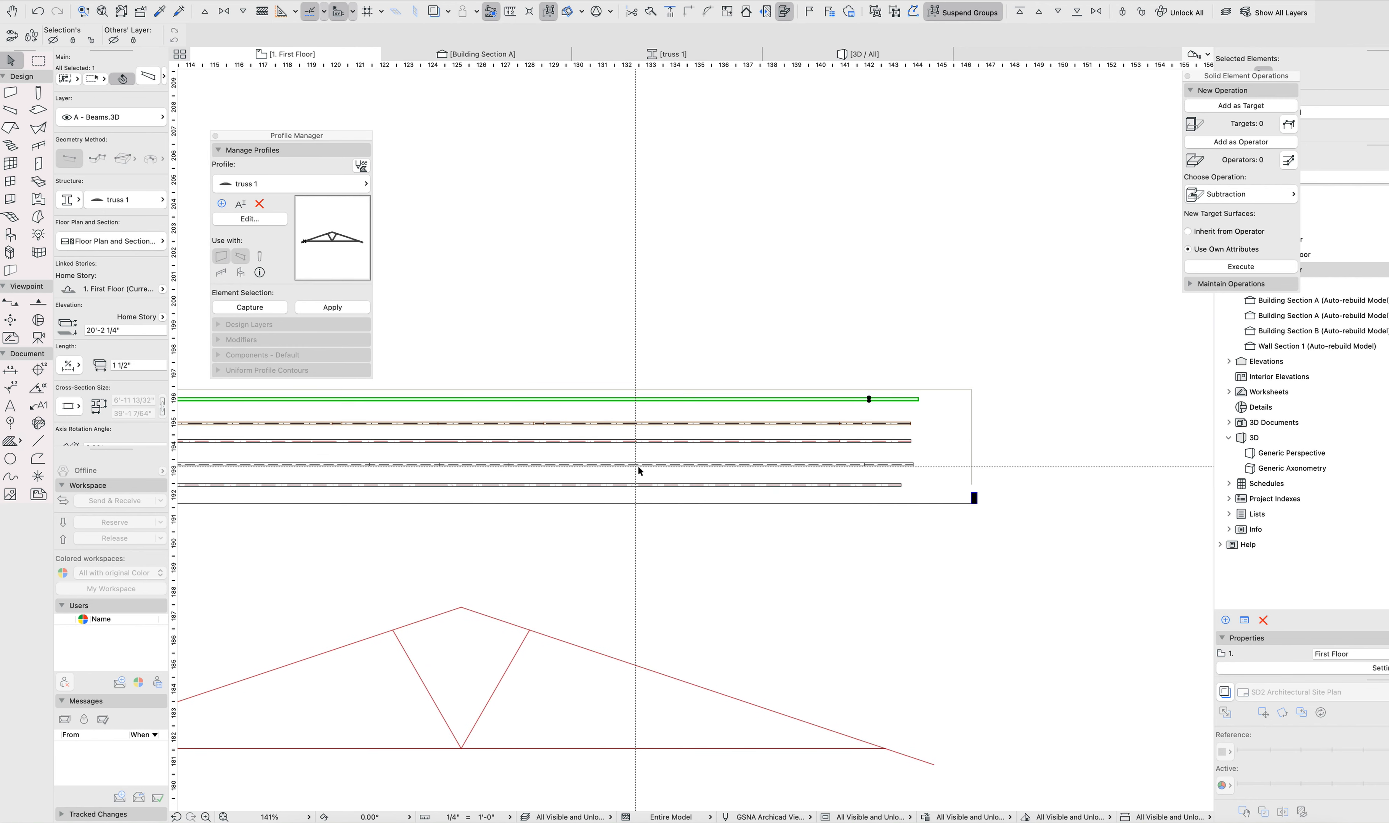
{"action": "left_click", "coordinate": [869, 399]}
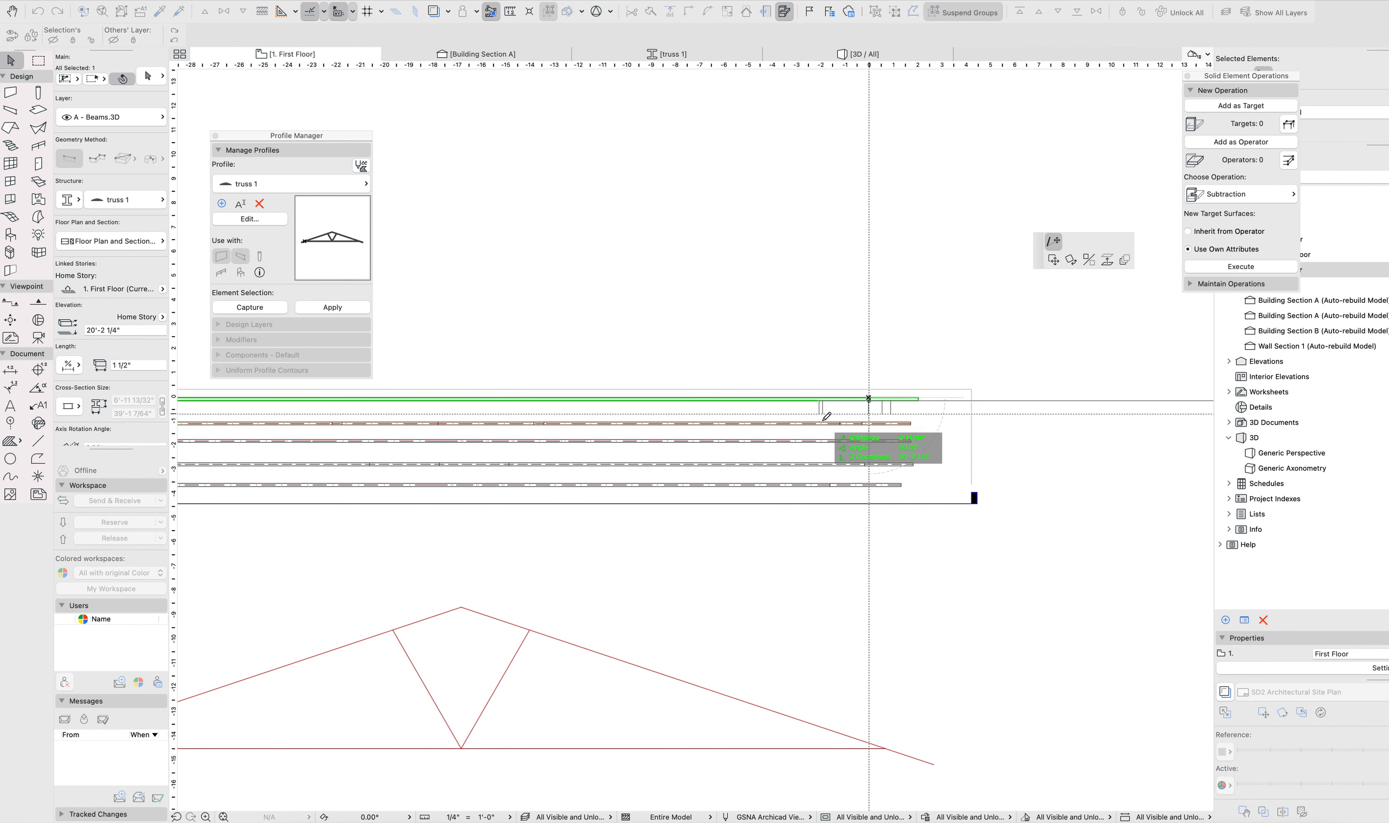
{"action": "left_click", "coordinate": [868, 398]}
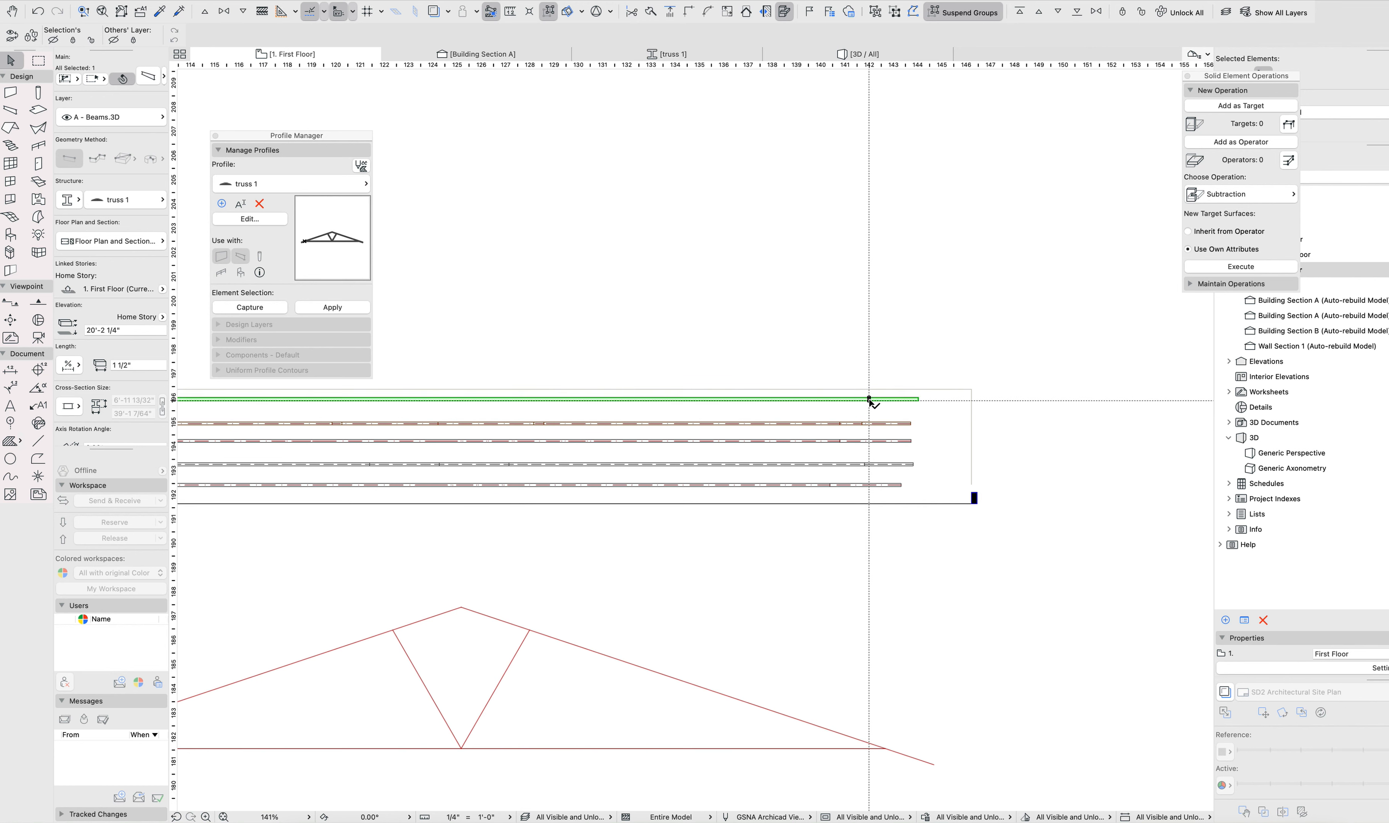
{"action": "scroll", "coordinate": [869, 398], "scroll_direction": "up", "scroll_amount": 5}
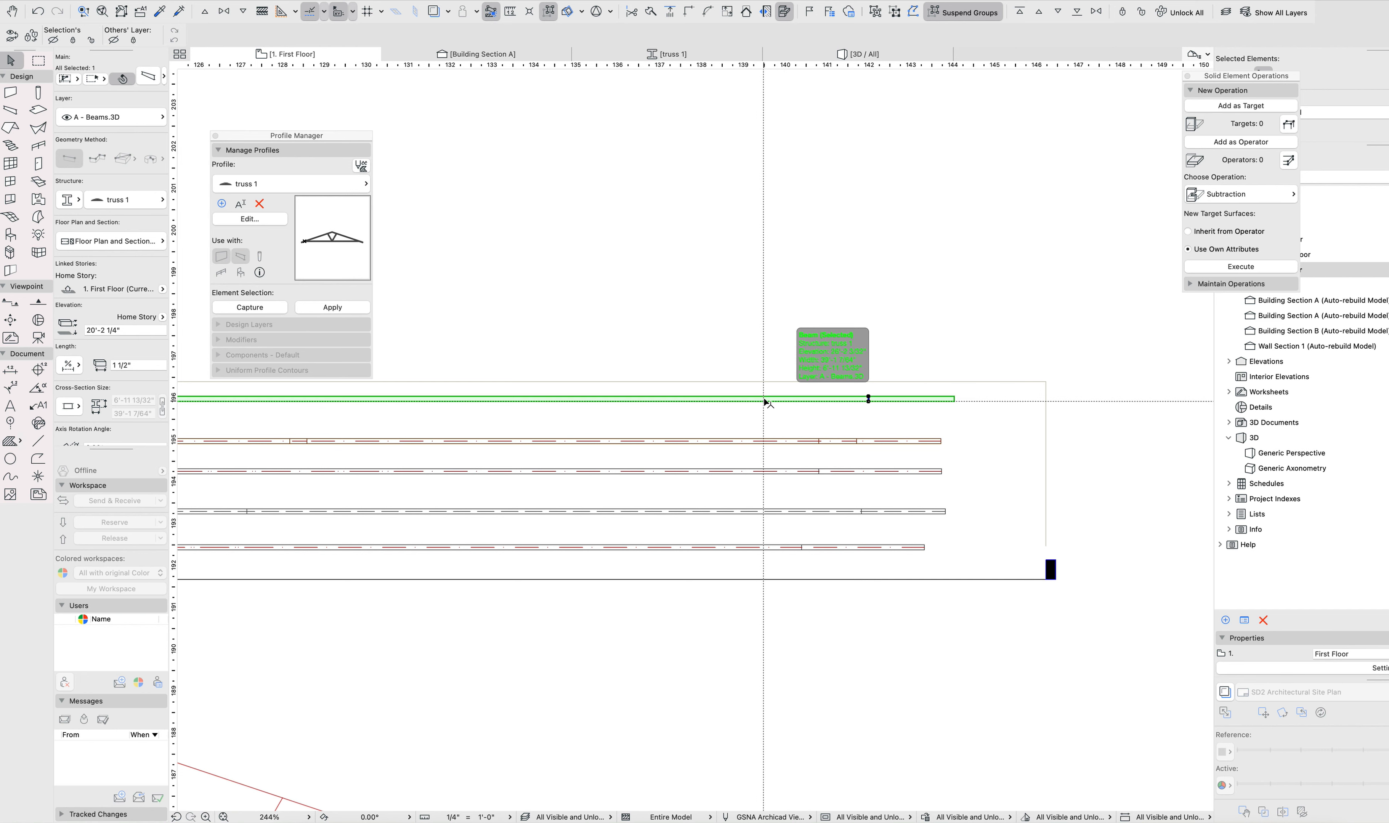
{"action": "middle_click_drag", "start_coordinate": [731, 420], "coordinate": [796, 488]}
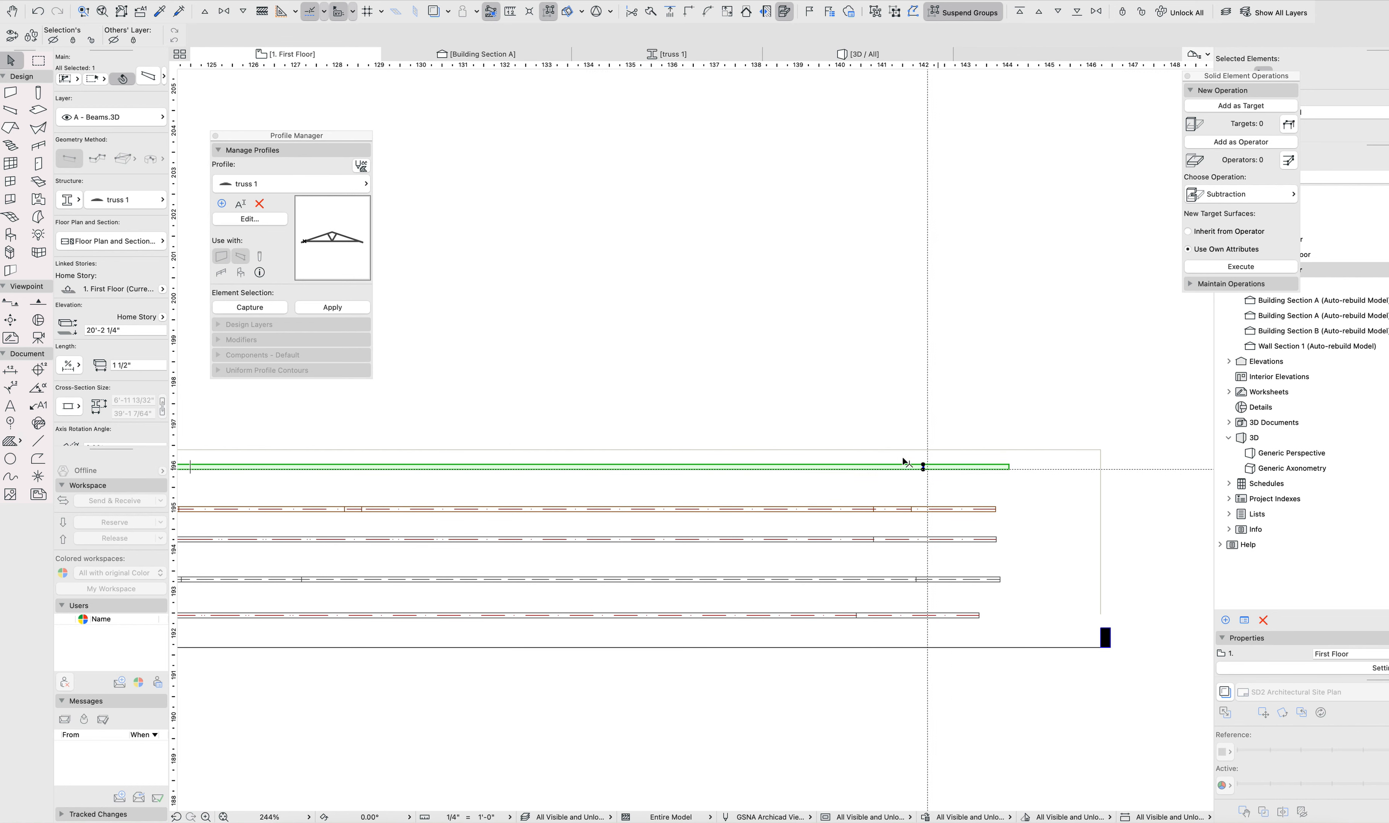
Return to Building Section A and examine the Truss 2 object above the Third Floor truss.
{"action": "left_click", "coordinate": [481, 55]}
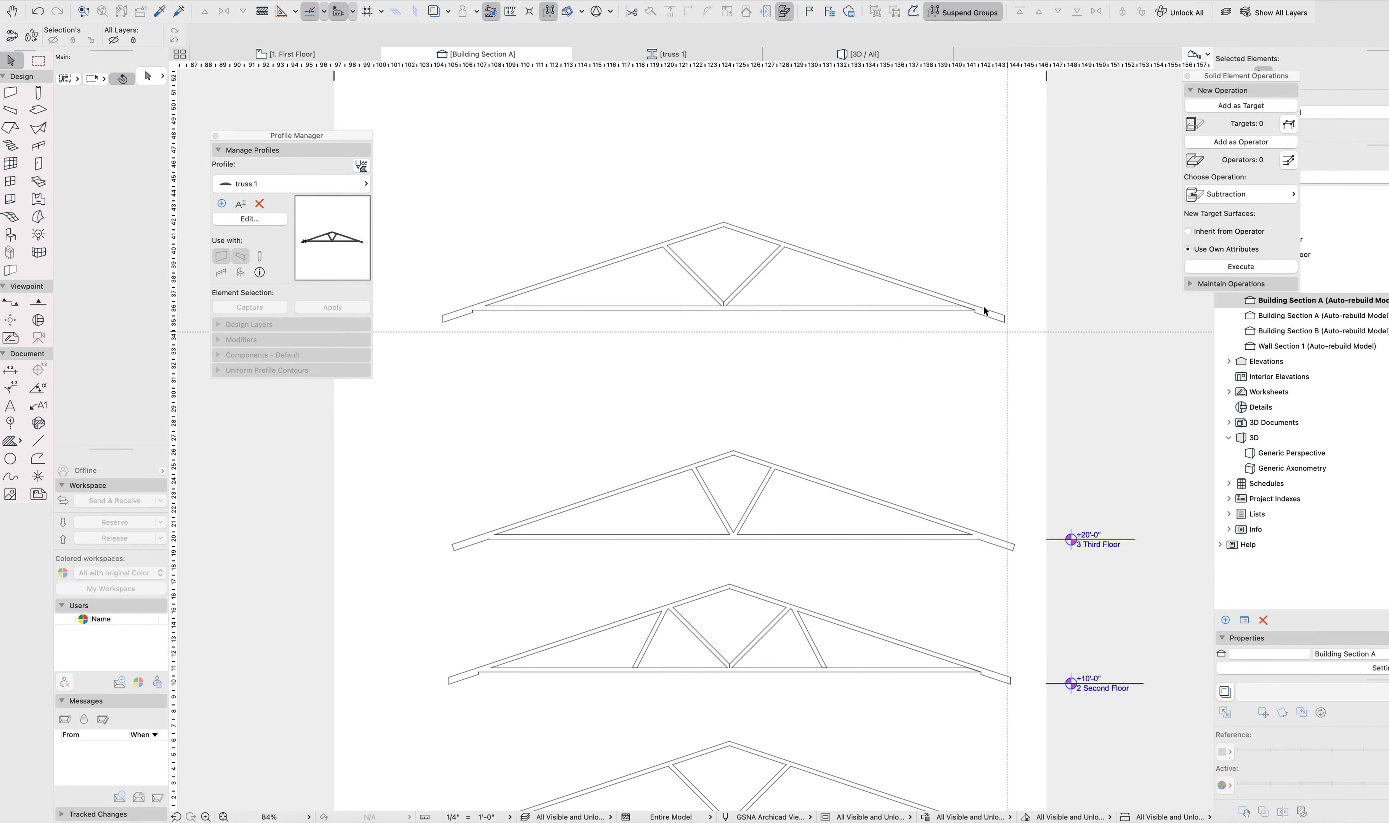
{"action": "left_click", "coordinate": [983, 310]}
{"action": "scroll", "coordinate": [853, 348], "scroll_direction": "up", "scroll_amount": 3}
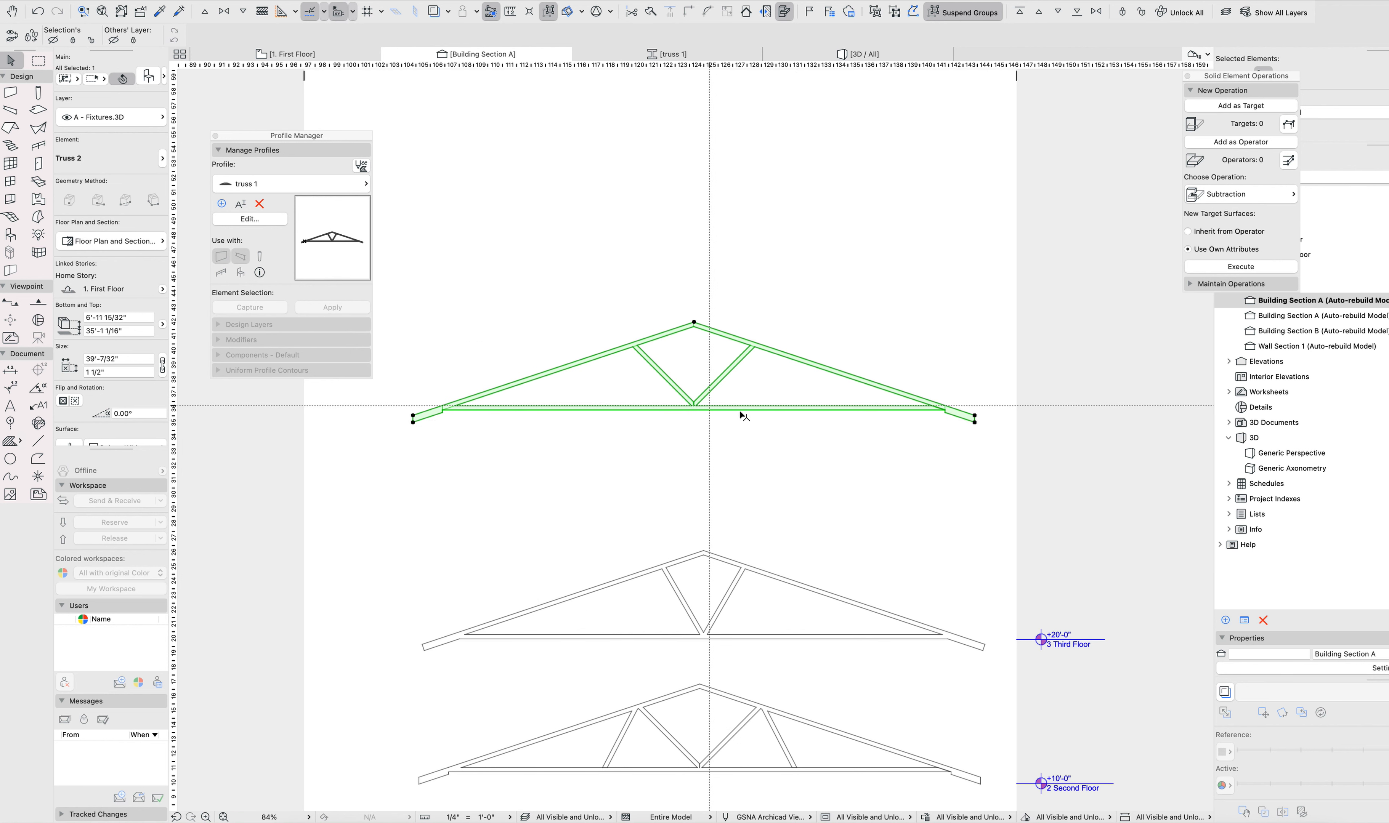
{"action": "scroll", "coordinate": [743, 416], "scroll_direction": "down", "scroll_amount": 5}
Reopen the Third Floor truss's truss 1 profile for editing and select the hotspot where the bottom chord meets the right overhang.
{"action": "left_click", "coordinate": [949, 444]}
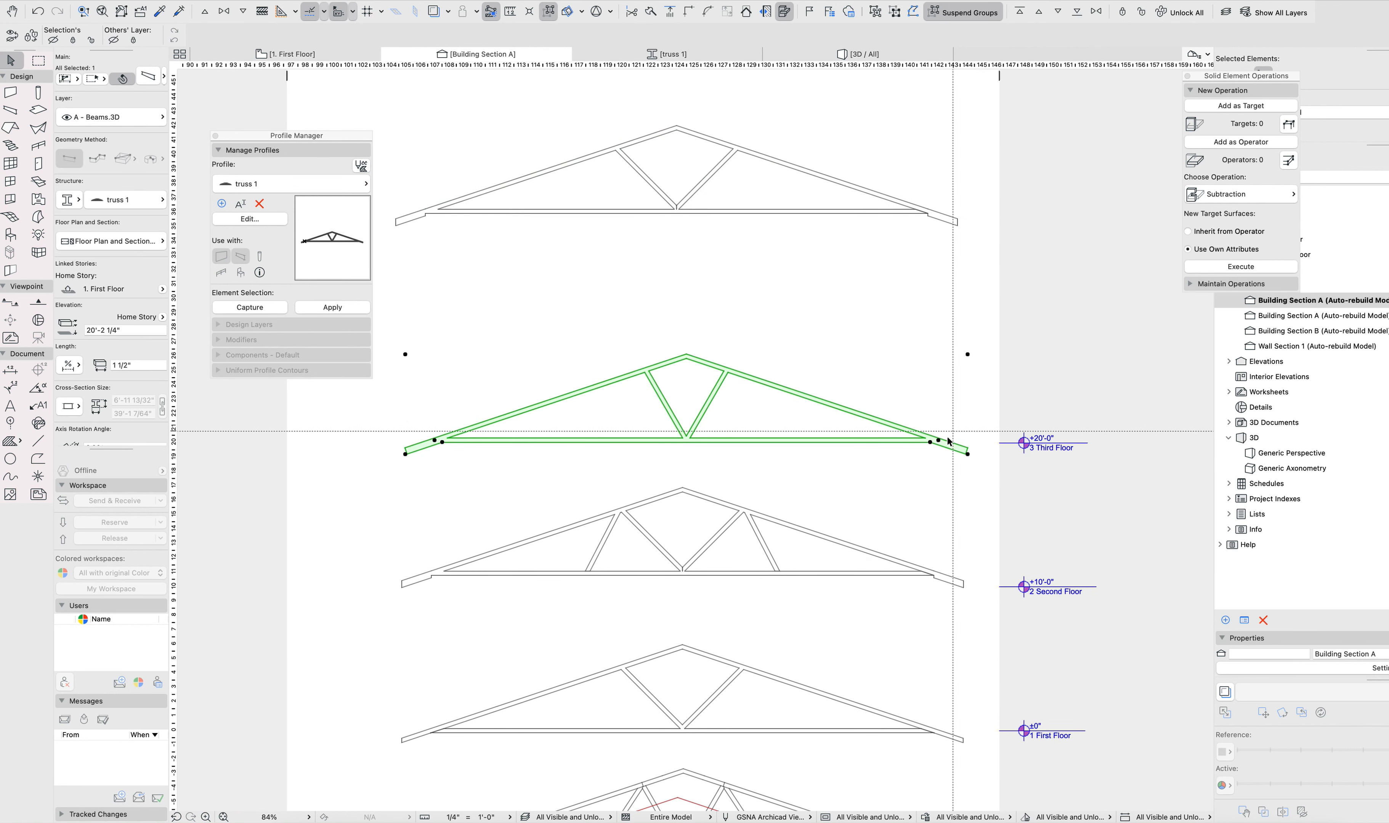
{"action": "left_click", "coordinate": [261, 220]}
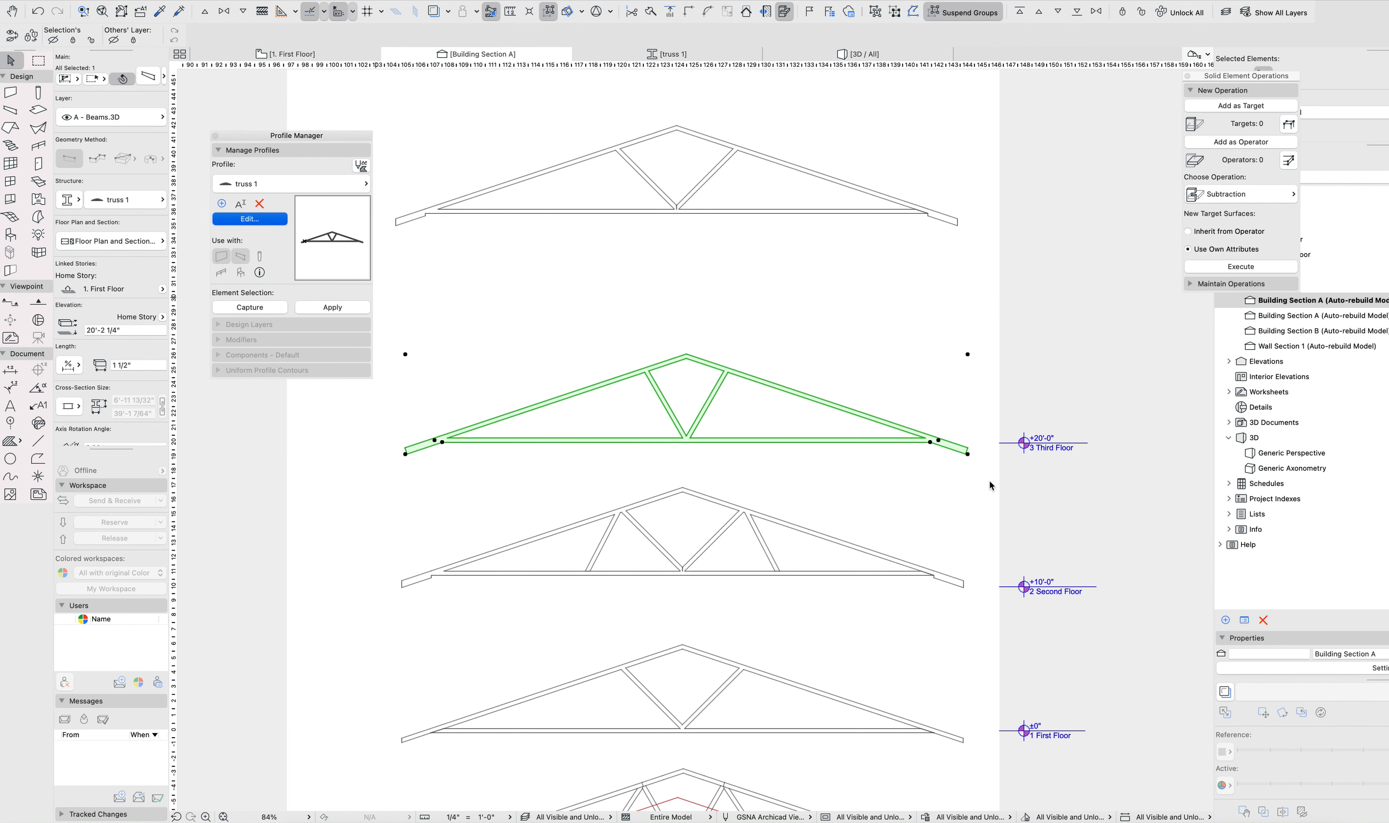
{"action": "scroll", "coordinate": [722, 483], "scroll_direction": "up", "scroll_amount": 3}
{"action": "scroll", "coordinate": [720, 485], "scroll_direction": "up", "scroll_amount": 5}
{"action": "left_click", "coordinate": [636, 382]}
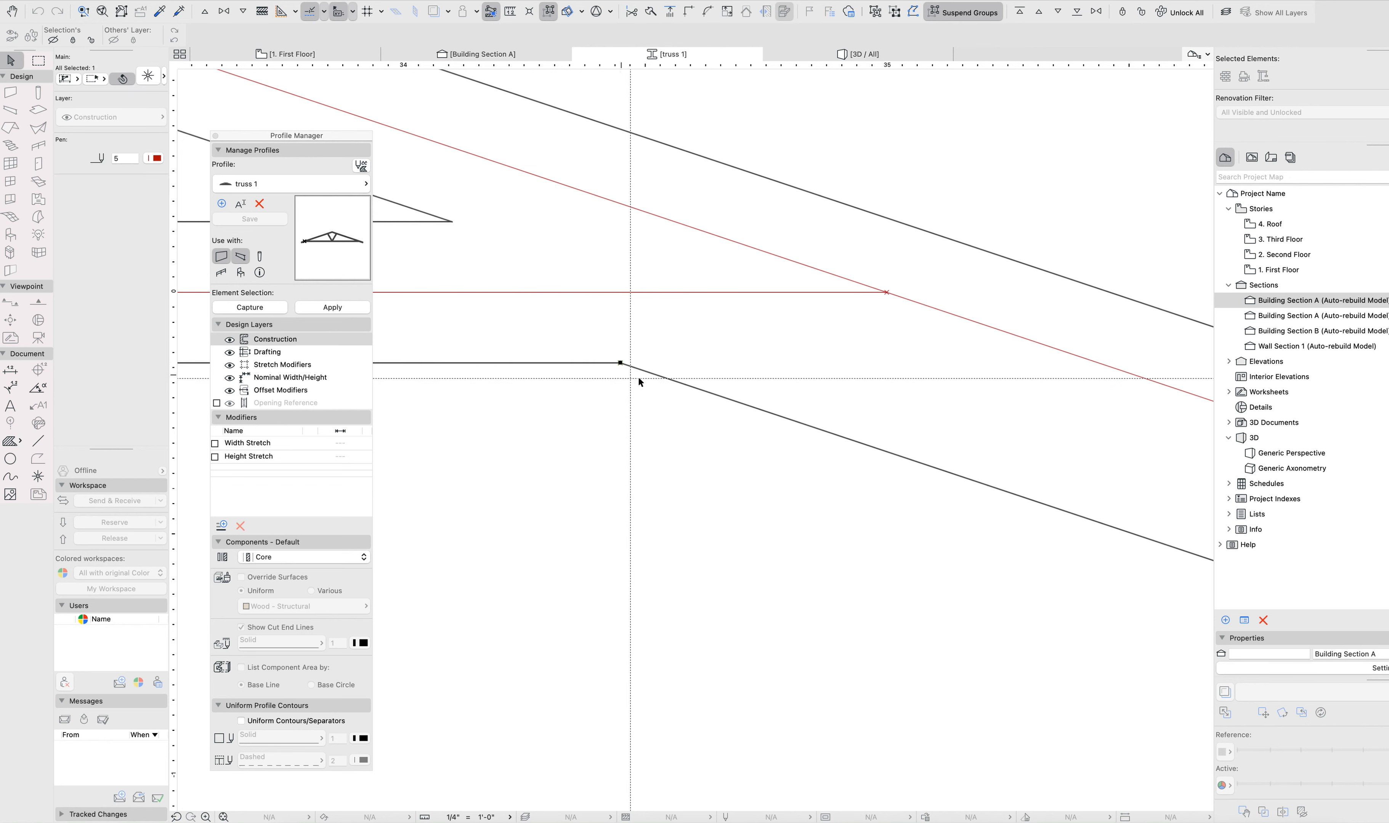
Check the Third Floor truss's right overhang in Building Section A and reopen its truss 1 profile for editing.
{"action": "left_click", "coordinate": [421, 49]}
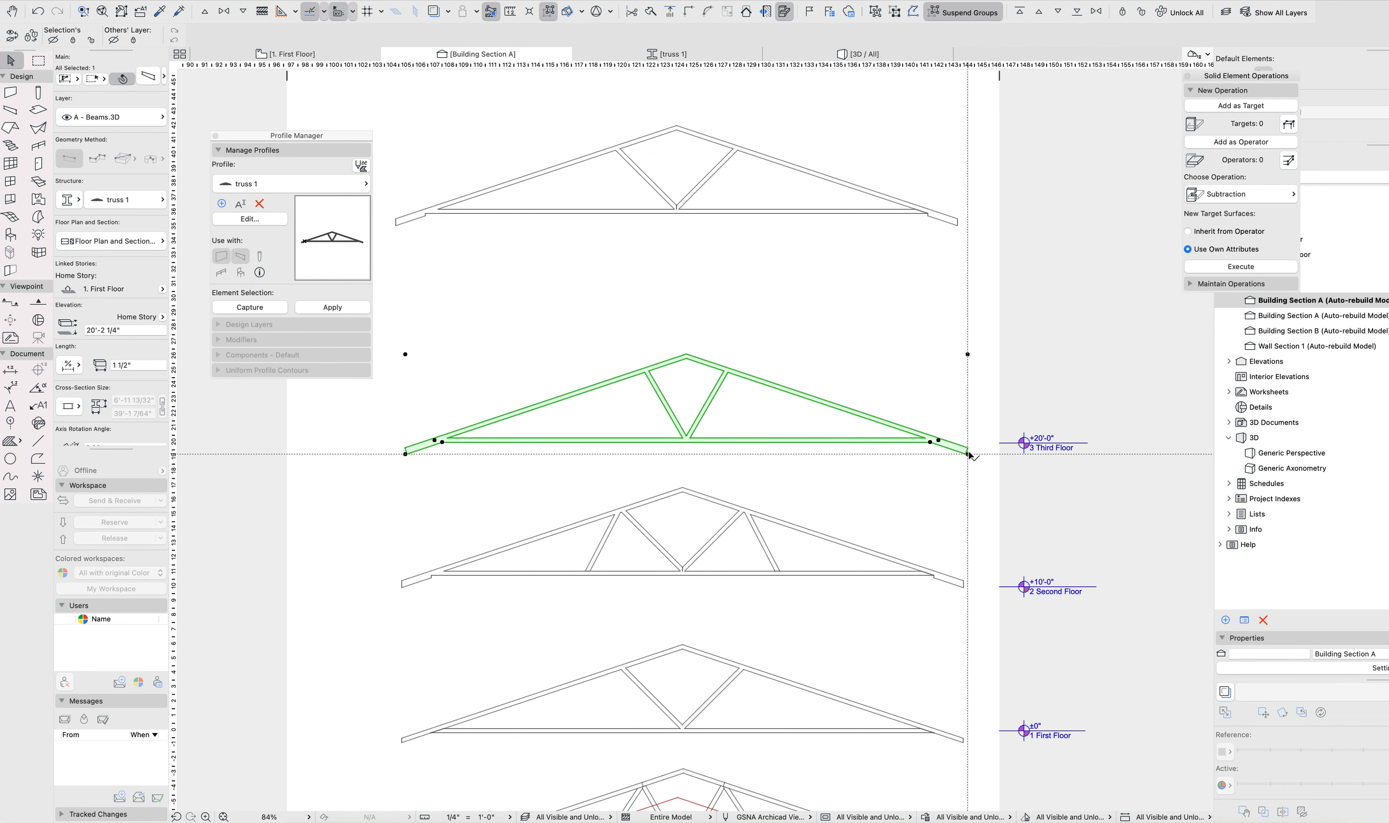
{"action": "scroll", "coordinate": [939, 468], "scroll_direction": "up", "scroll_amount": 5}
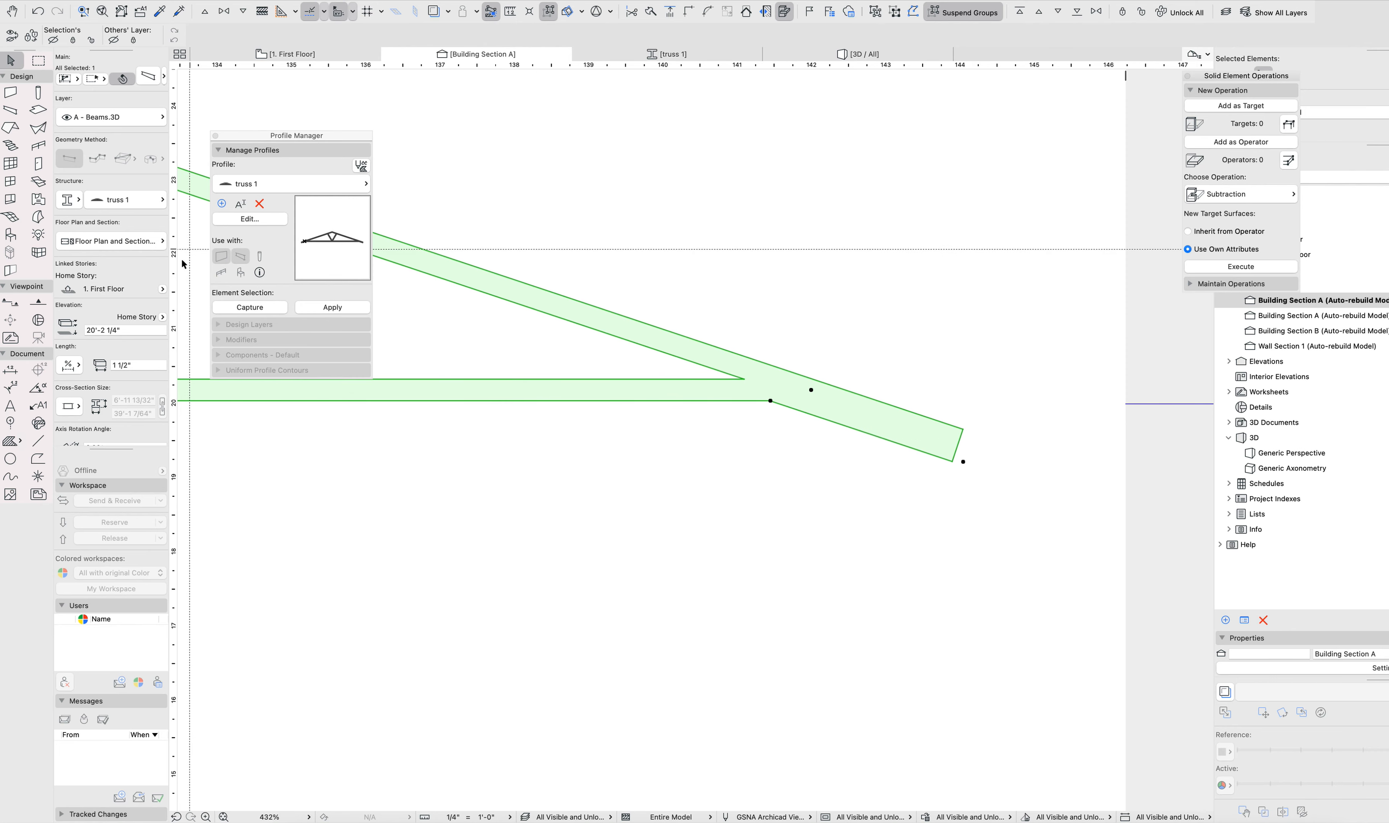
{"action": "left_click", "coordinate": [265, 222]}
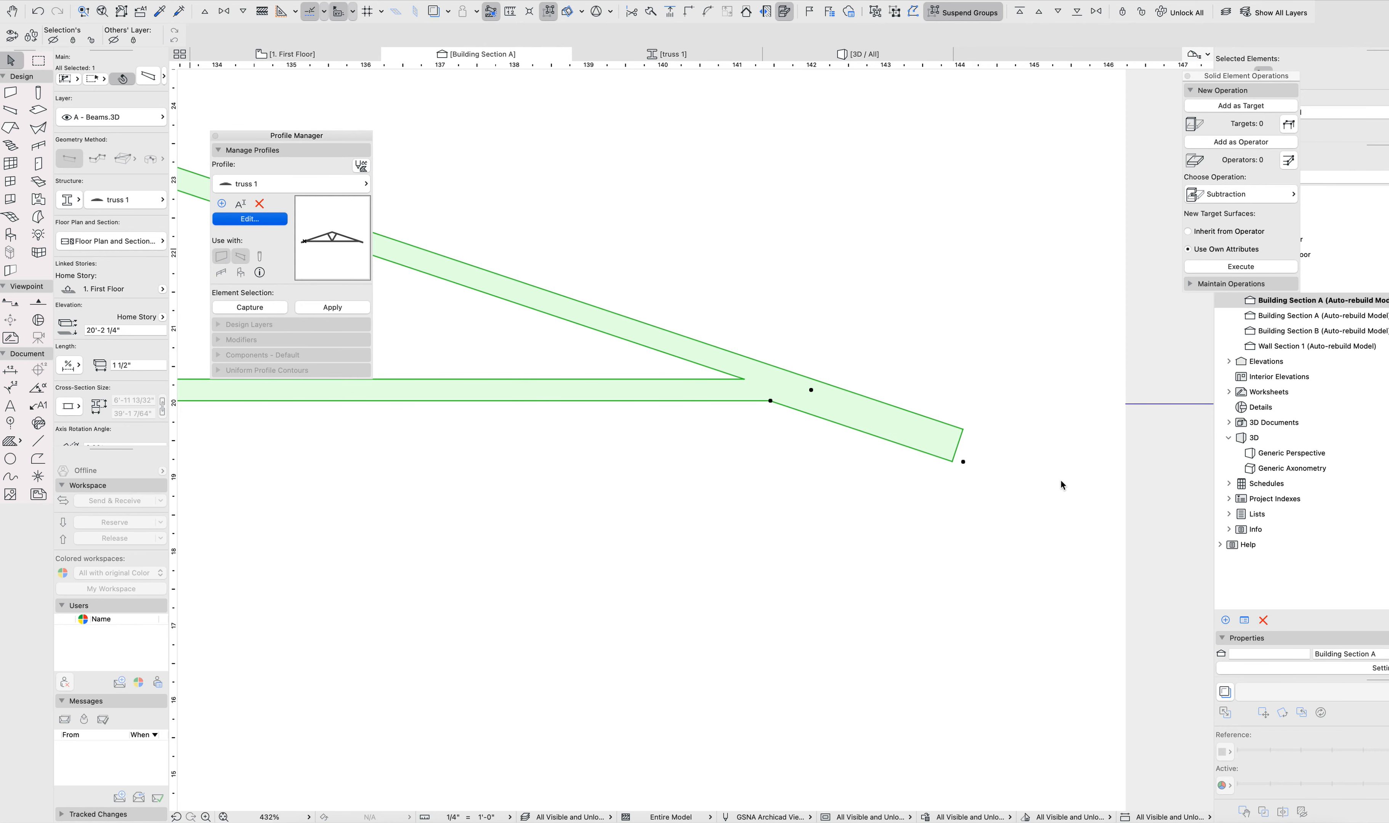
Move the lower corner of the truss 1 fill's right overhang directly below its upper corner to make a plumb cut.
{"action": "middle_click_drag", "start_coordinate": [995, 490], "coordinate": [409, 432]}
{"action": "scroll", "coordinate": [711, 498], "scroll_direction": "down", "scroll_amount": 6}
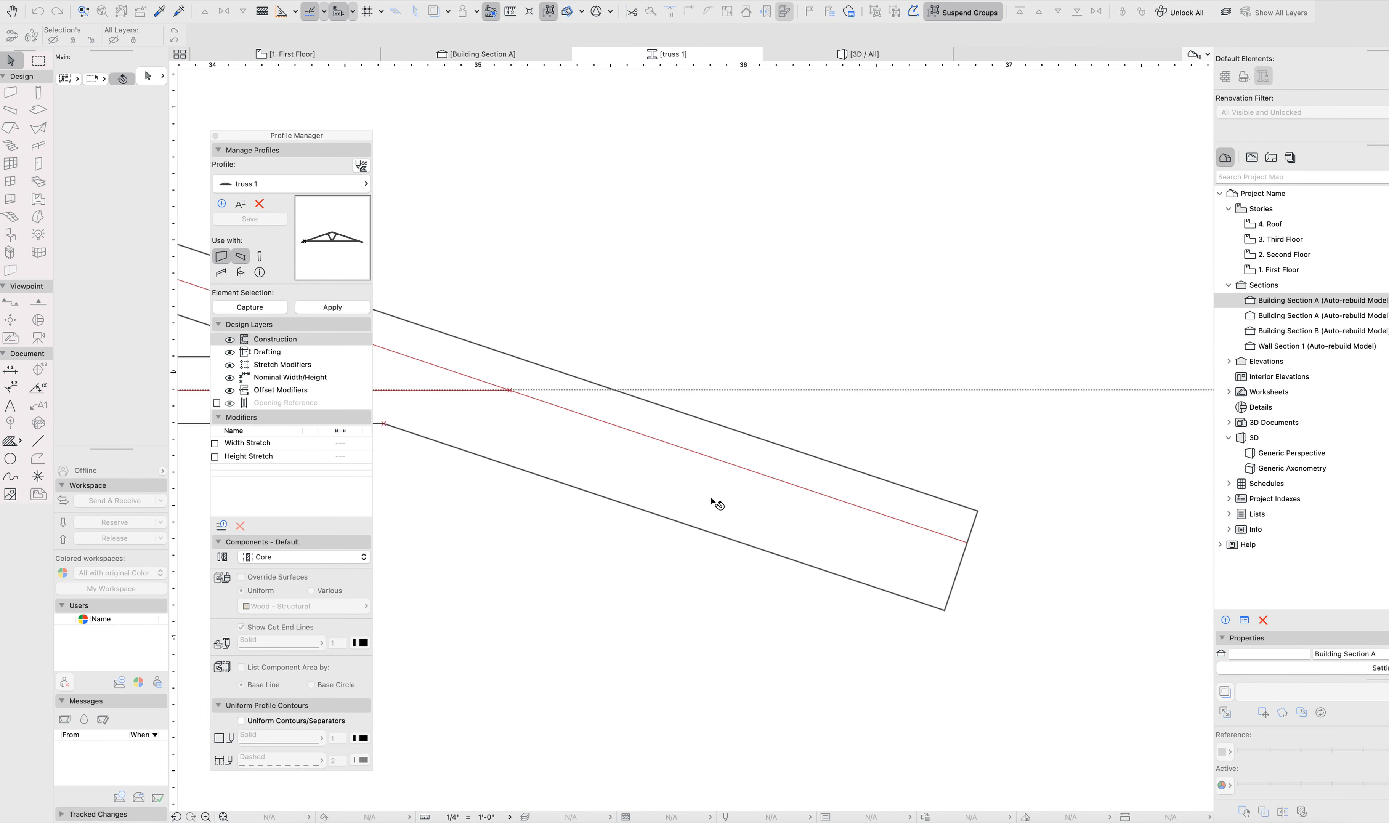
{"action": "left_click", "coordinate": [791, 537]}
{"action": "left_click", "coordinate": [791, 536]}
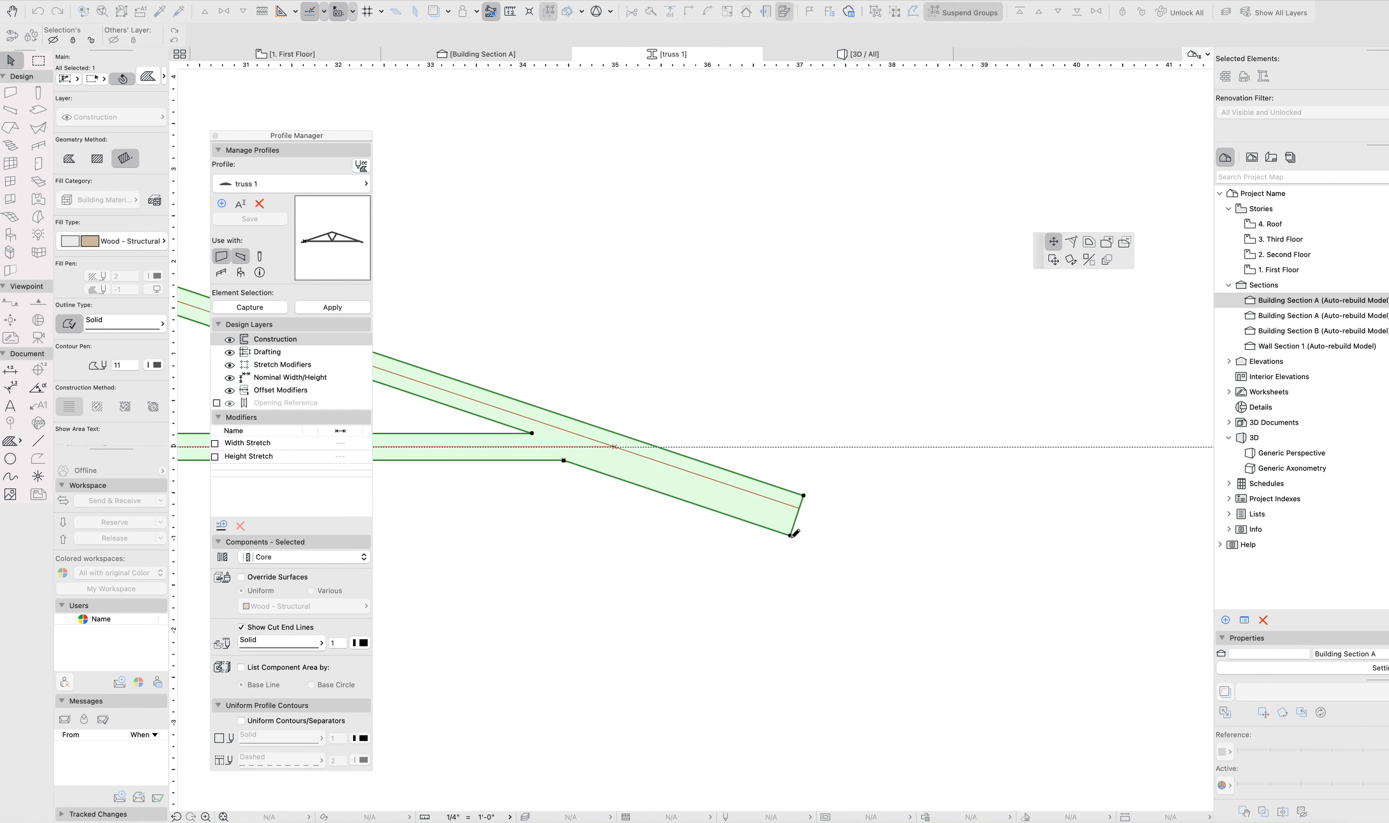
{"action": "scroll", "coordinate": [787, 534], "scroll_direction": "up", "scroll_amount": 2}
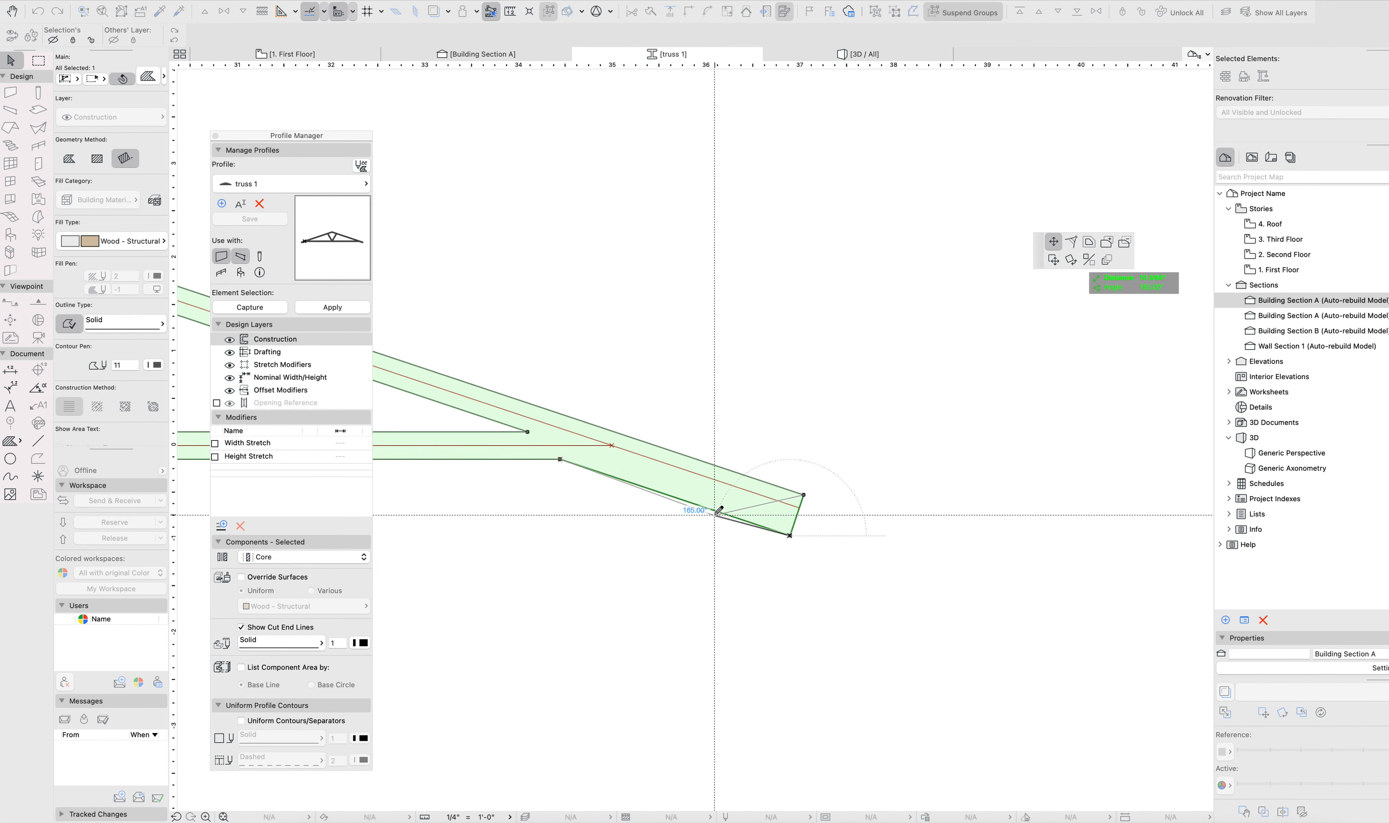
{"action": "left_click", "coordinate": [803, 540]}
{"action": "left_click", "coordinate": [804, 540]}
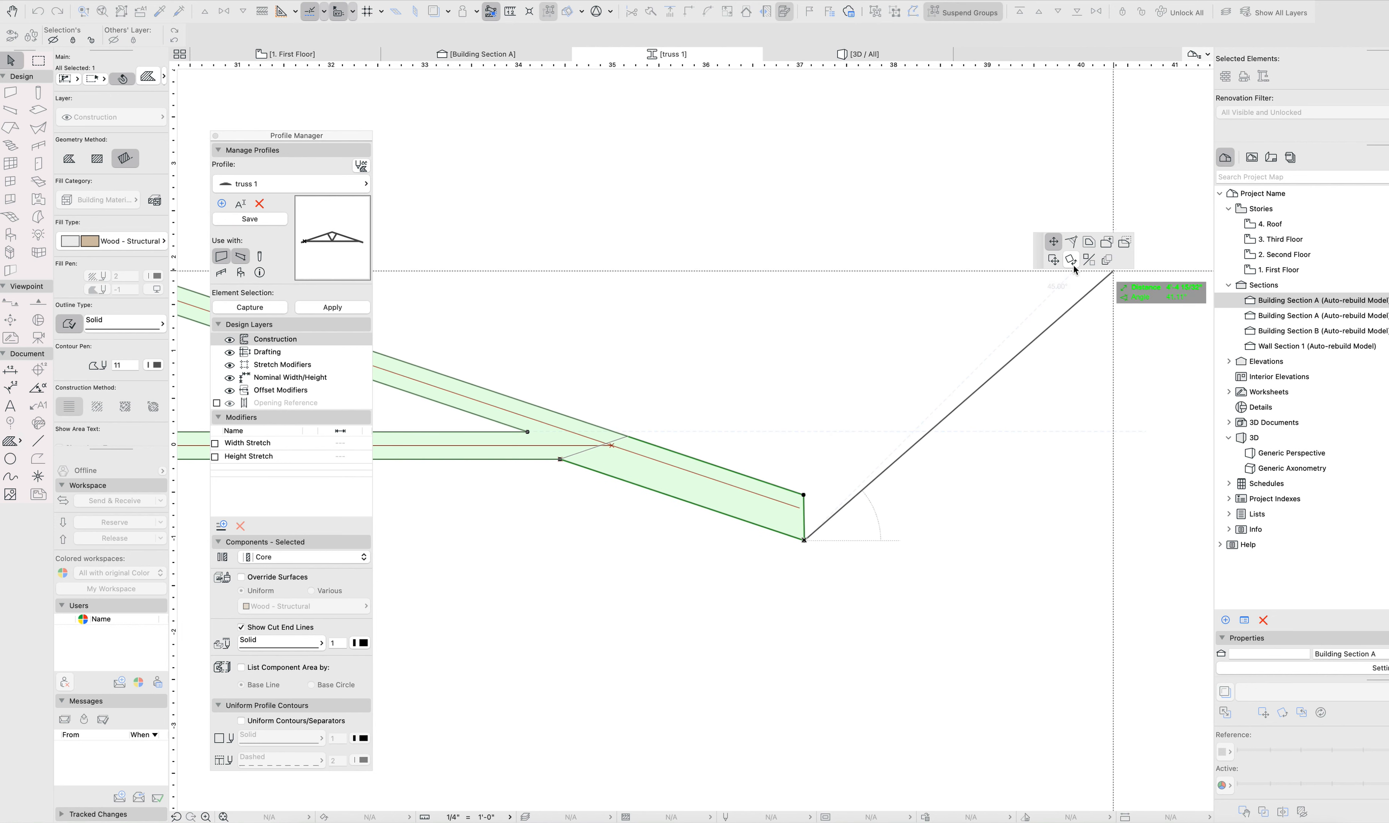
Try to fillet the lower corner of the plumb-cut overhang end, and undo the fillet.
{"action": "left_click", "coordinate": [1072, 242]}
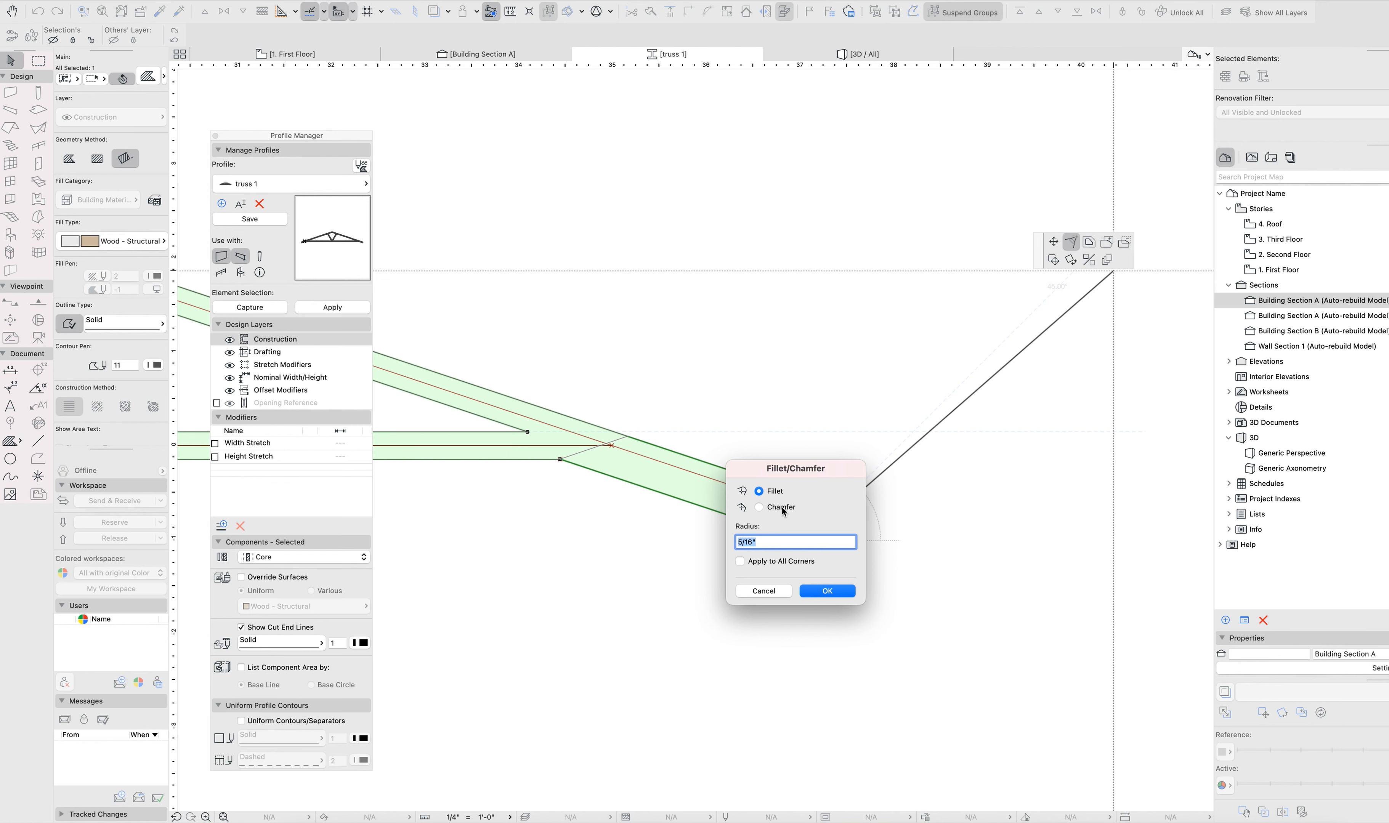
{"action": "type", "text": "2.5"}
{"action": "key", "text": "Return"}
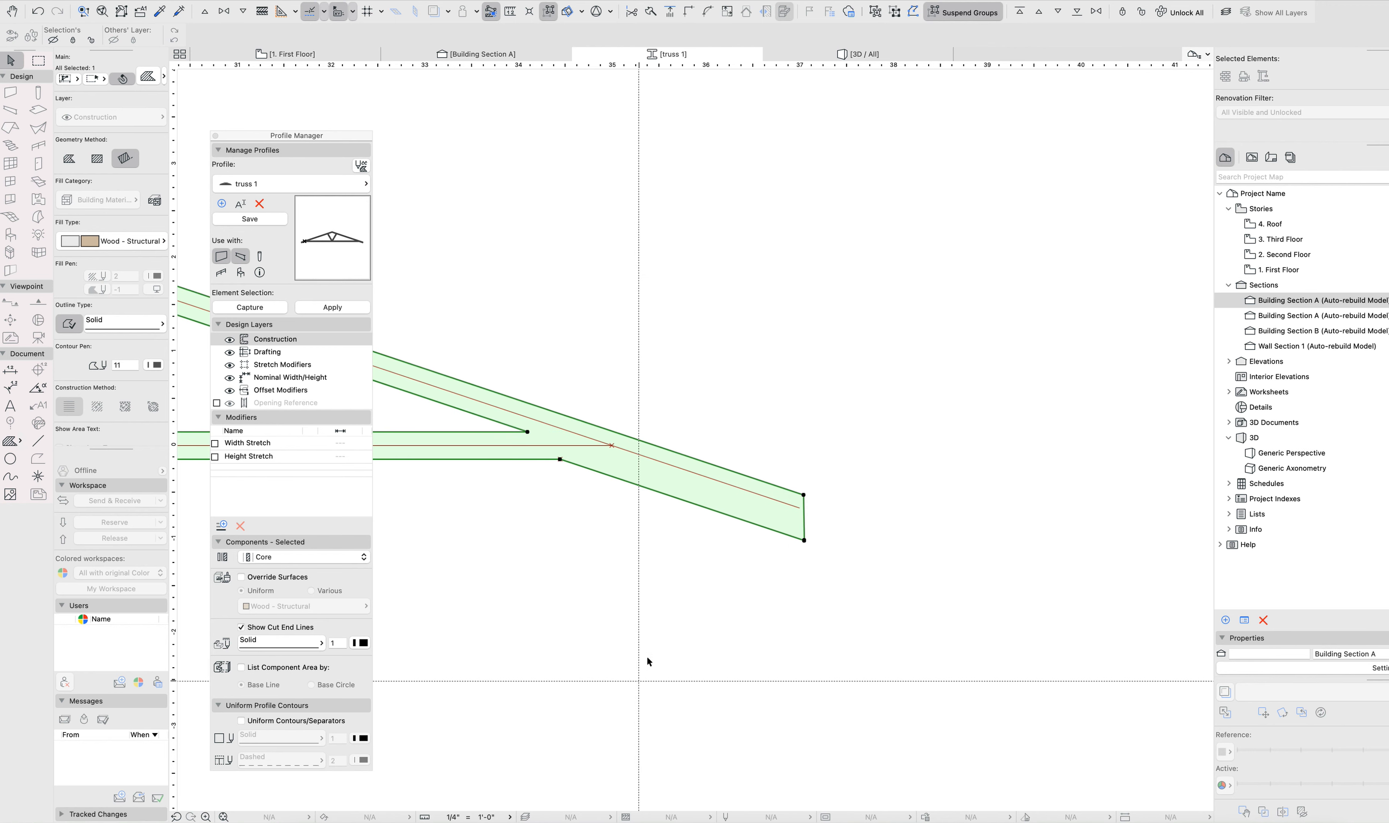
{"action": "scroll", "coordinate": [805, 541], "scroll_direction": "up", "scroll_amount": 5}
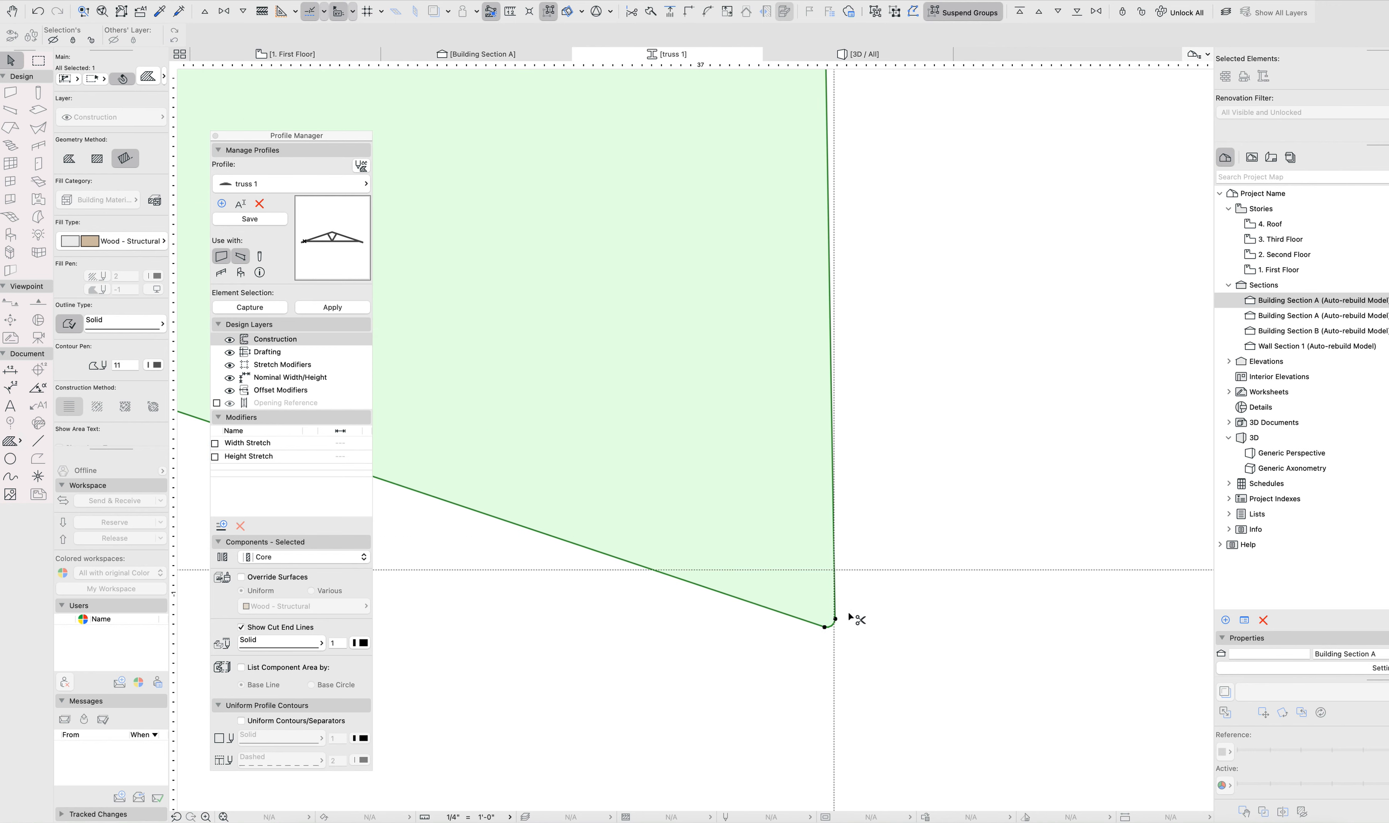
{"action": "key", "text": "Escape"}
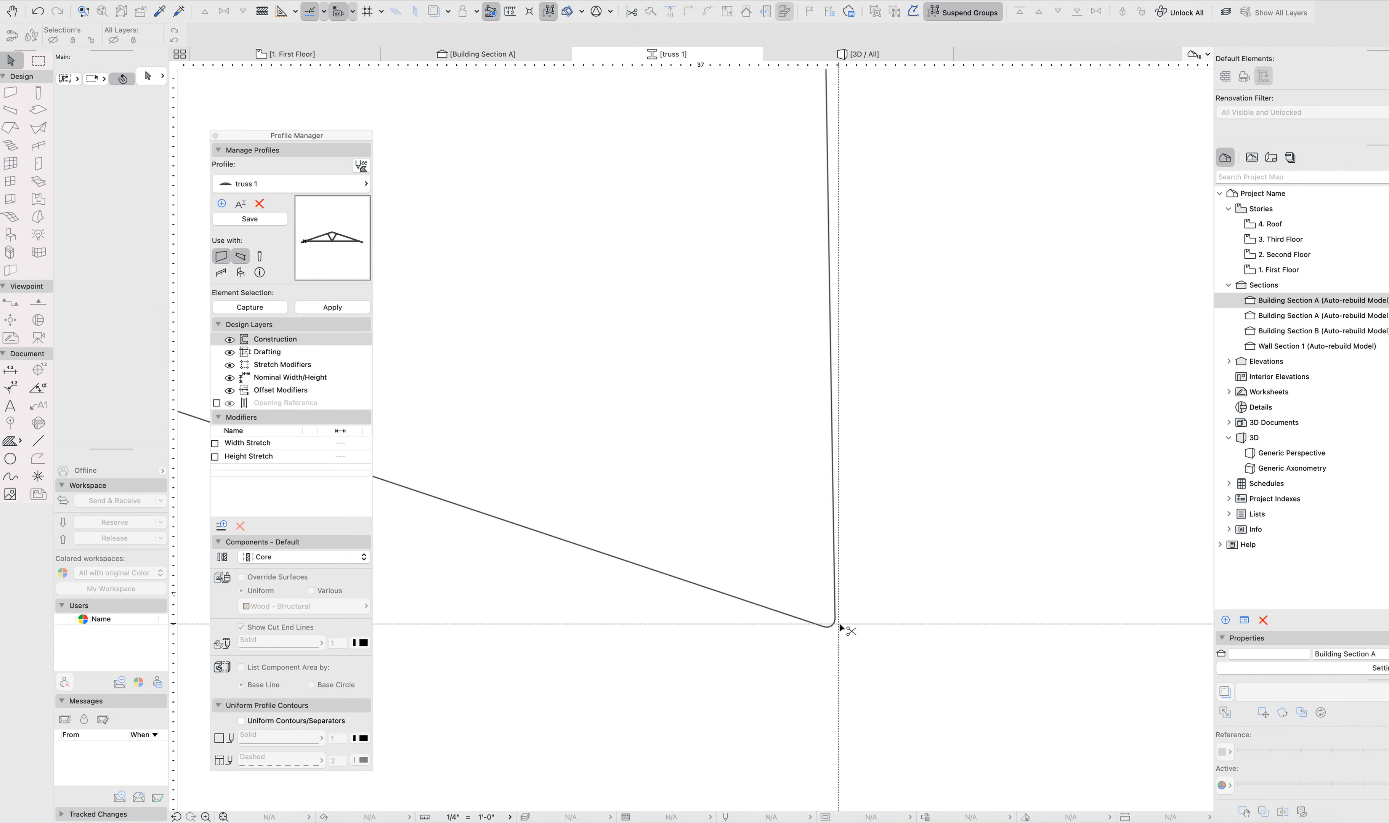
{"action": "key", "text": "super+z"}
Round the lower corner of the profile's right overhang end with a larger-radius fillet.
{"action": "left_click", "coordinate": [836, 631]}
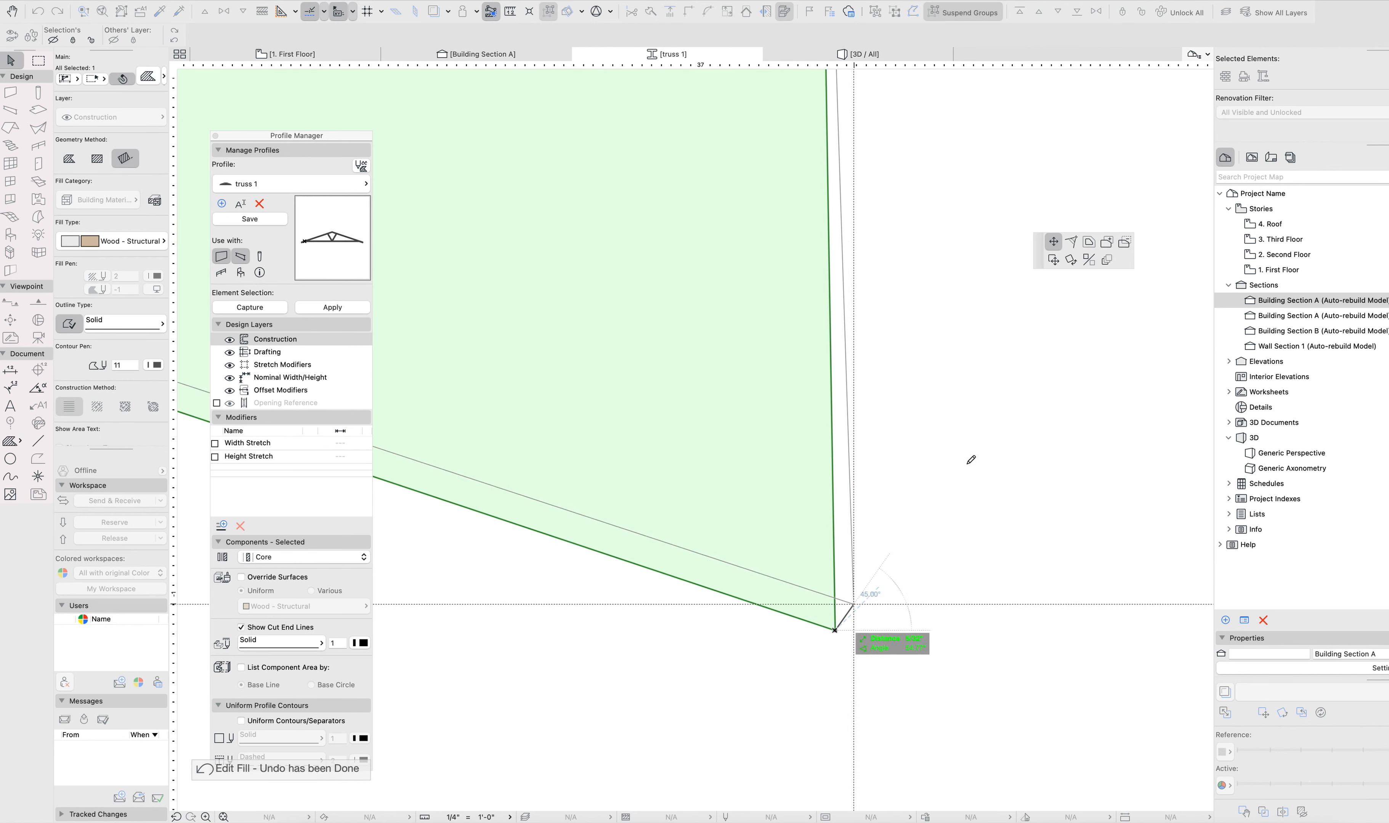
{"action": "left_click", "coordinate": [1074, 243]}
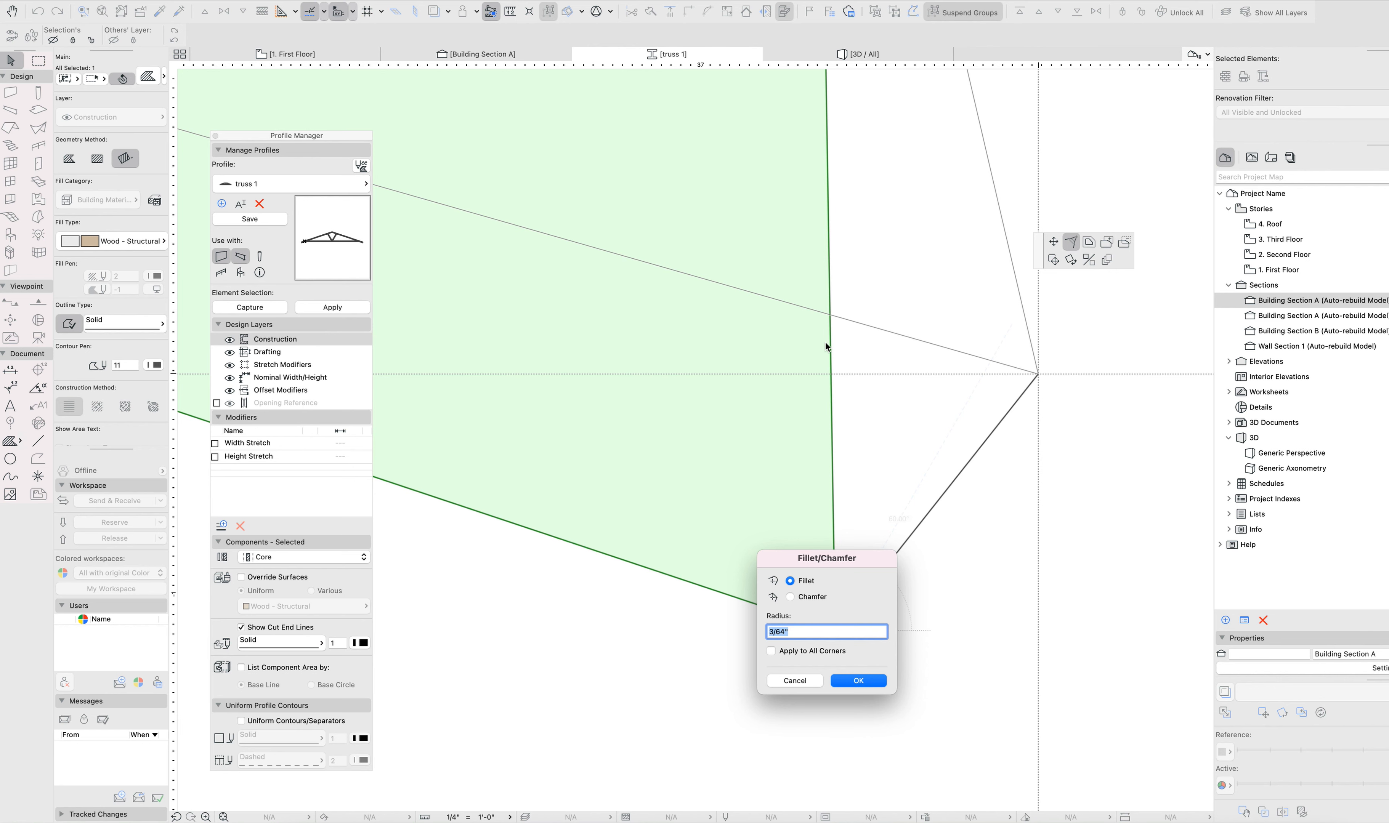
{"action": "key", "text": "Return"}
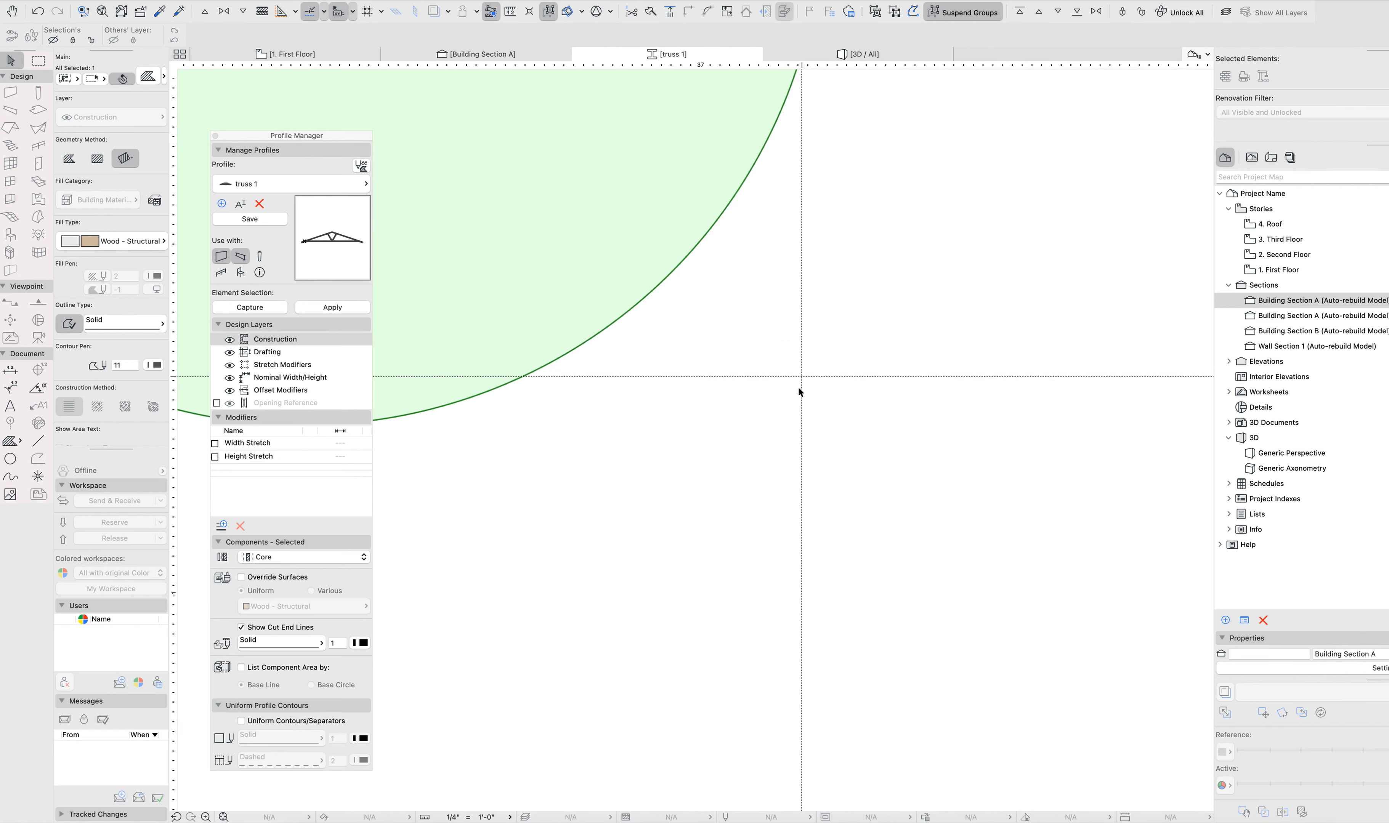
{"action": "scroll", "coordinate": [798, 388], "scroll_direction": "down", "scroll_amount": 10}
{"action": "key", "text": "Escape"}
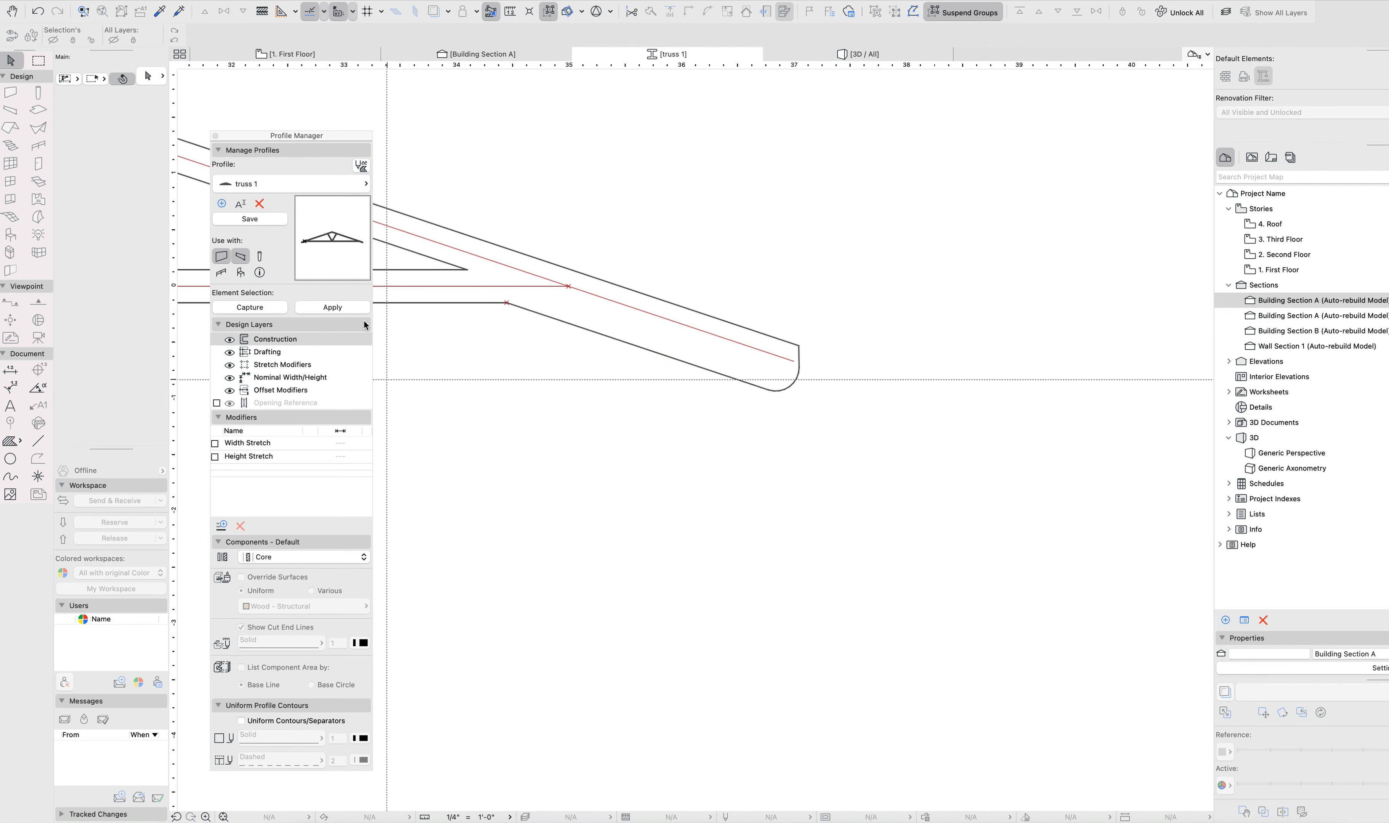
Save the truss 1 profile, close its editor and check the rounded overhang end on the Third Floor truss in Building Section A.
{"action": "key", "text": "super+s"}
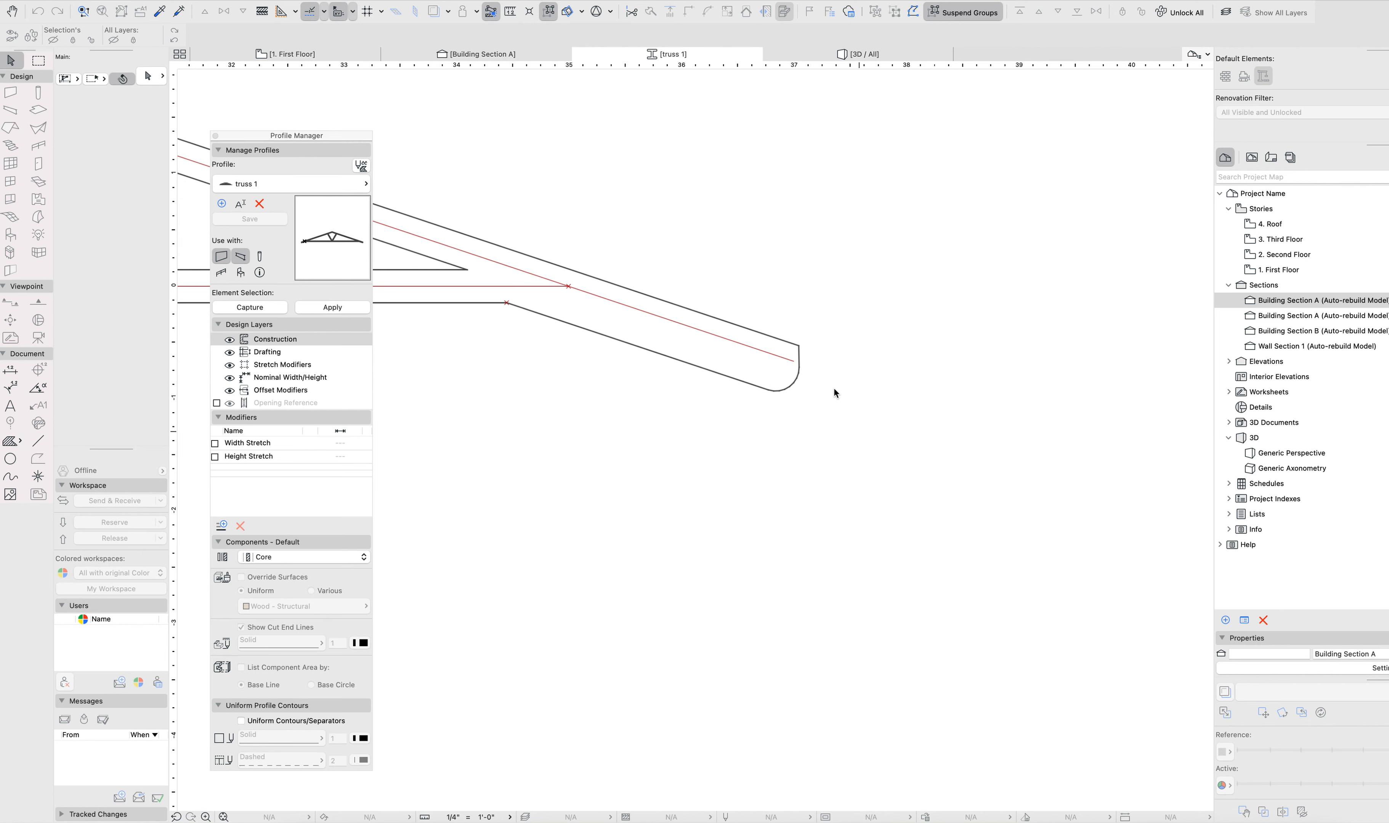
{"action": "key", "text": "super+w"}
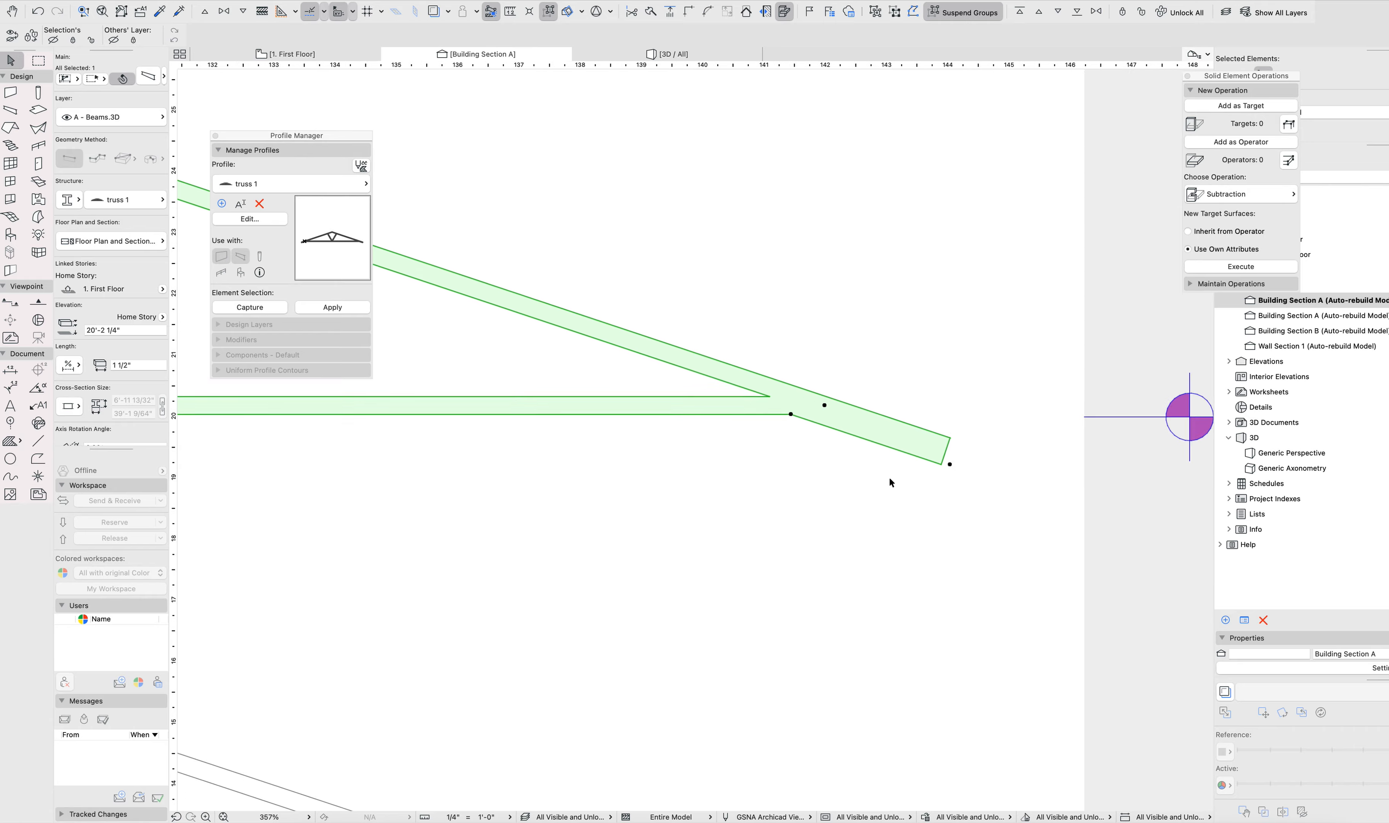
{"action": "scroll", "coordinate": [890, 479], "scroll_direction": "down", "scroll_amount": 10}
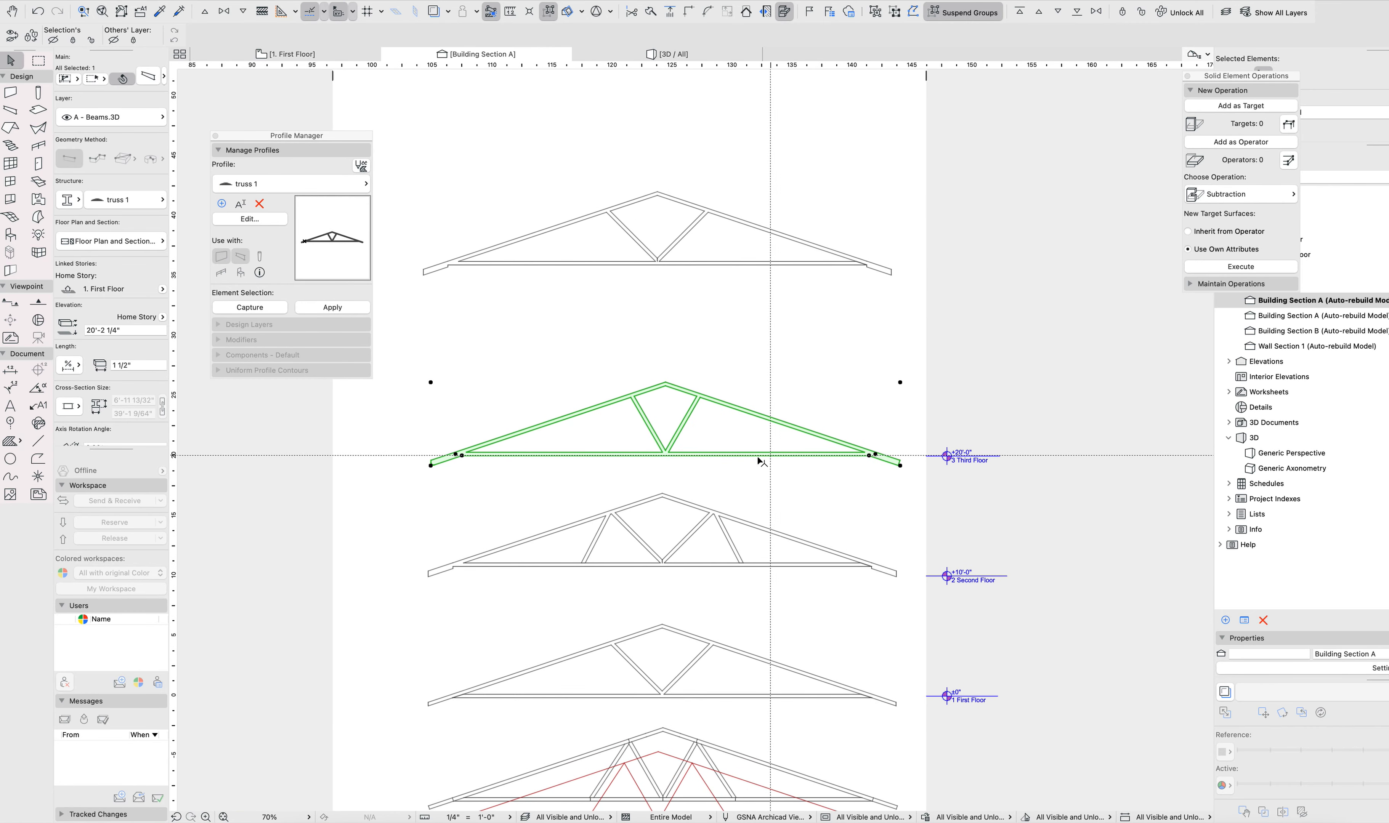
{"action": "scroll", "coordinate": [537, 445], "scroll_direction": "up", "scroll_amount": 6}
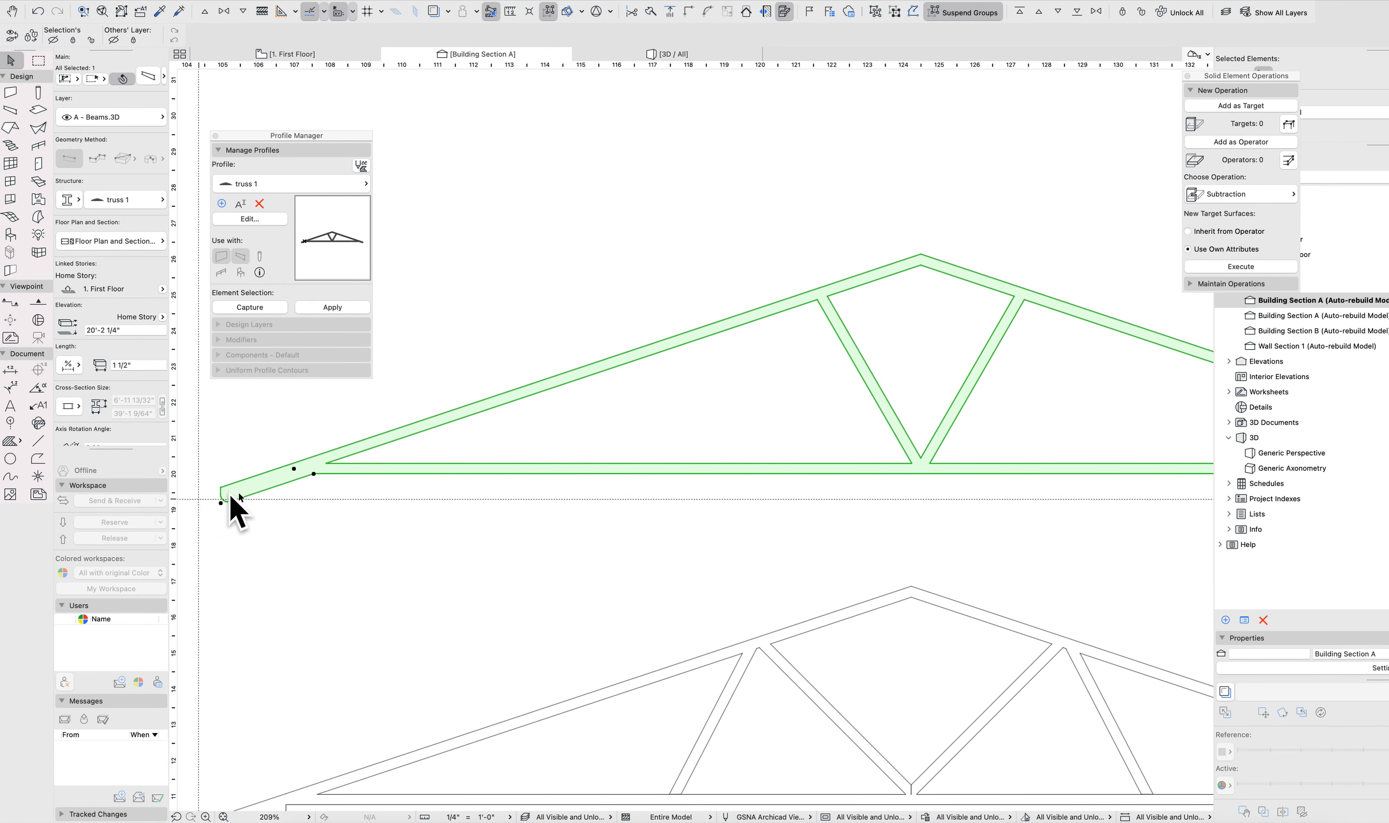
{"action": "scroll", "coordinate": [229, 490], "scroll_direction": "up", "scroll_amount": 6}
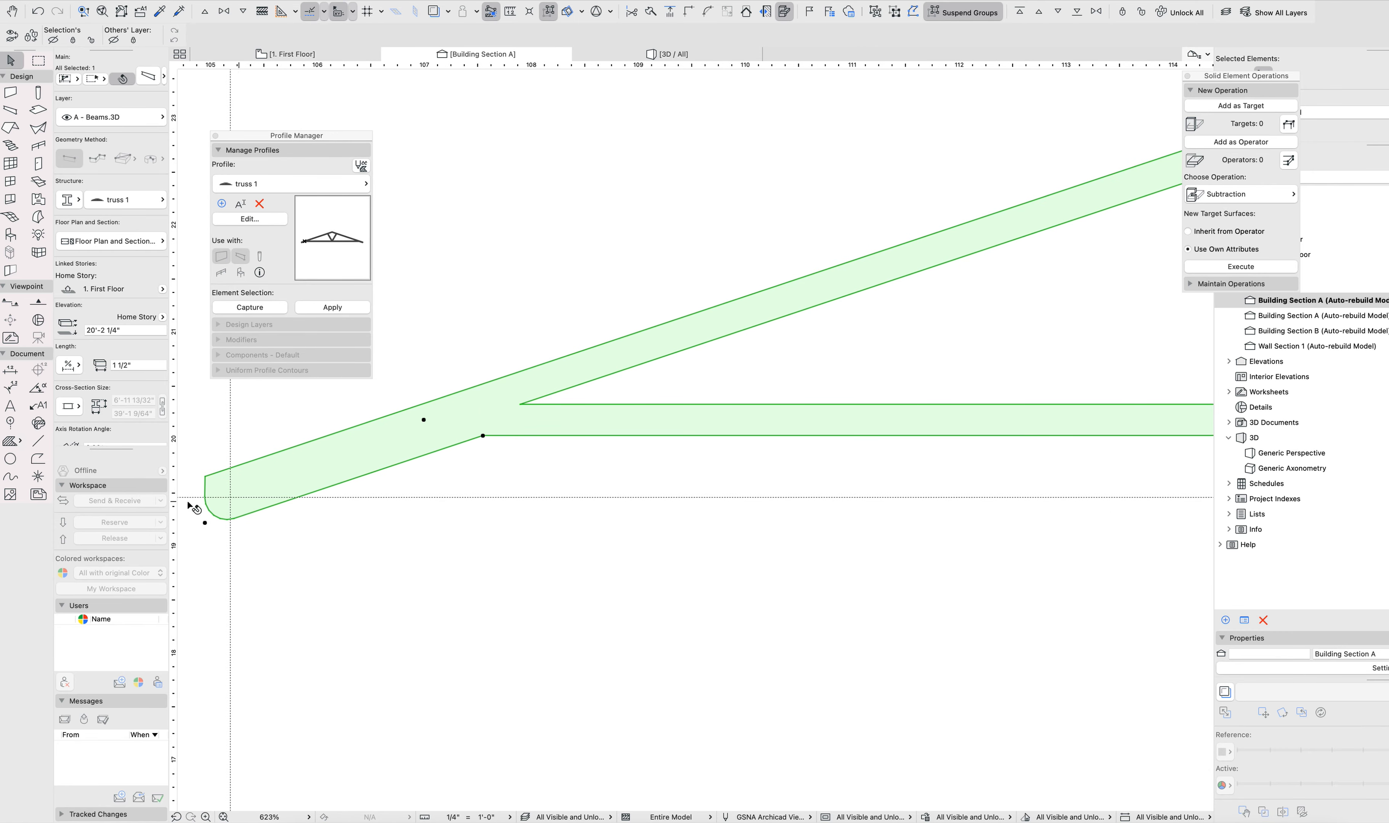
{"action": "key", "text": "Escape"}
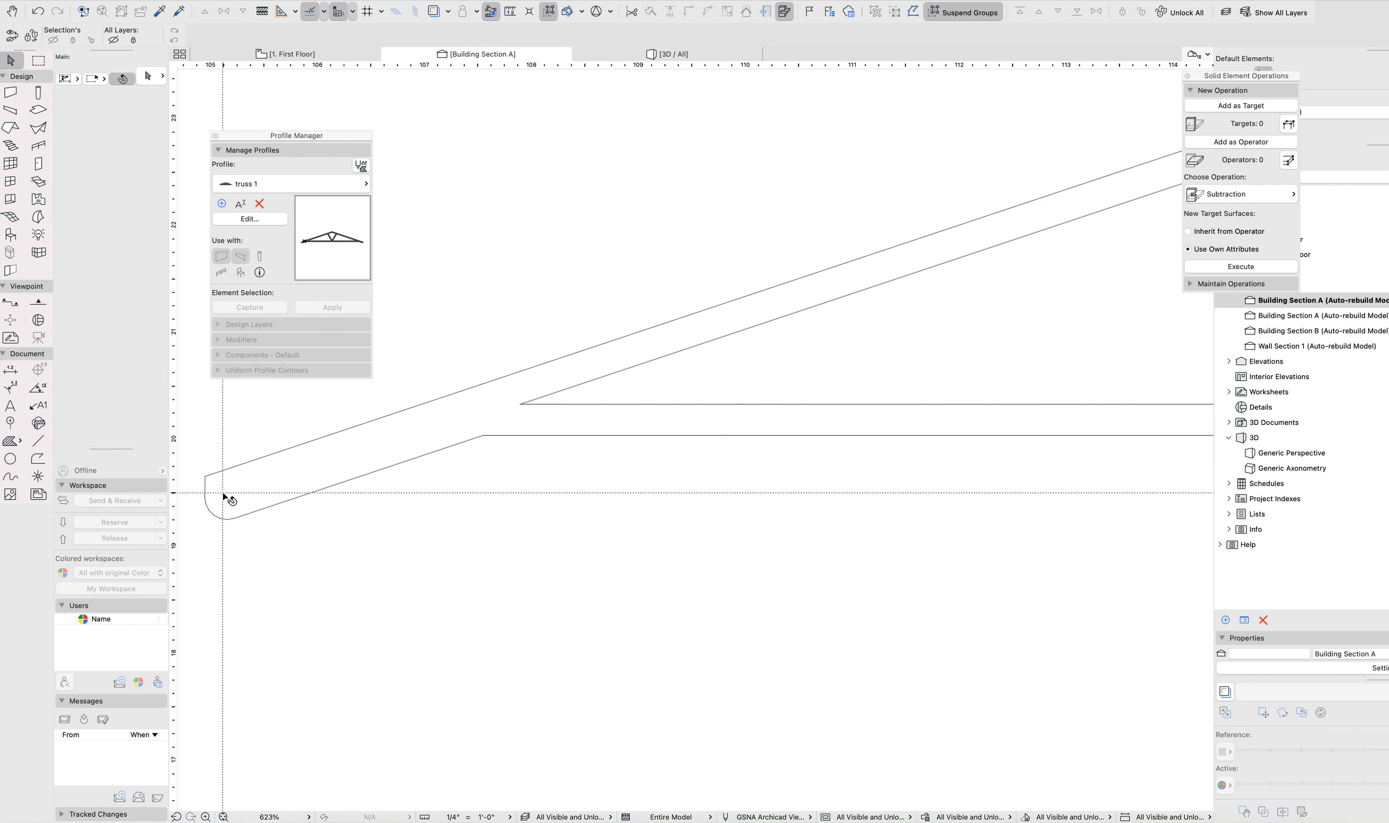
Look through the list of available profiles and view all the trusses together in Building Section A.
{"action": "left_click", "coordinate": [247, 186]}
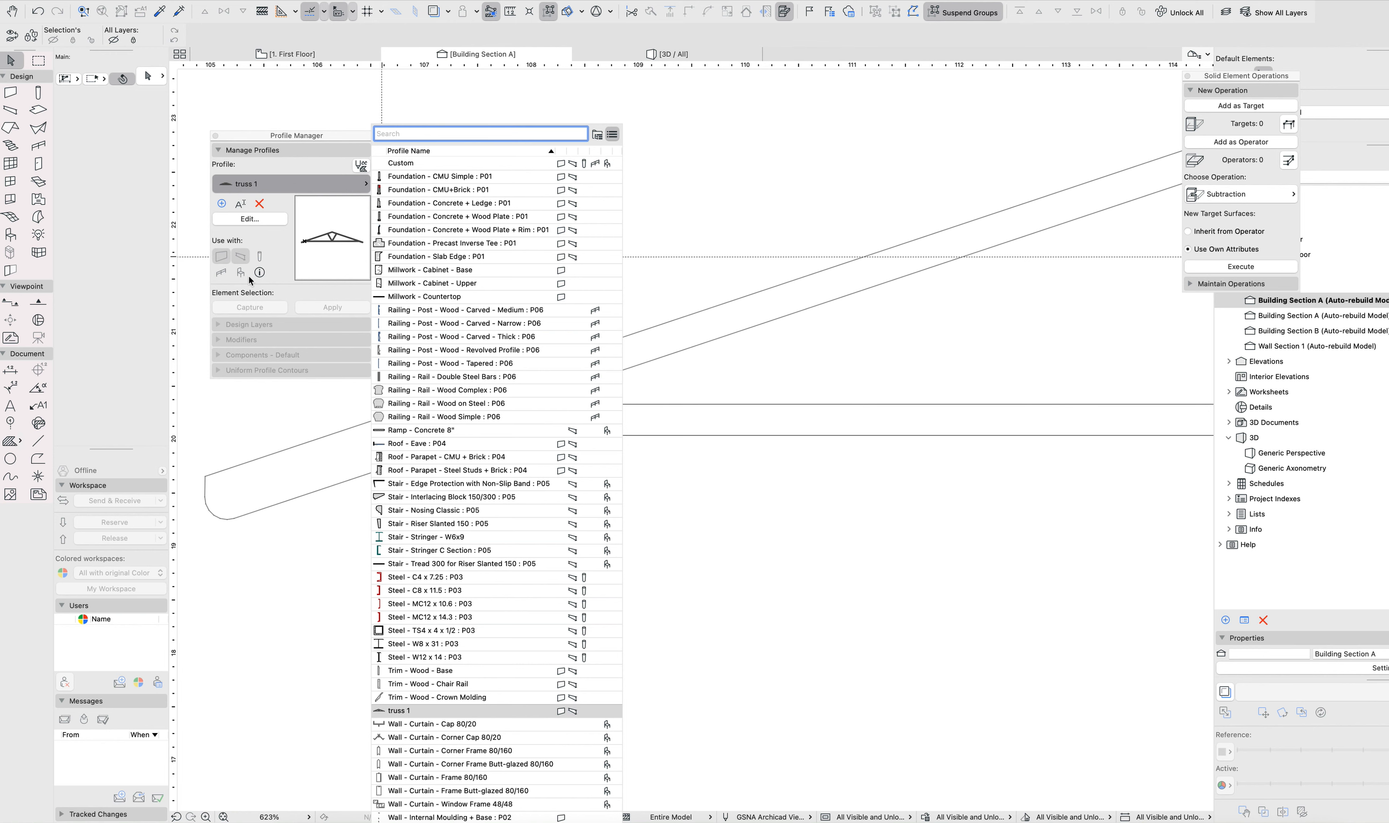
{"action": "left_click", "coordinate": [258, 220]}
{"action": "scroll", "coordinate": [476, 458], "scroll_direction": "down", "scroll_amount": 10}
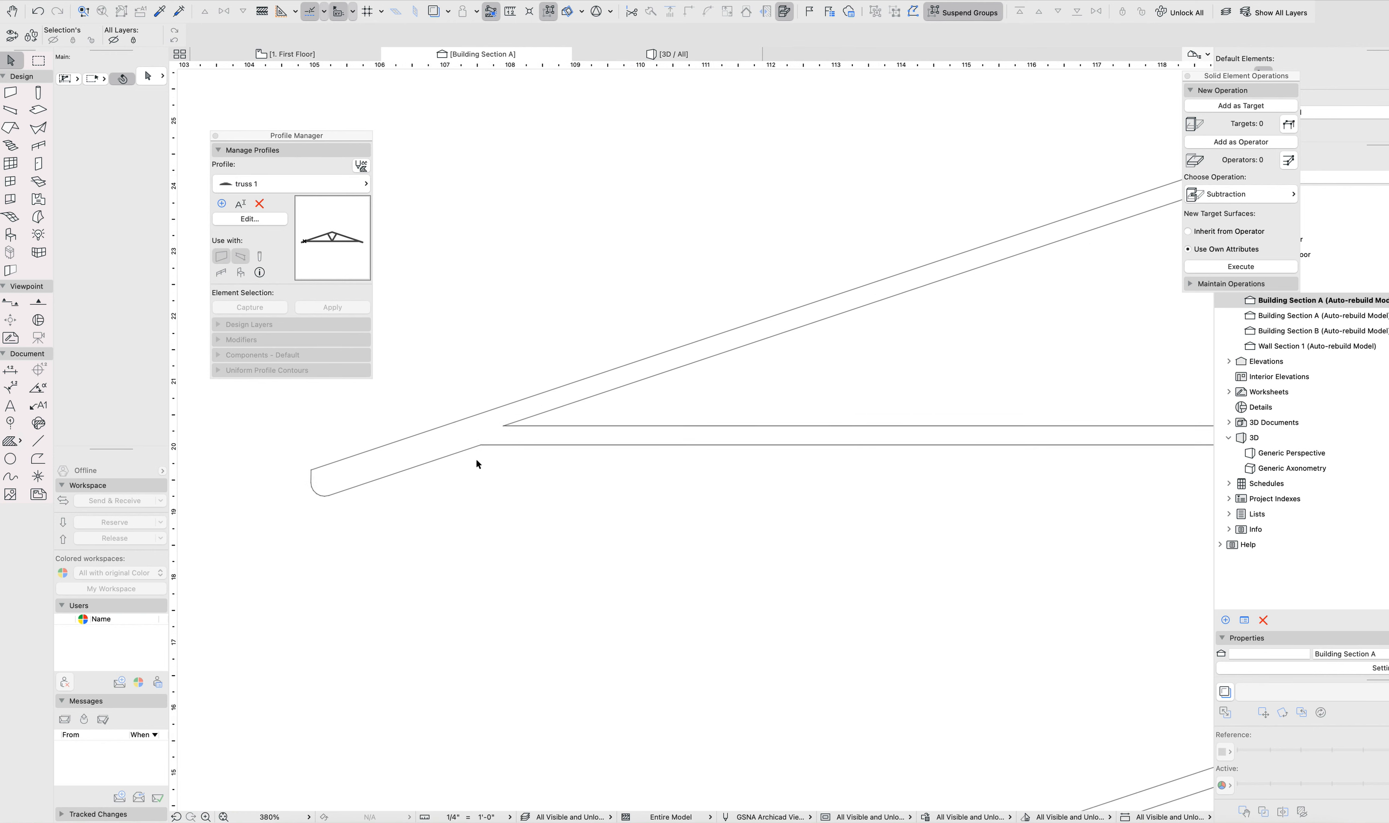
{"action": "scroll", "coordinate": [569, 523], "scroll_direction": "down", "scroll_amount": 1}
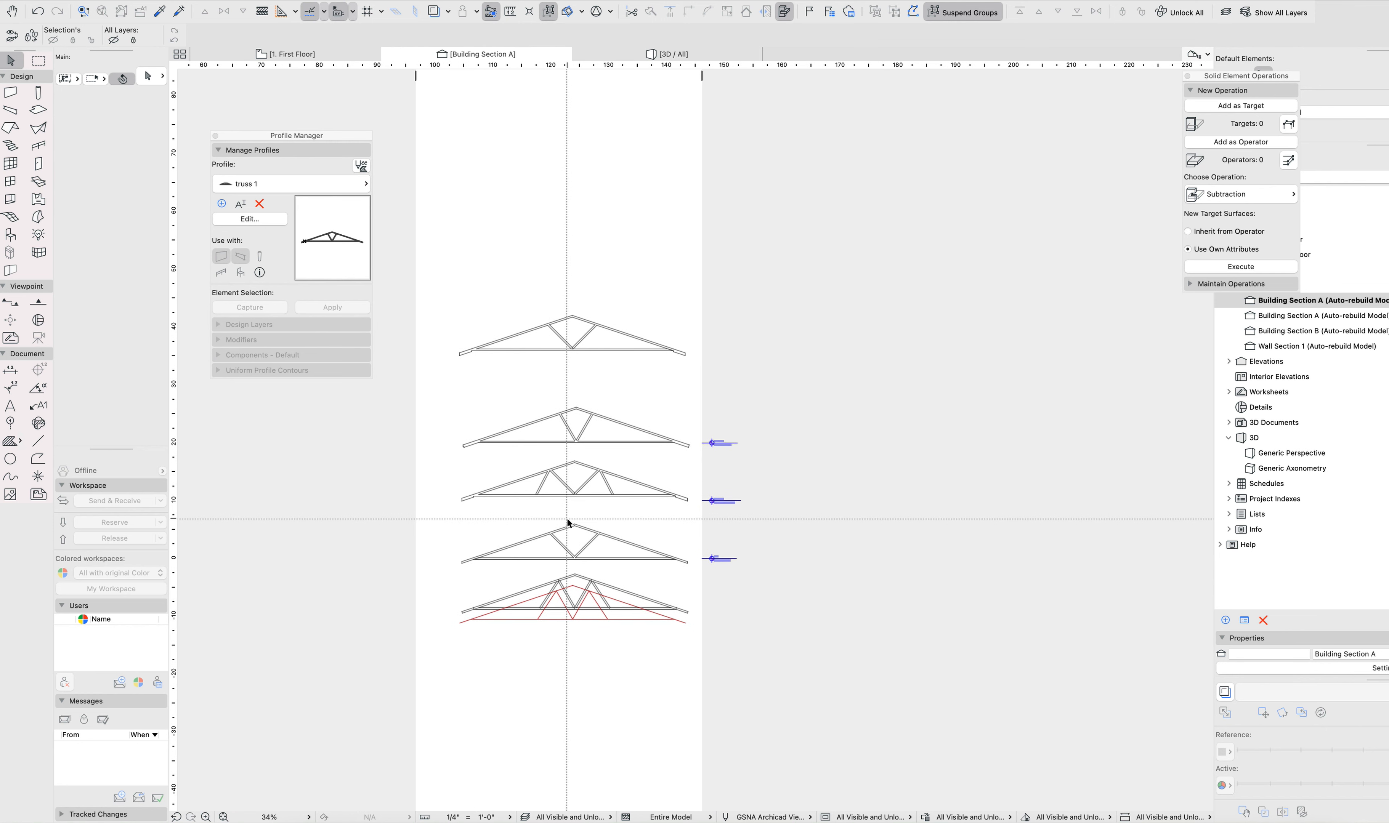